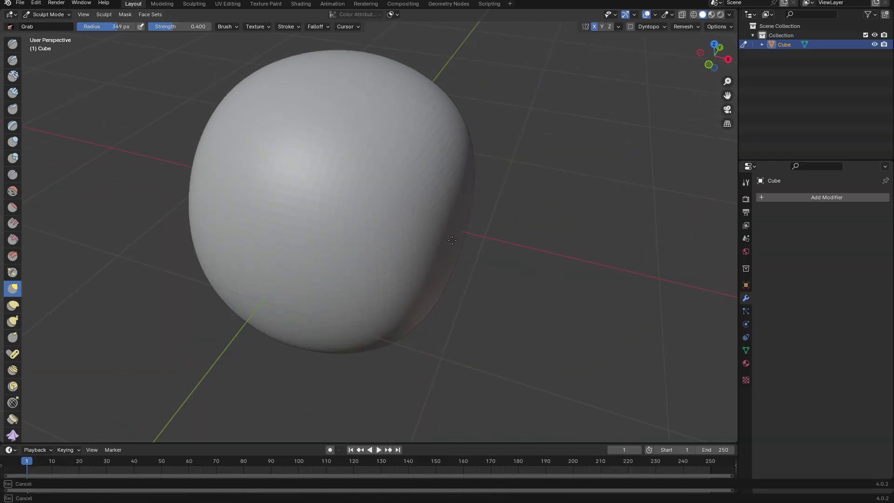
- Push the head mesh into shape from several angles with the Grab brush
left_click_drag(452, 240, 444, 238)
middle_click_drag(452, 238, 499, 183)
middle_click_drag(451, 168, 465, 210)
left_click_drag(465, 210, 442, 214)
middle_click_drag(542, 214, 511, 247)
scroll(493, 242, "down", 1)
key("f")
left_click(471, 238)
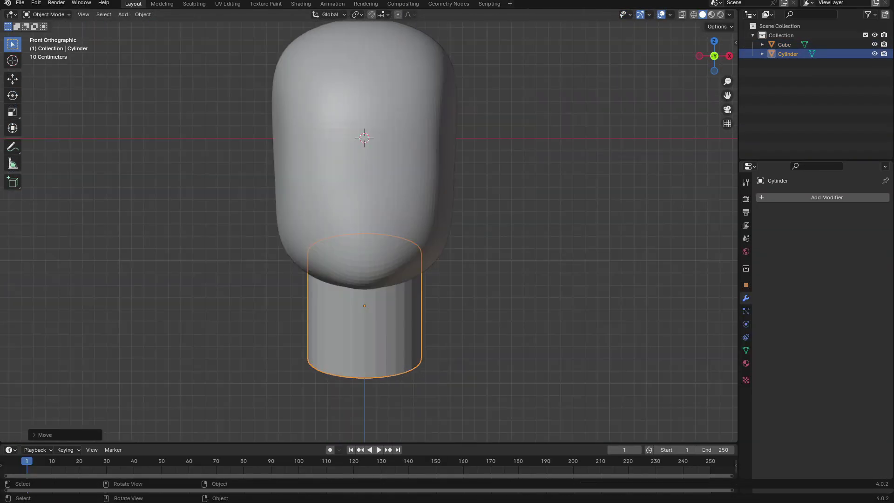
- Scale the tilted neck cylinder along the Y axis in side view
key("KP_3")
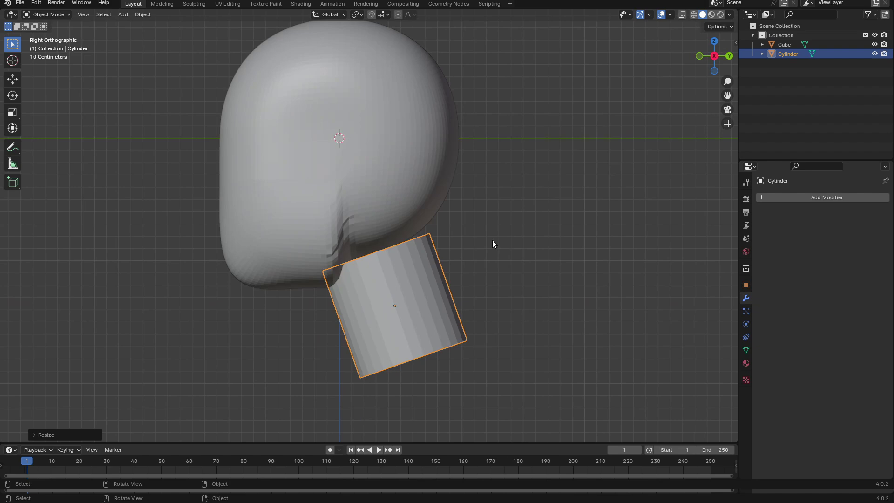
key("s")
key("y")
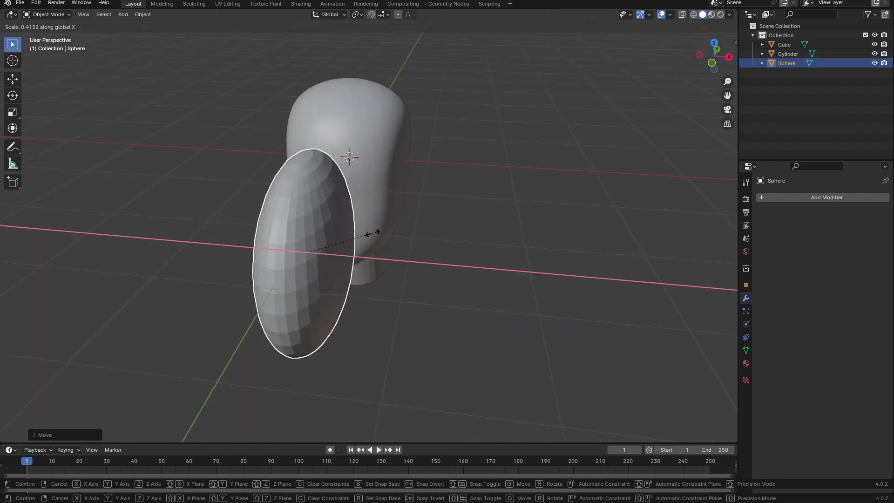
- Flatten the sphere along X, place it at the side of the head and scale it to about 0.41 as an ear
key("y")
key("x")
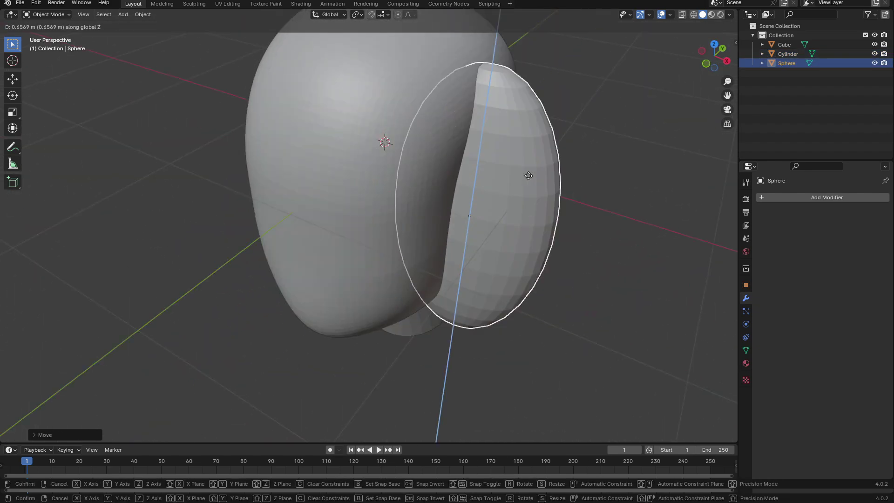
key("KP_1")
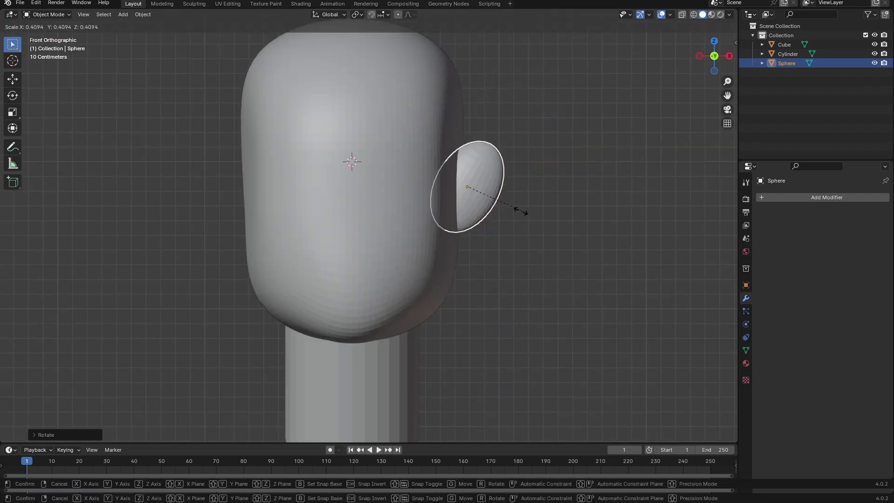
key("Return")
- Add a Mirror modifier to the ear sphere and assign its mirror object
left_click(826, 197)
left_click(791, 213)
left_click(842, 261)
left_click(833, 274)
middle_click_drag(512, 218, 585, 221)
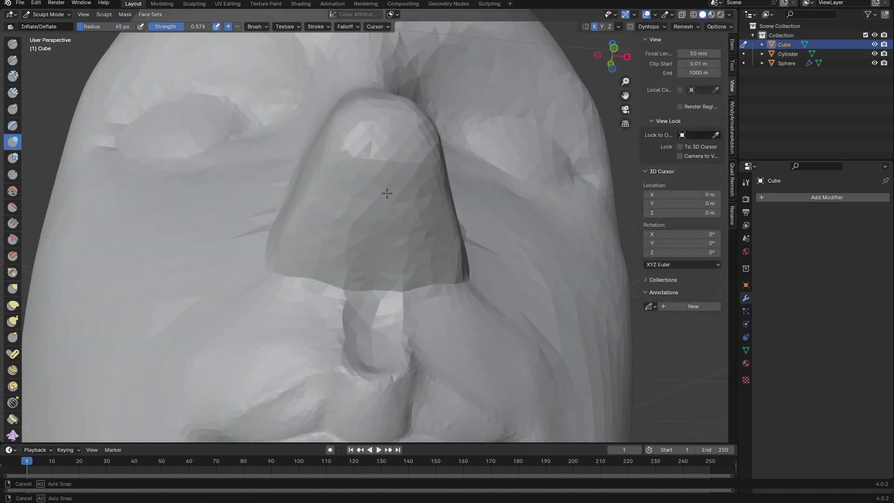
- Hollow out the nostrils under the nose with the Inflate/Deflate brush at strength 0.958 and radius 80 px
key("shift+f")
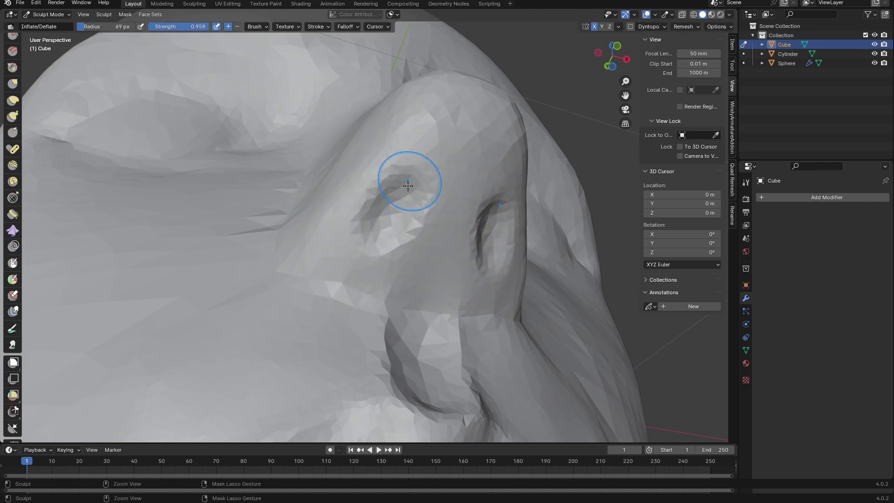
key("ctrl+r")
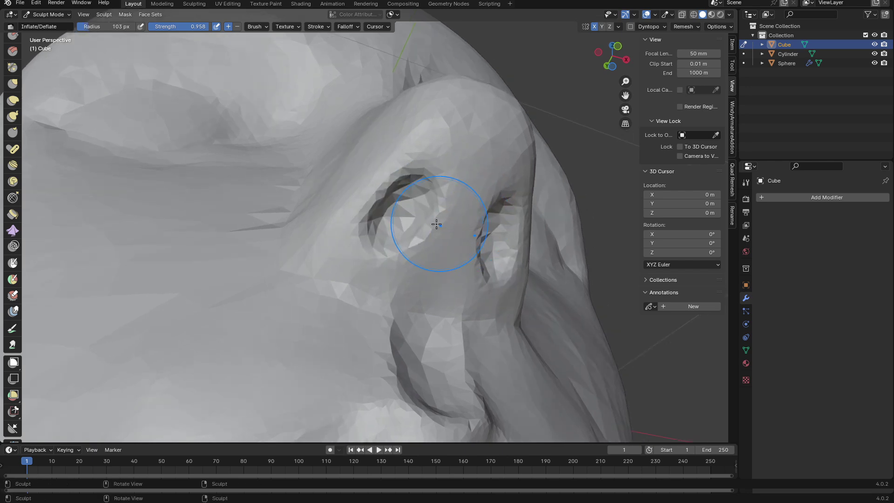
scroll(437, 224, "up", 1)
left_click(564, 45)
key("f")
left_click_drag(396, 200, 388, 218)
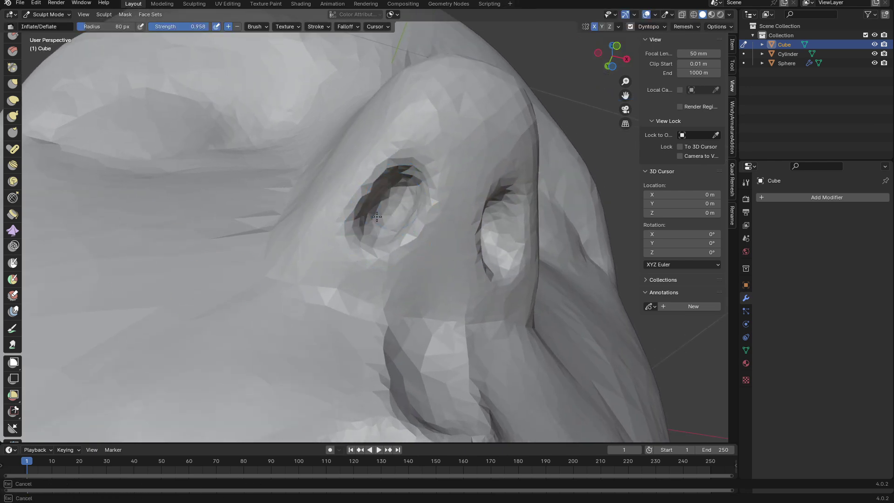
- Save the file and adjust the nostril rim with the Grab brush in side view
scroll(392, 239, "down", 3)
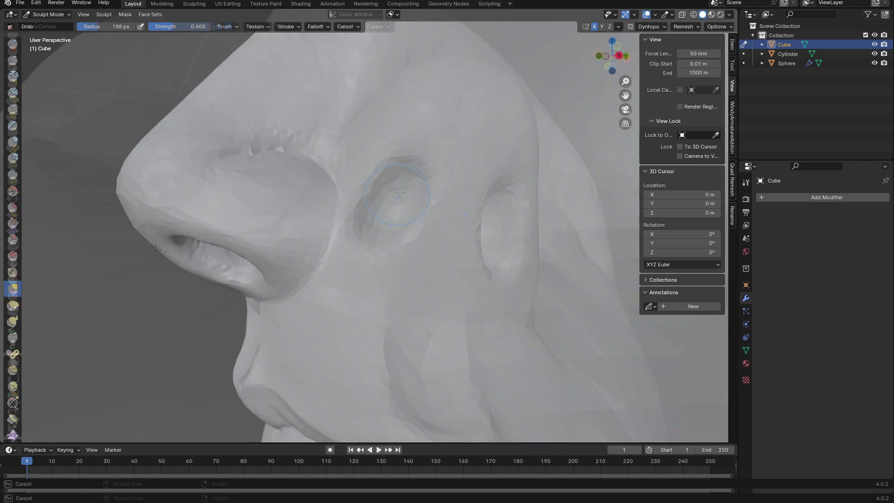
mouse_move(409, 270)
middle_mouse_down()
mouse_move(429, 289)
mouse_move(397, 326)
mouse_move(434, 283)
middle_mouse_up()
scroll(396, 326, "down", 4)
key("ctrl+s")
scroll(509, 271, "up", 4)
middle_click_drag(508, 271, 494, 282)
key("KP_3")
key("f")
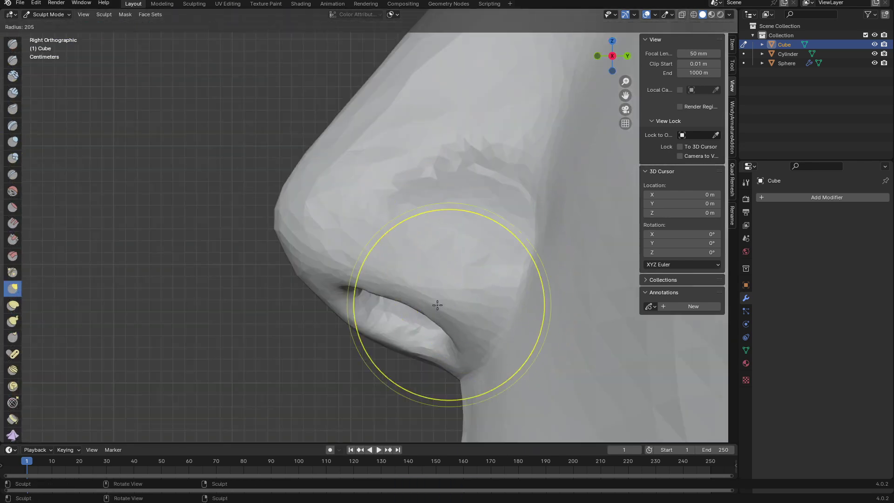
left_click_drag(344, 275, 346, 273)
scroll(509, 293, "down", 6)
scroll(506, 292, "up", 3)
- Refine the nostril wing from the side and front with the Grab brush at a radius of about 146 px
key("f")
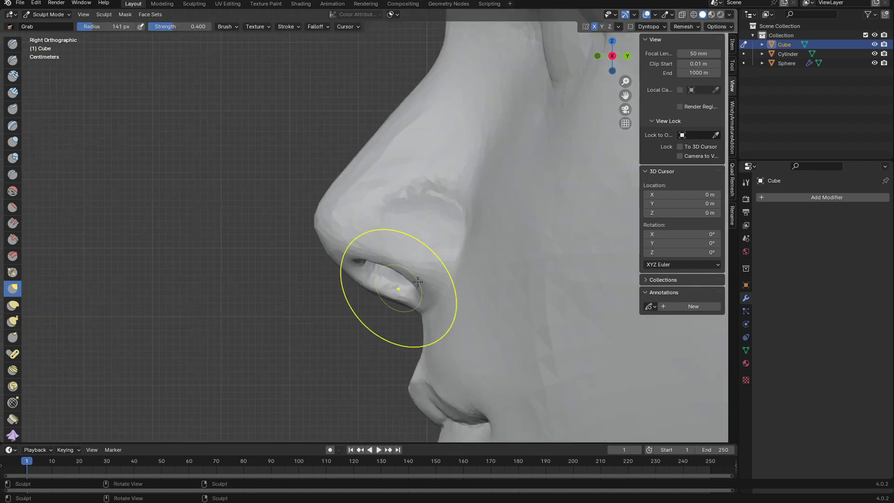
left_click(465, 286)
scroll(478, 258, "up", 2)
left_click_drag(454, 228, 482, 245)
scroll(544, 248, "down", 5)
scroll(544, 248, "up", 5)
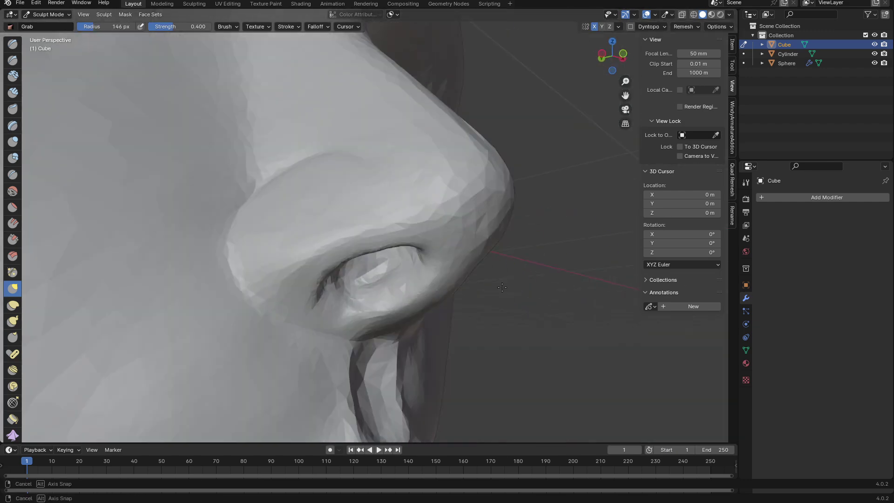
middle_click_drag(326, 280, 303, 295)
left_click_drag(303, 295, 286, 289)
middle_click_drag(502, 302, 388, 255)
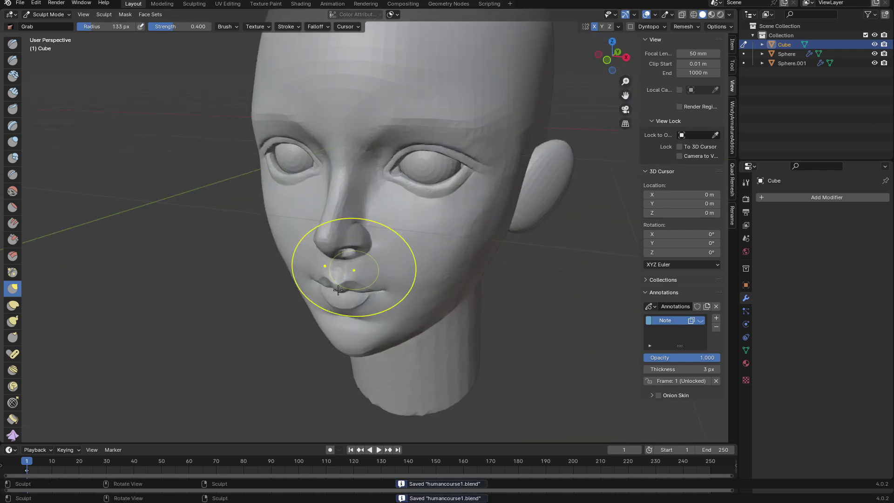
- Adjust the mouth area and the lower face with the Grab brush at a radius of about 186 px
left_click_drag(306, 297, 303, 294)
middle_click_drag(367, 205, 407, 221)
key("f")
left_click(423, 191)
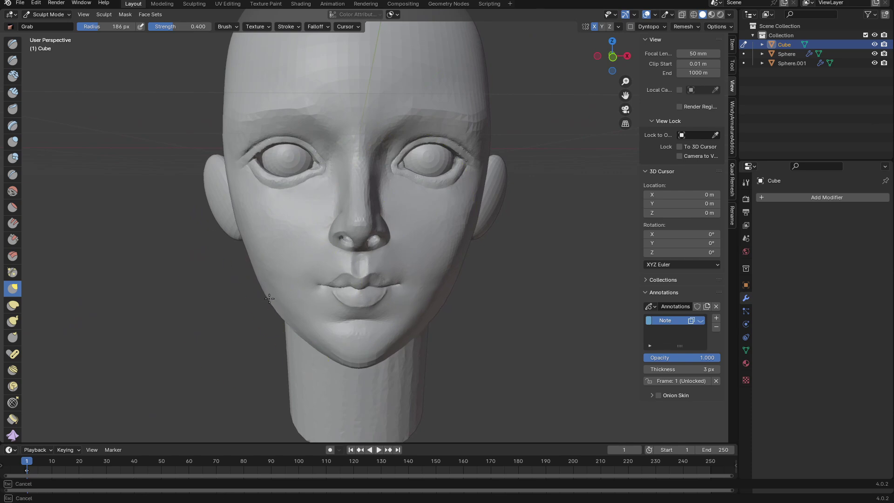
scroll(560, 319, "down", 3)
scroll(280, 299, "up", 3)
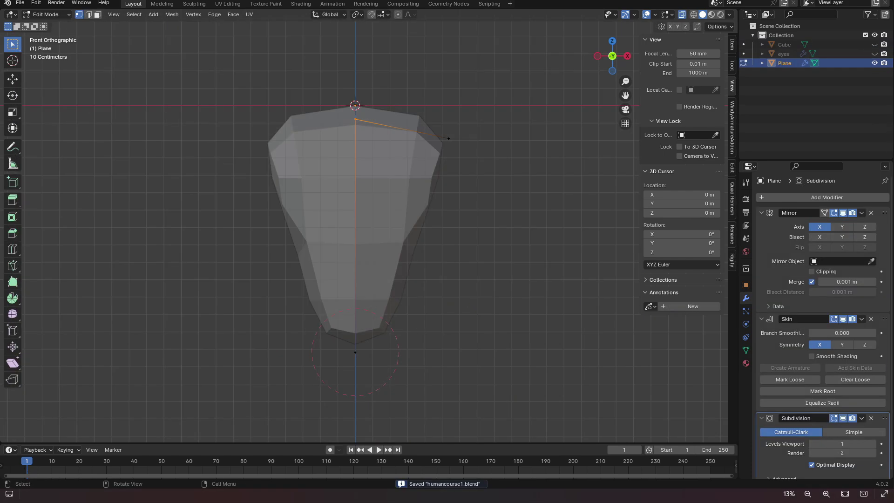
- Subdivide the torso's central edge and move the new middle vertex forward in side view
key("s")
left_click_drag(393, 91, 309, 373)
right_click(434, 191)
left_click(426, 214)
left_click_drag(386, 218, 329, 258)
key("KP_3")
key("g")
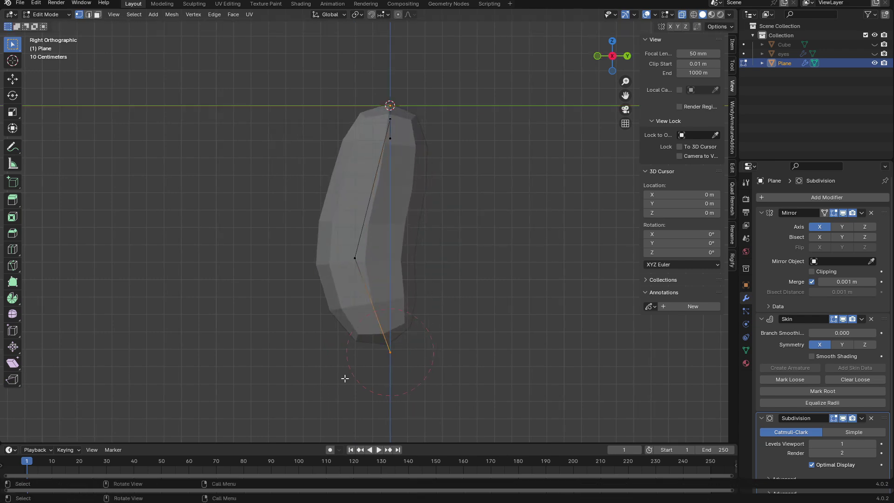
- Reposition the torso's bottom vertex along Z in side view and save the file
left_click_drag(344, 377, 343, 380)
middle_click_drag(451, 314, 451, 289, "shift")
key("g")
left_click(445, 280)
key("ctrl+s")
key("KP_1")
key("KP_3")
key("g")
key("z")
left_click(368, 311)
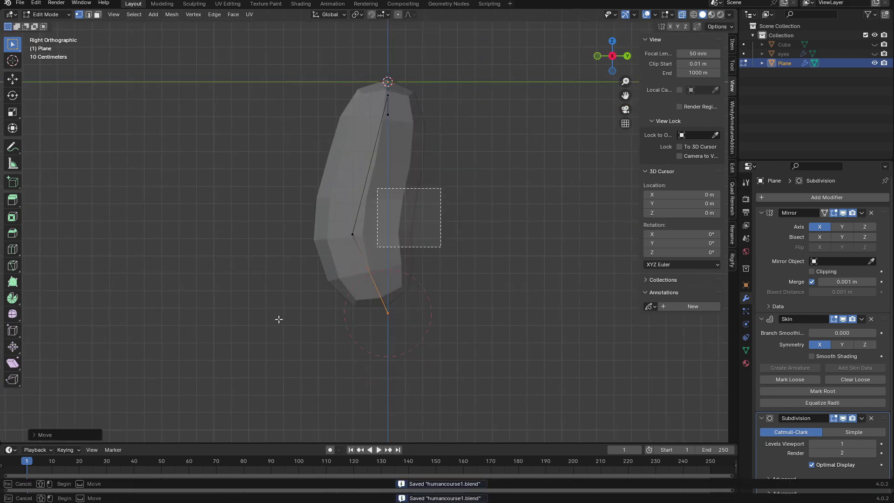
- Adjust the height of the torso's lower vertices along Z in side and front view
left_click_drag(437, 194, 281, 327)
key("g")
key("z")
left_click(281, 307)
key("KP_1")
key("g")
key("z")
left_click(355, 231)
- Save the file and extrude the torso's bottom vertex diagonally down and outward in front view to form the hip
key("KP_3")
left_click_drag(365, 255, 419, 317)
middle_click_drag(421, 289, 411, 183, "shift")
key("KP_1")
key("ctrl+s")
key("e")
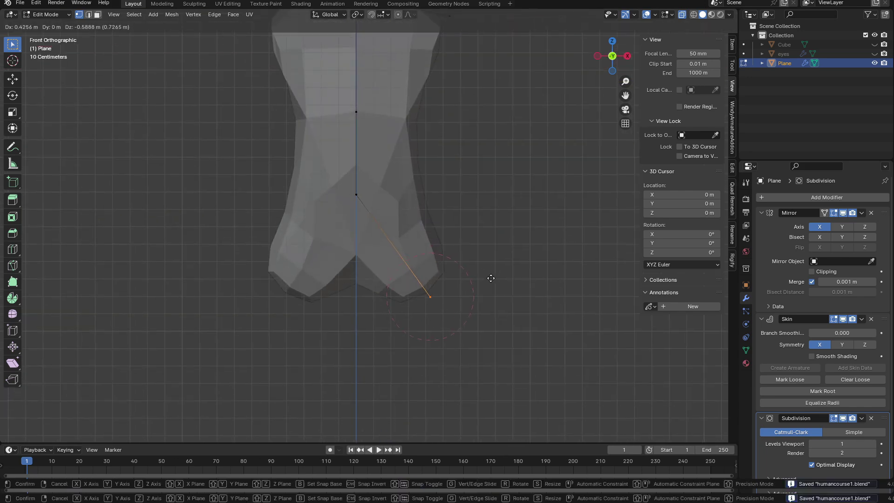
left_click(499, 292)
- Extrude the leg downward from the hip vertex and nudge the hip vertex inward
scroll(465, 265, "down", 4)
middle_click_drag(421, 238, 411, 173, "shift")
key("e")
left_click(409, 315)
left_click(381, 199)
key("g")
left_click(373, 199)
- Move the waist and pelvis vertices along Z and reposition the hip vertex
left_click(350, 138)
key("g")
key("Escape")
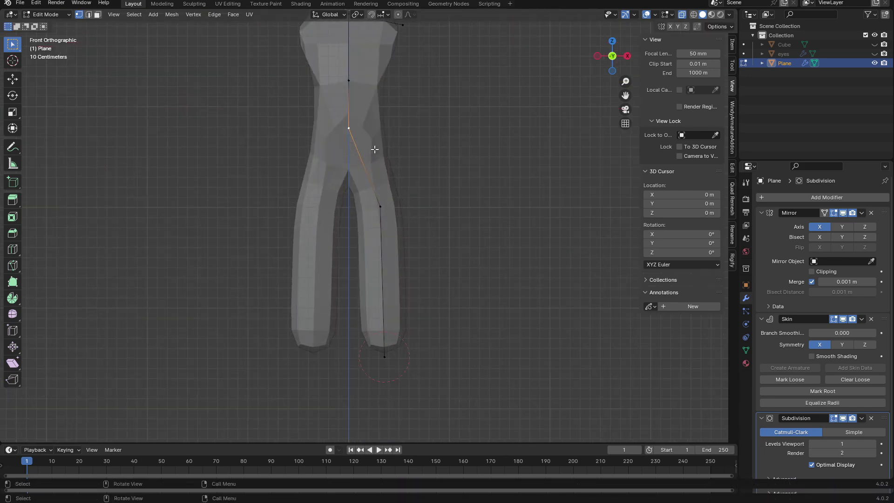
middle_click_drag(349, 159, 360, 195, "shift")
left_click_drag(389, 100, 327, 192)
key("g")
key("z")
left_click(328, 195)
left_click(396, 258)
key("g")
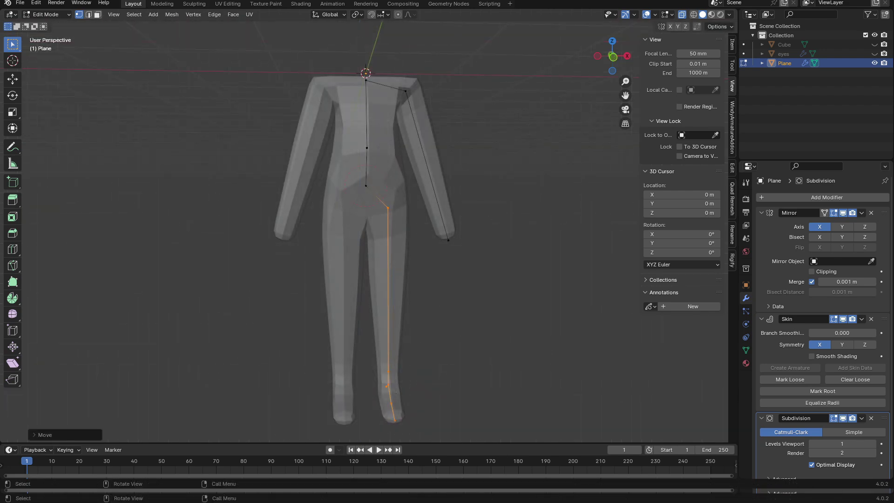
- Shift the lower leg and foot vertices along X and save the file
left_click_drag(422, 358, 362, 423)
key("g")
key("x")
left_click(363, 421)
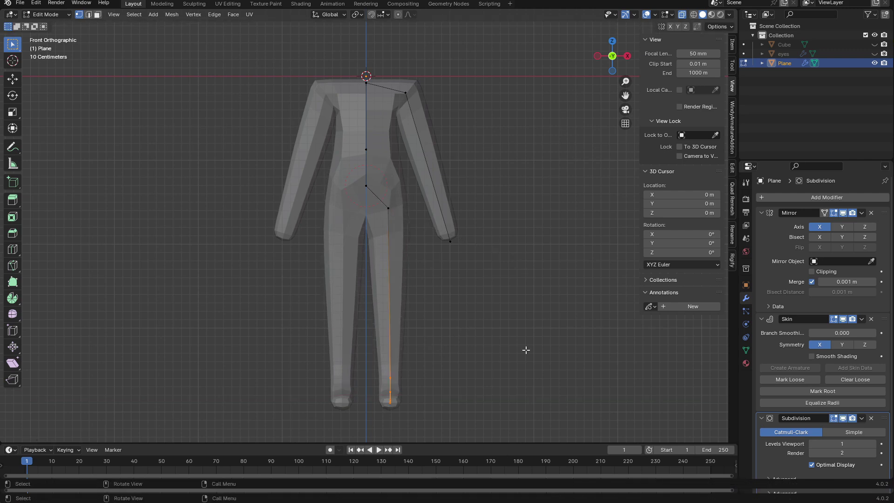
key("ctrl+s")
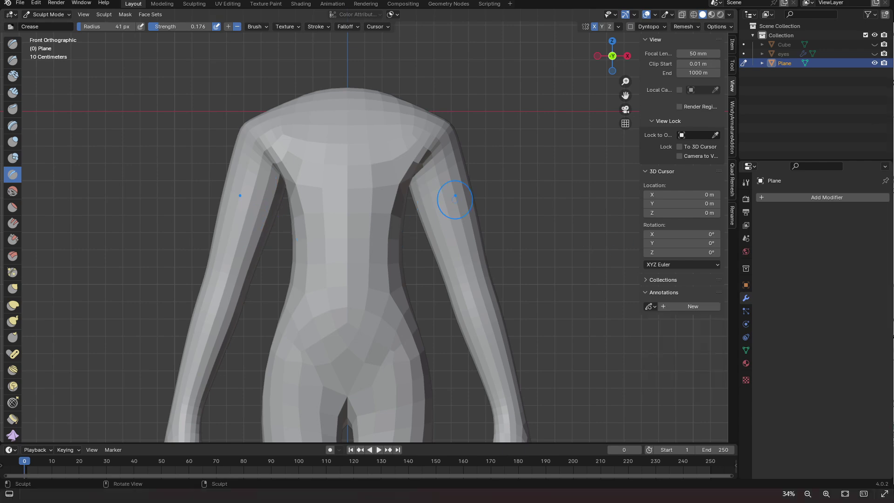
- Stroke the armpit with the Crease brush and hide both arms in Edit Mode
left_click_drag(408, 156, 414, 224)
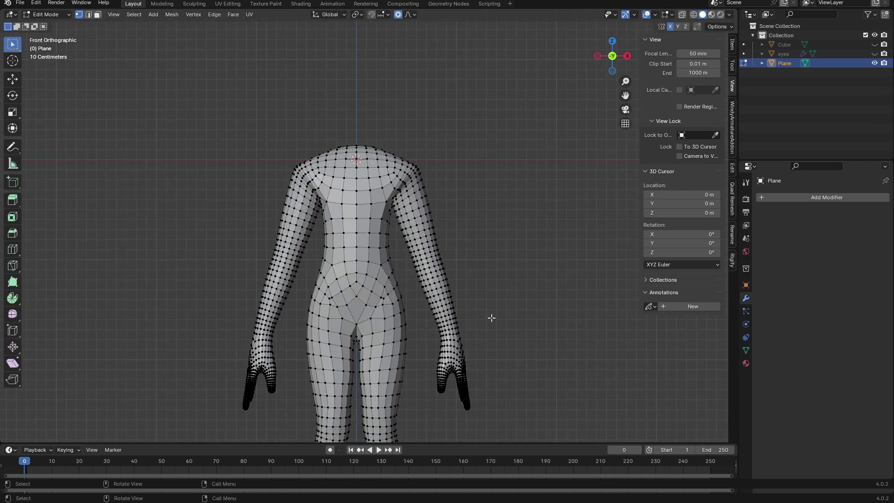
key("l")
key("l")
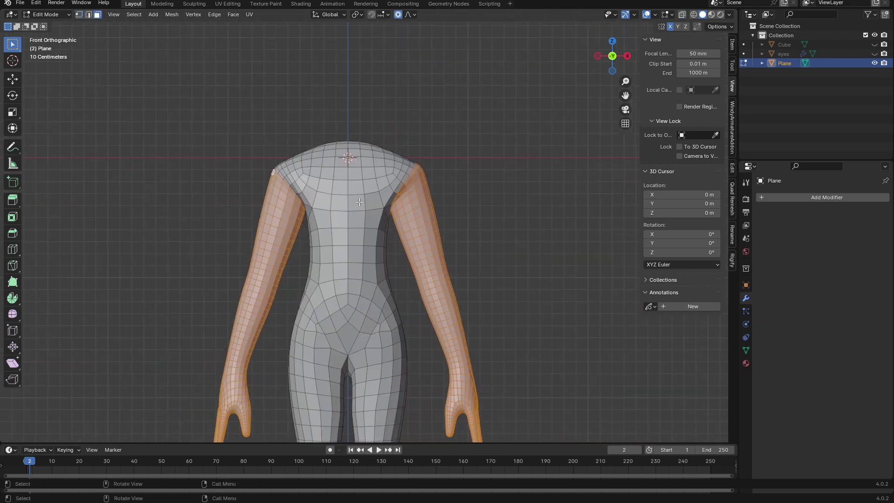
key("h")
scroll(359, 202, "up", 3)
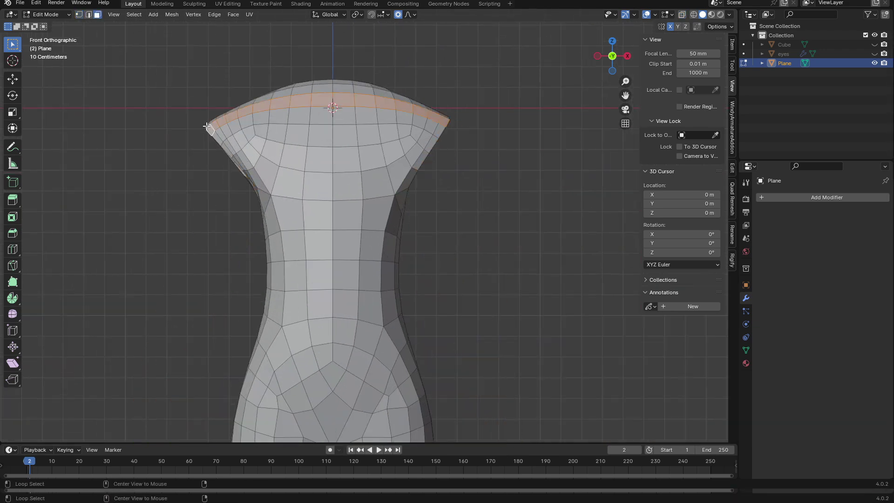
- Reshape the sides of the torso and waist with the Grab brush in Sculpt Mode
key("ctrl+Tab")
key("g")
left_click_drag(409, 226, 438, 220)
key("f")
left_click(403, 262)
left_click_drag(408, 259, 417, 259)
scroll(433, 237, "down", 3)
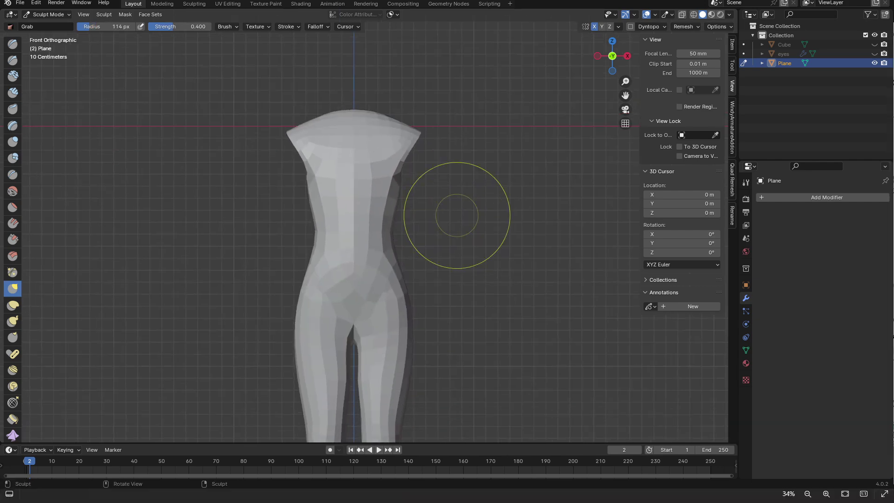
key("alt+h")
key("ctrl+z")
scroll(443, 184, "up", 2)
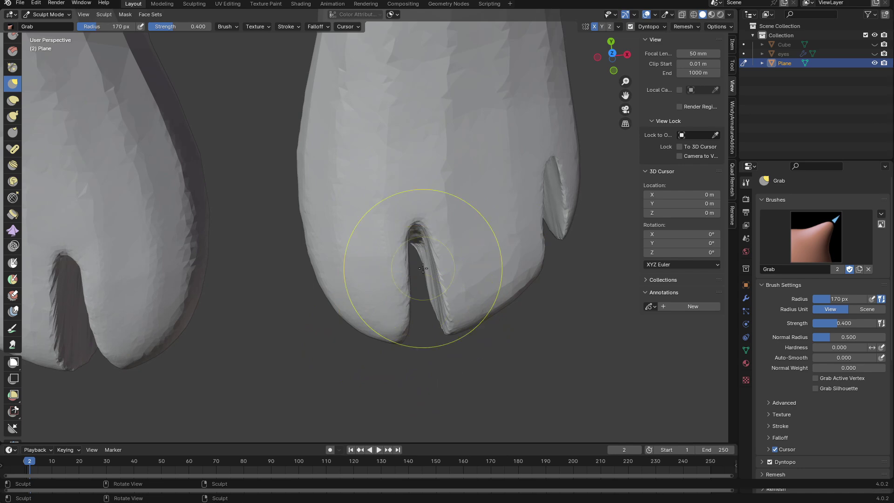
- Switch to the Crease brush for the gap between the toes
middle_click_drag(423, 267, 405, 217)
scroll(353, 213, "up", 2)
key("shift+c")
scroll(367, 232, "up", 1)
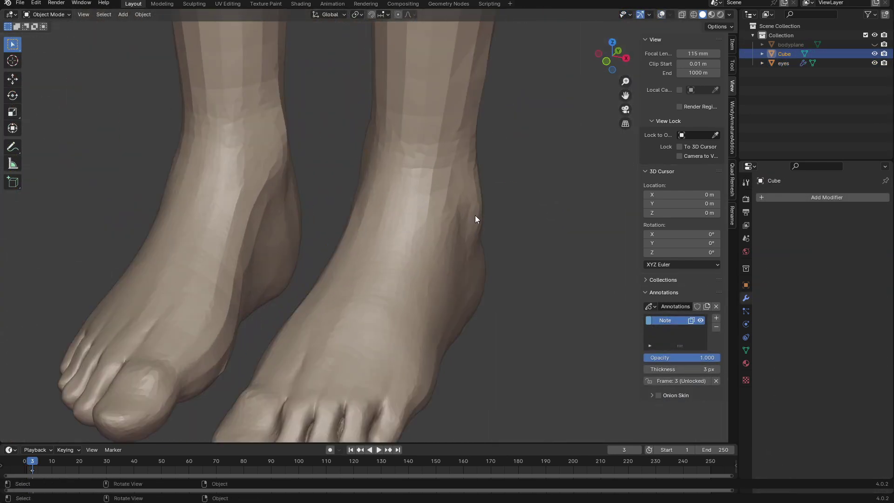
scroll(484, 245, "down", 3)
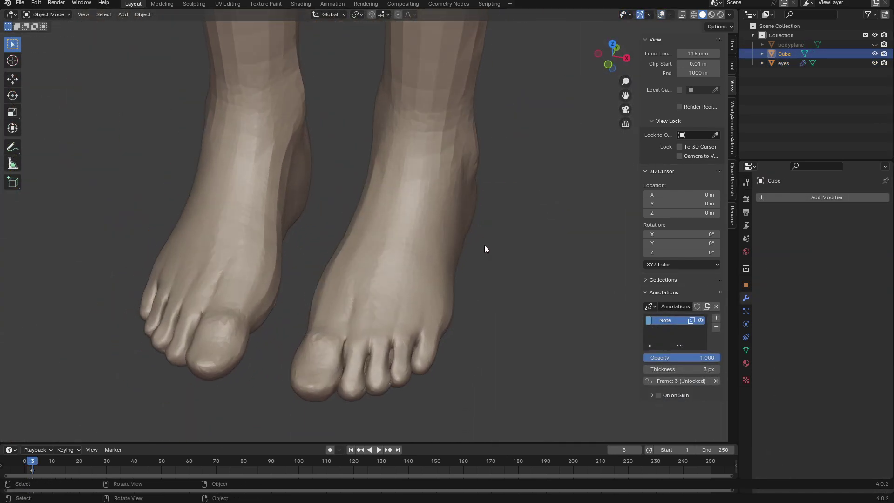
scroll(454, 233, "up", 3)
middle_click_drag(454, 233, 480, 236)
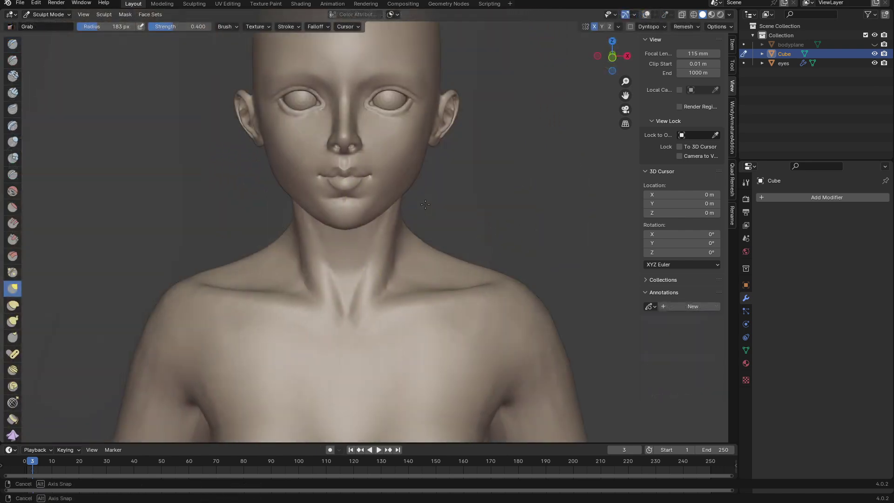
- Refine the shoulder contour with the Grab brush and save the file
middle_click_drag(425, 204, 306, 214)
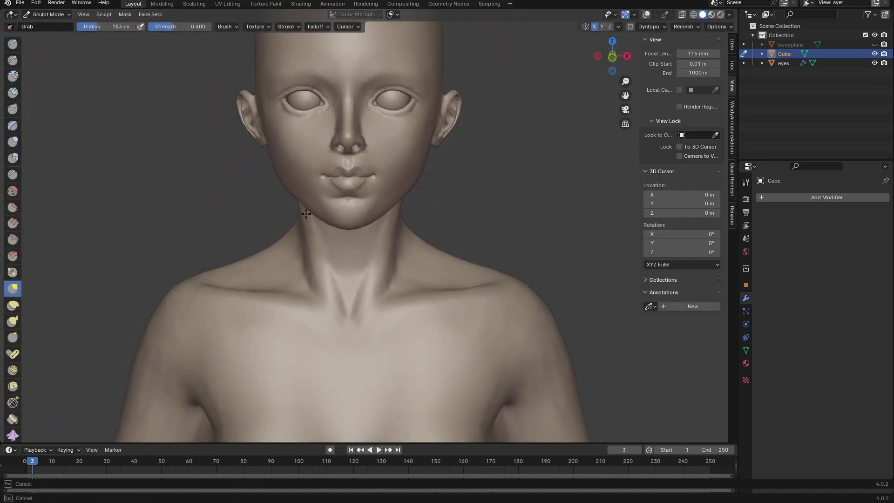
left_click_drag(181, 279, 183, 278)
mouse_move(472, 139)
middle_mouse_down("ctrl")
mouse_move(479, 208)
mouse_move(488, 162)
middle_mouse_up("ctrl")
mouse_move(519, 219)
middle_mouse_down()
mouse_move(426, 246)
mouse_move(516, 225)
middle_mouse_up()
key("ctrl+s")
- Set the Grab brush radius to 155 px and view the shoulder from the right side
key("f")
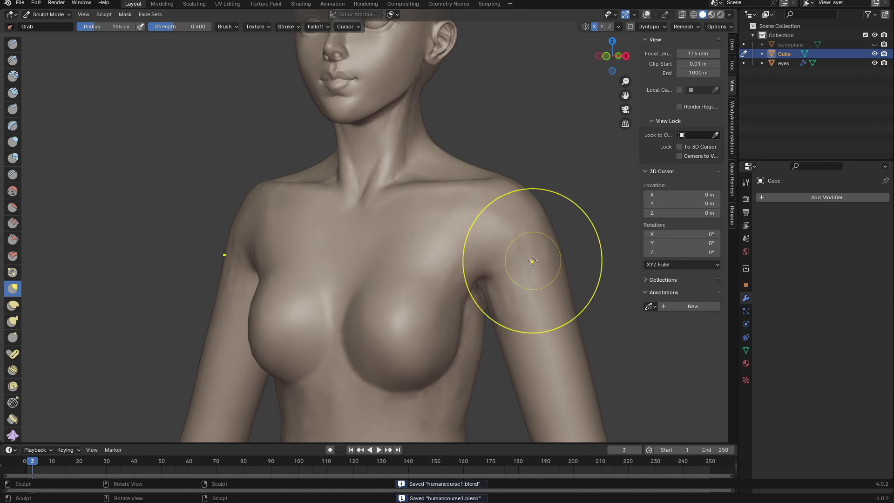
middle_click_drag(533, 260, 448, 280)
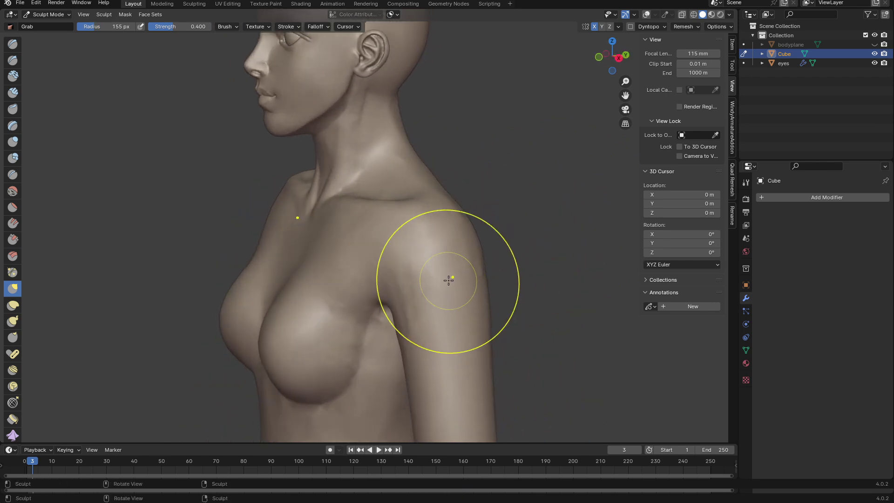
key("KP_3")
scroll(452, 194, "up", 1)
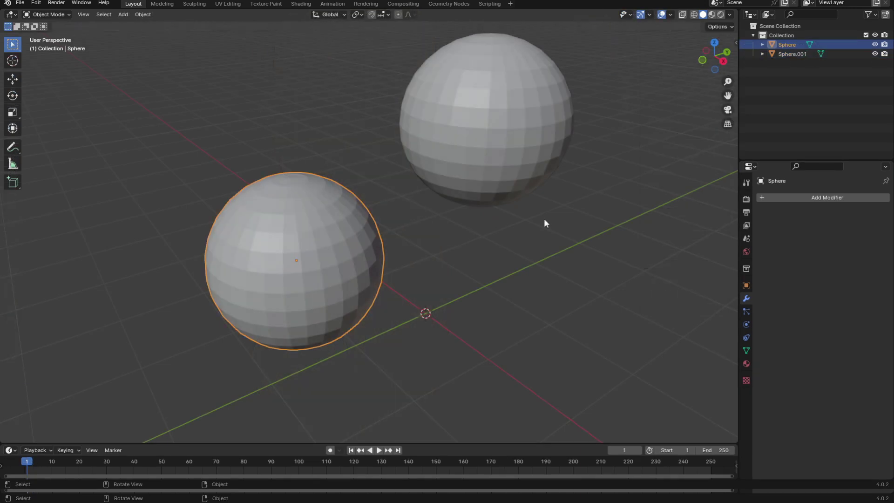
- Move the upper sphere diagonally down until it overlaps the lower sphere
left_click(513, 154)
key("g")
key("Escape")
key("g")
key("Escape")
left_click(501, 149)
key("g")
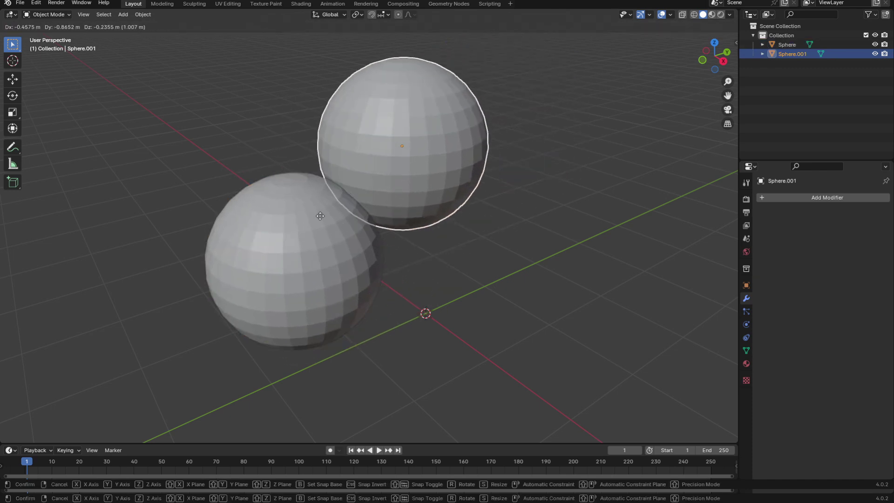
left_click(310, 217)
- Add a Boolean modifier in Union mode with Sphere as its object to the upper sphere, and apply it
left_click(803, 194)
key("Return")
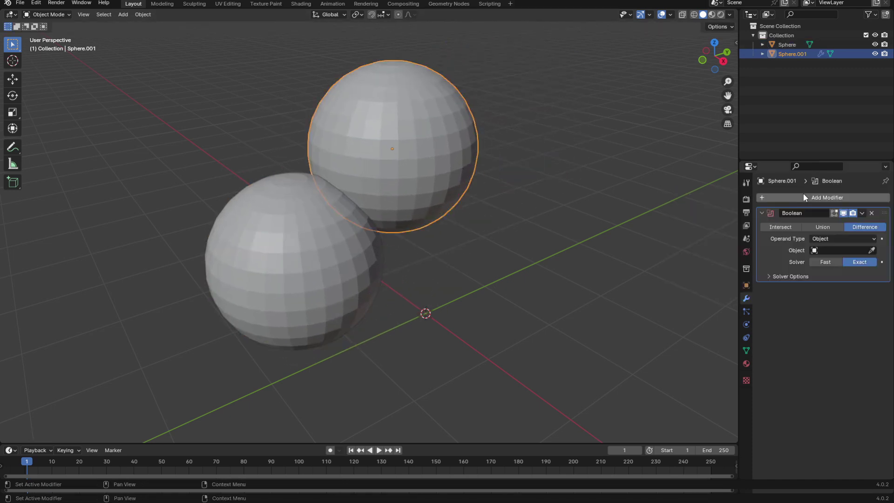
left_click(834, 227)
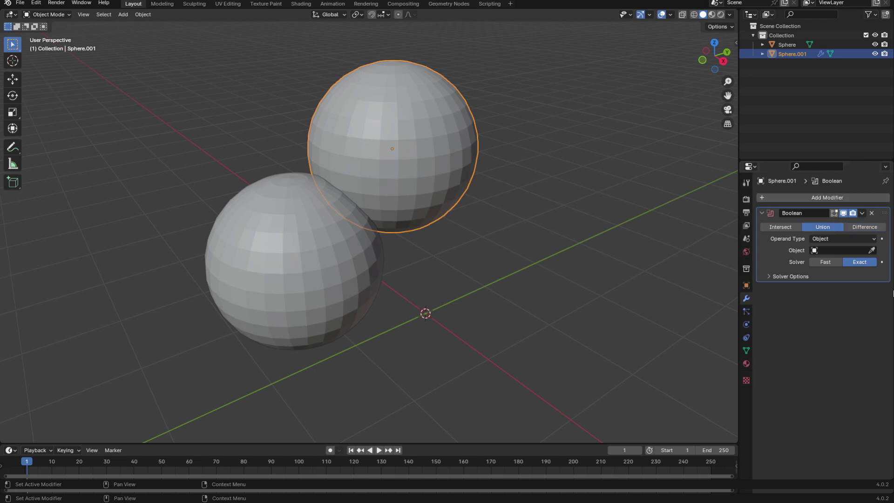
left_click(871, 250)
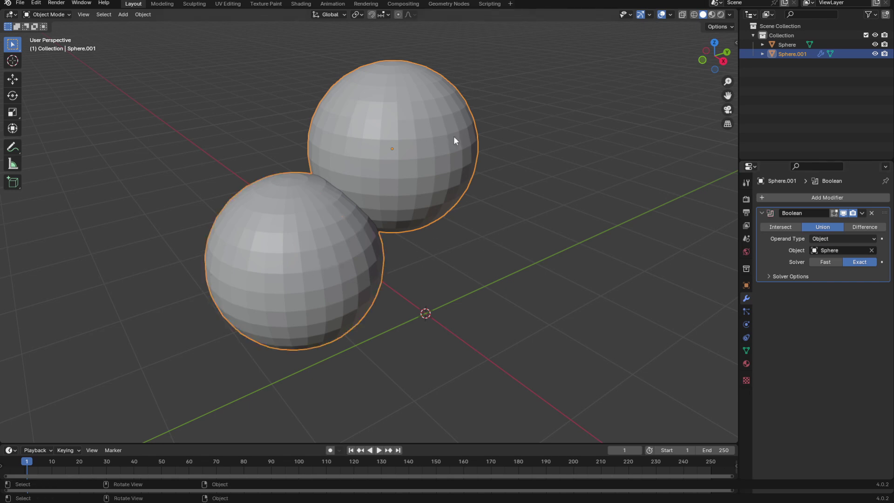
middle_click_drag(300, 292, 606, 230)
key("ctrl+a")
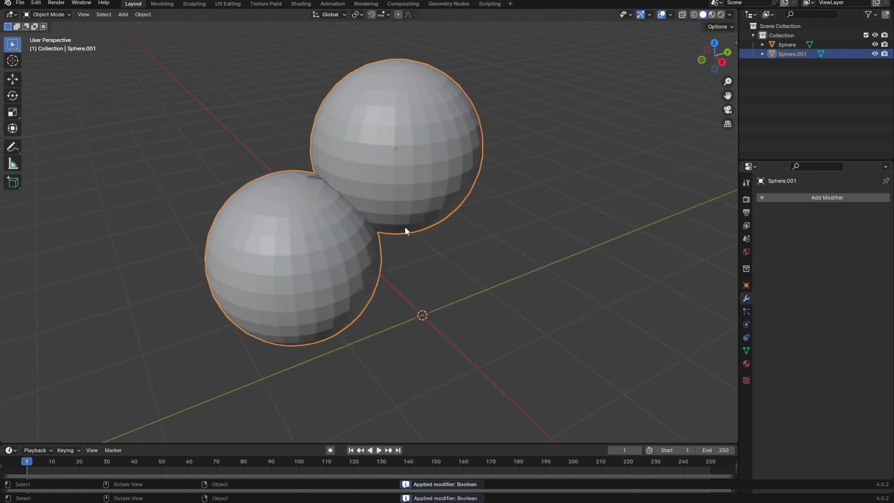
- Delete the leftover original sphere and move the merged double-sphere object slightly
key("g")
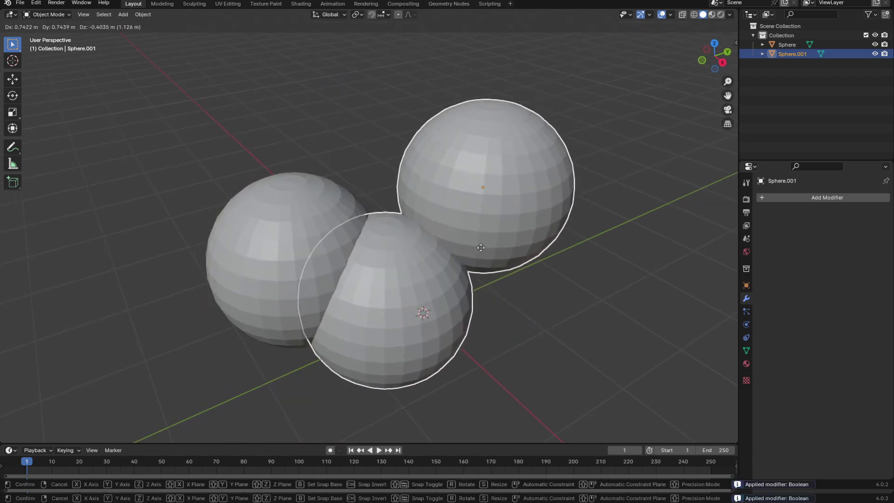
right_click(371, 283)
left_click(323, 227)
key("Delete")
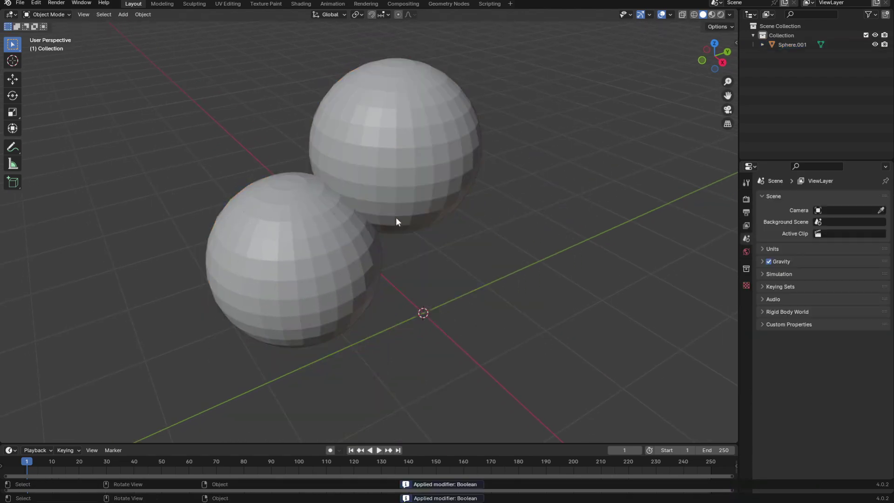
left_click(395, 216)
key("g")
left_click(439, 246)
middle_click_drag(438, 245, 498, 238)
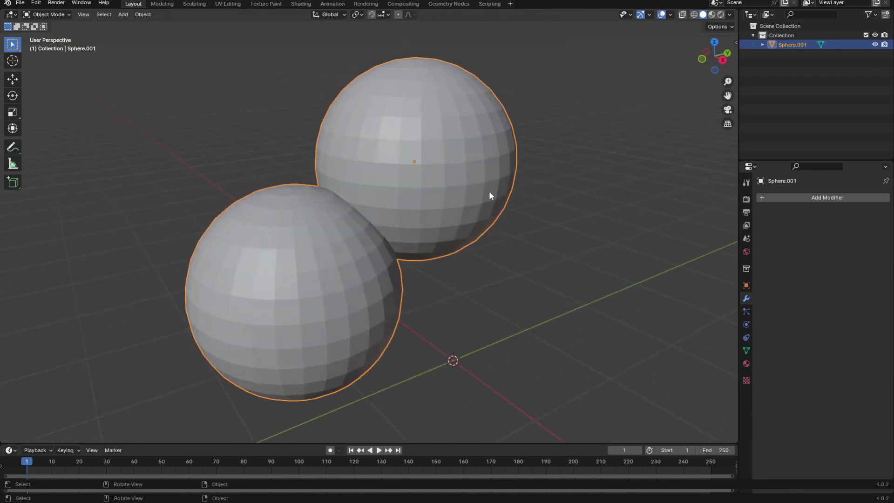
mouse_move(514, 217)
middle_mouse_down()
mouse_move(521, 230)
mouse_move(525, 211)
middle_mouse_up()
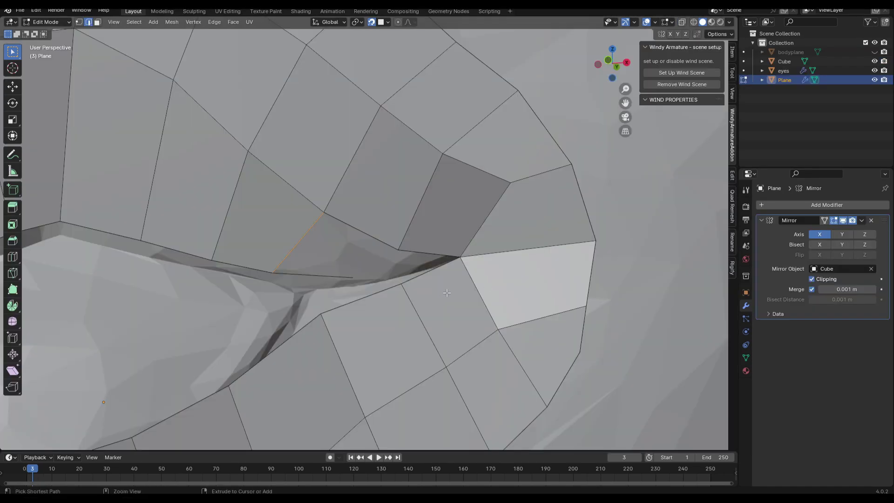
scroll(358, 280, "down", 3)
scroll(357, 280, "down", 2)
mouse_move(358, 281)
middle_mouse_down()
mouse_move(305, 279)
mouse_move(358, 281)
middle_mouse_up()
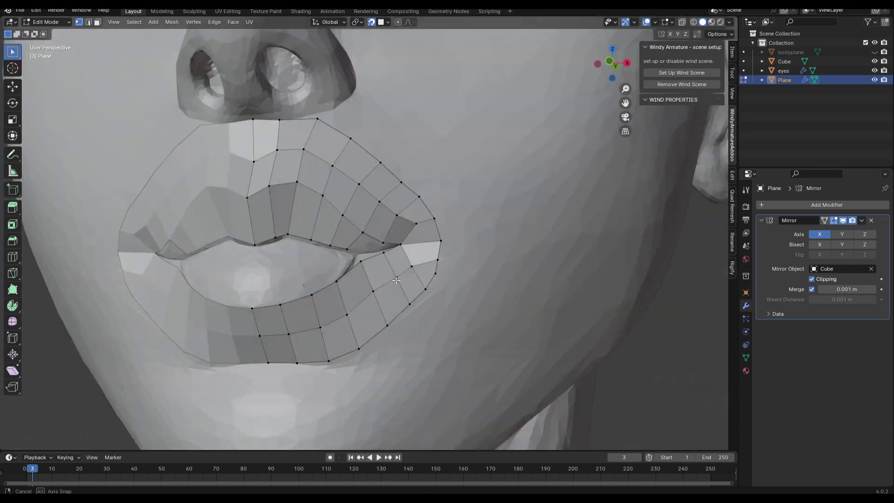
scroll(453, 284, "up", 7)
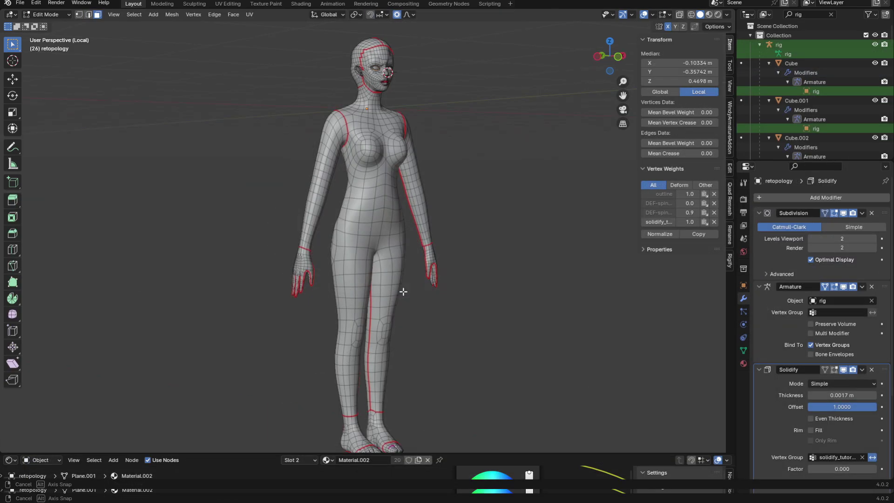
- Start a box selection for the metarig's left hand bones beyond the wrist
middle_click_drag(405, 293, 344, 300)
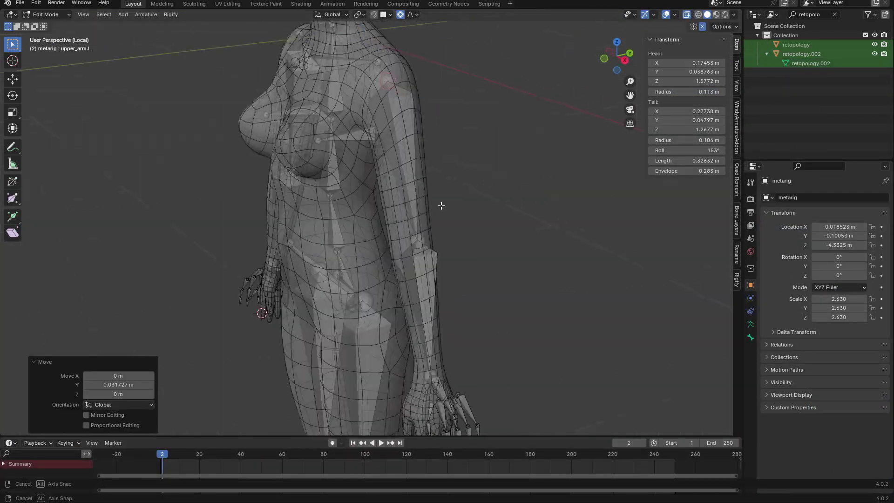
middle_click_drag(419, 261, 451, 274)
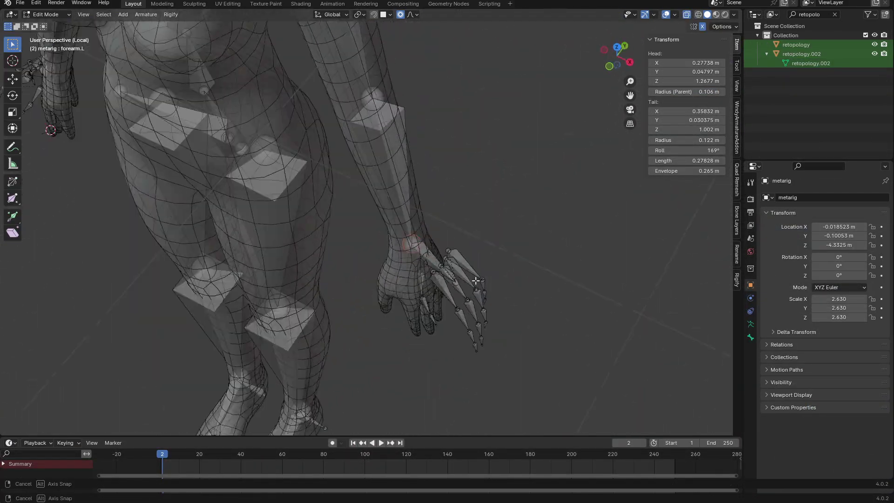
key("b")
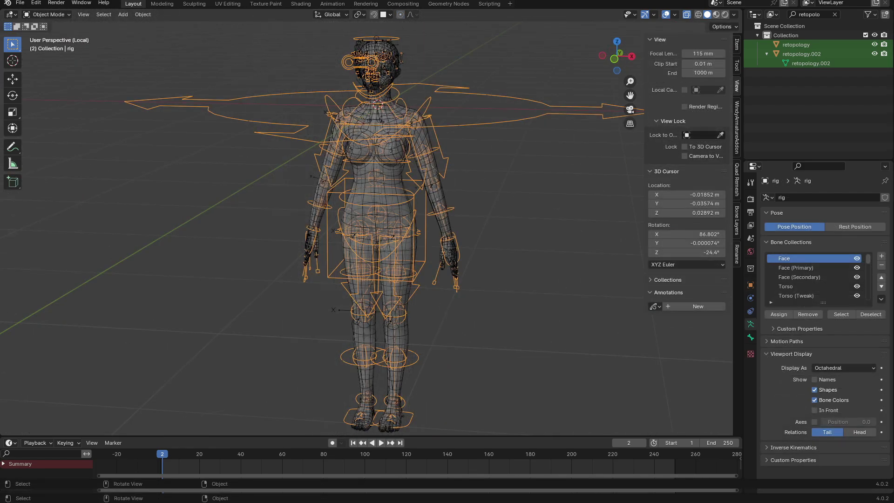
- Move a foot IK control of the generated rig to test how the leg bends
scroll(561, 224, "down", 3)
scroll(537, 250, "up", 6)
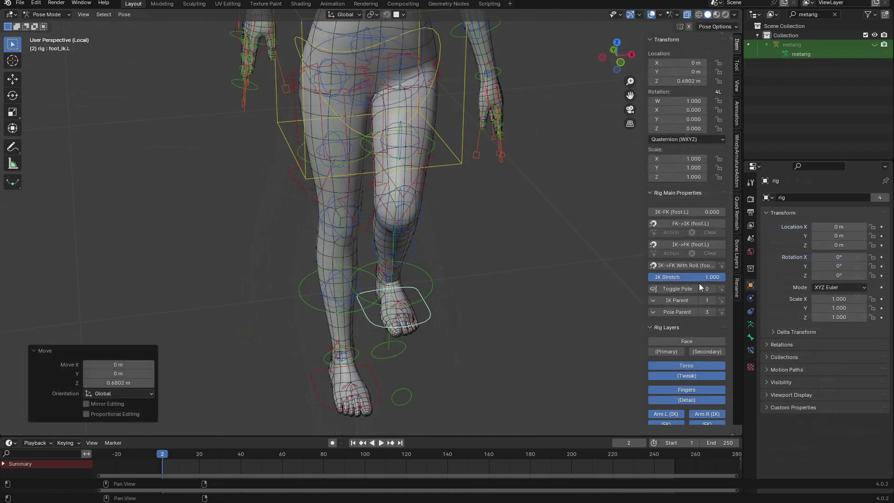
left_click(361, 365)
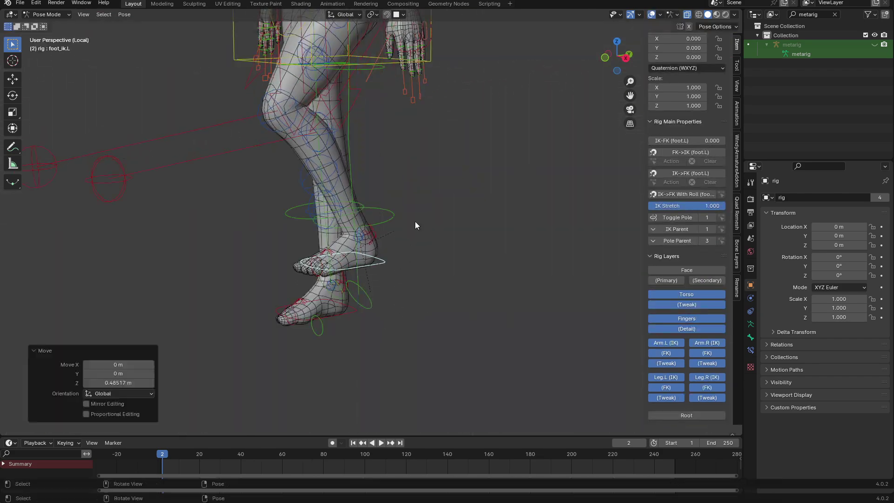
key("g")
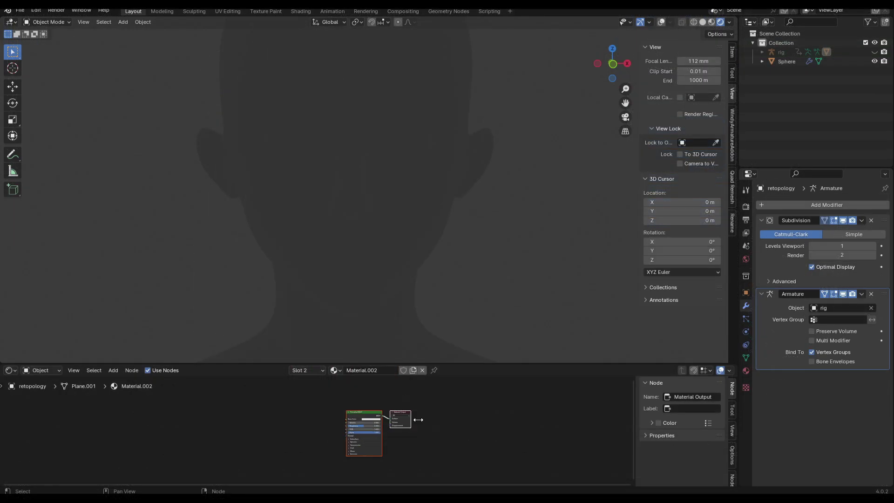
- Connect the light peach RGB node to the Surface of Material.002 and add an RGB node to the eyes' Material.003
scroll(328, 412, "up", 3)
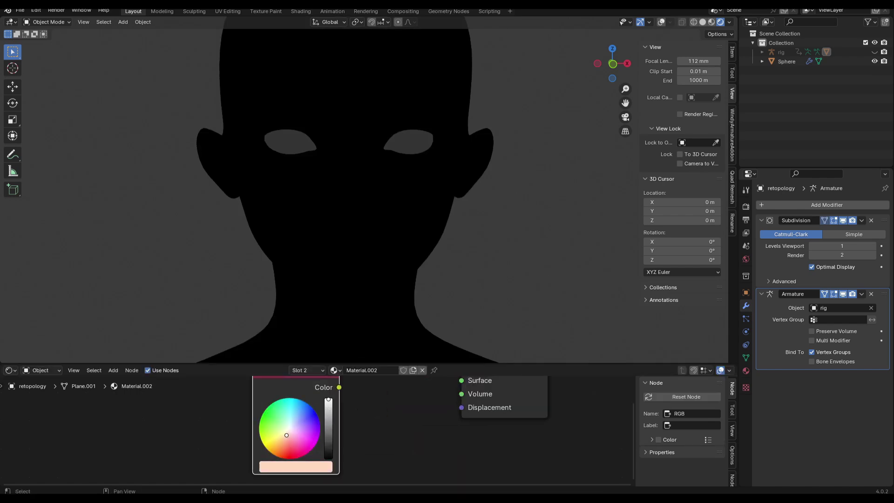
left_click_drag(455, 383, 461, 380)
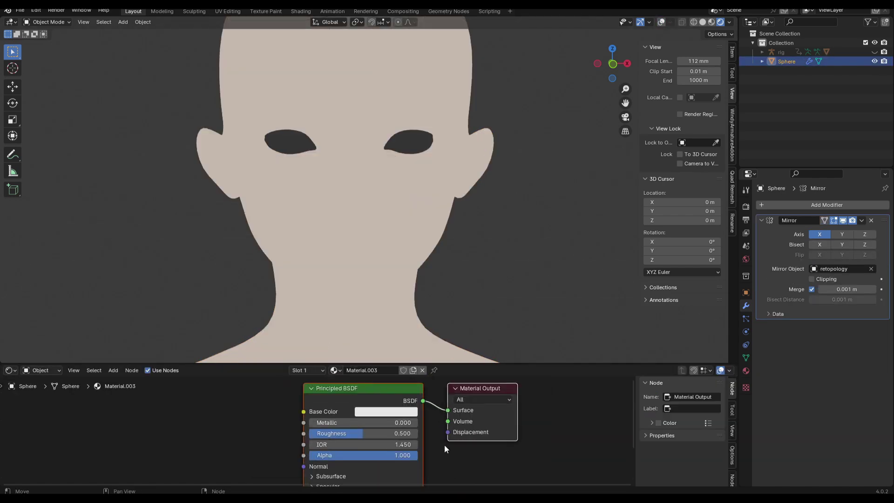
key("shift+a")
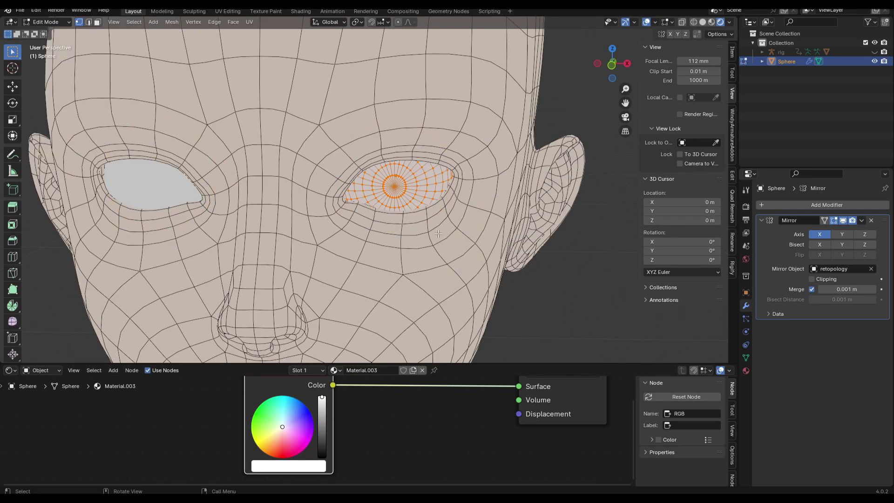
- Move the eyeball mesh to fit the eye opening and adjust the shape of the upper lash curve
key("g")
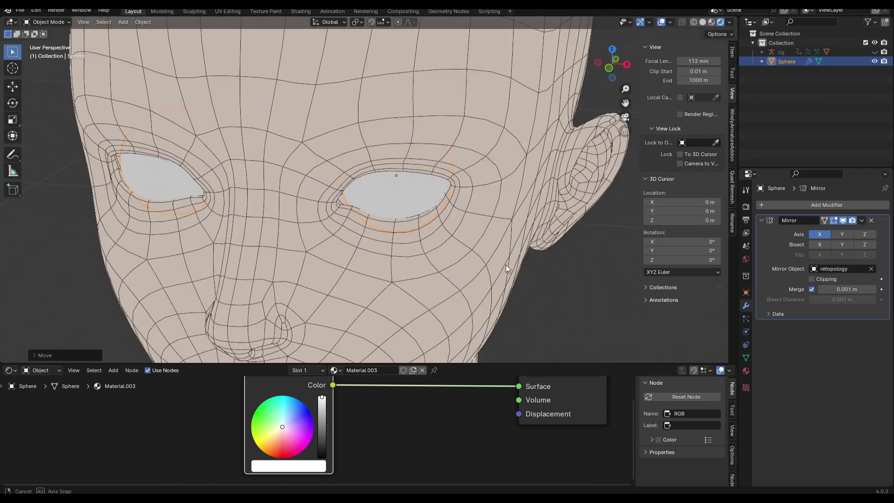
middle_click_drag(506, 268, 483, 255)
key("Tab")
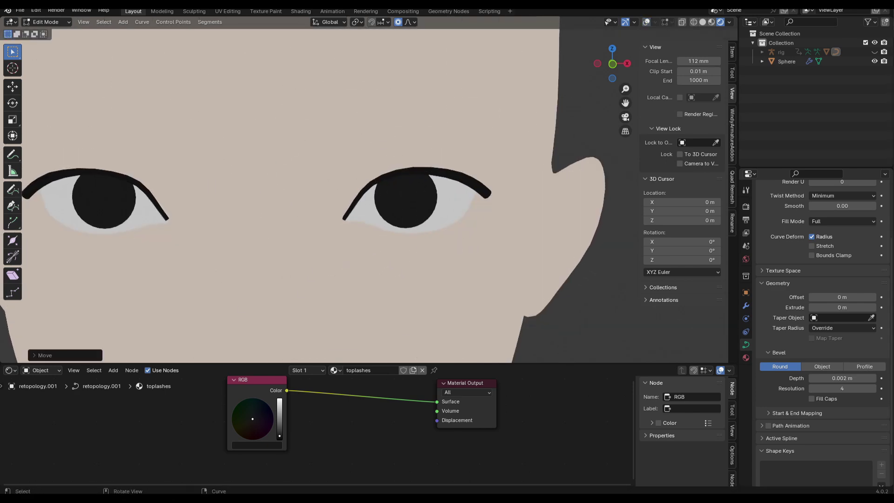
key("g")
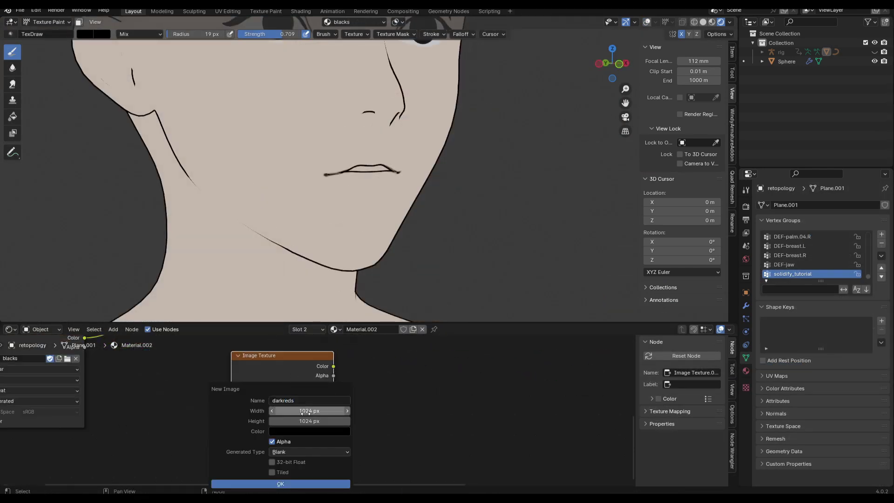
- Create a 1024 px image named darkreds and use it as the factor of a new Mix node with dark red as B
left_click(280, 484)
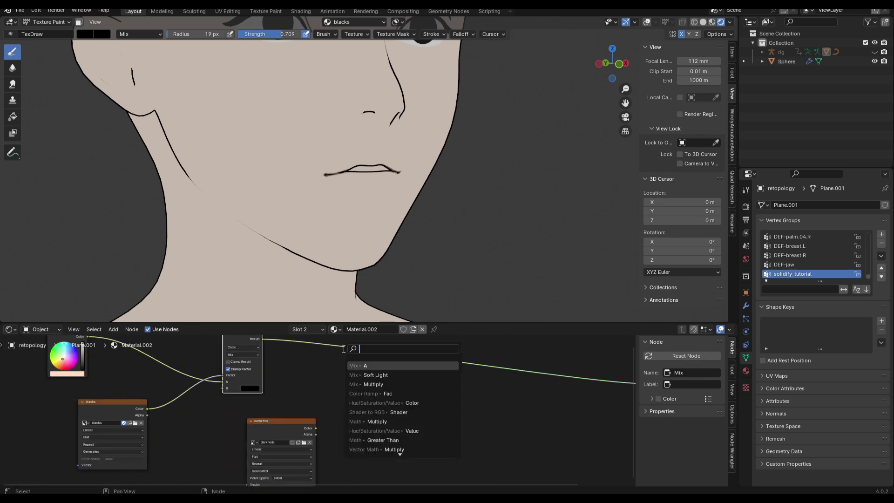
key("Return")
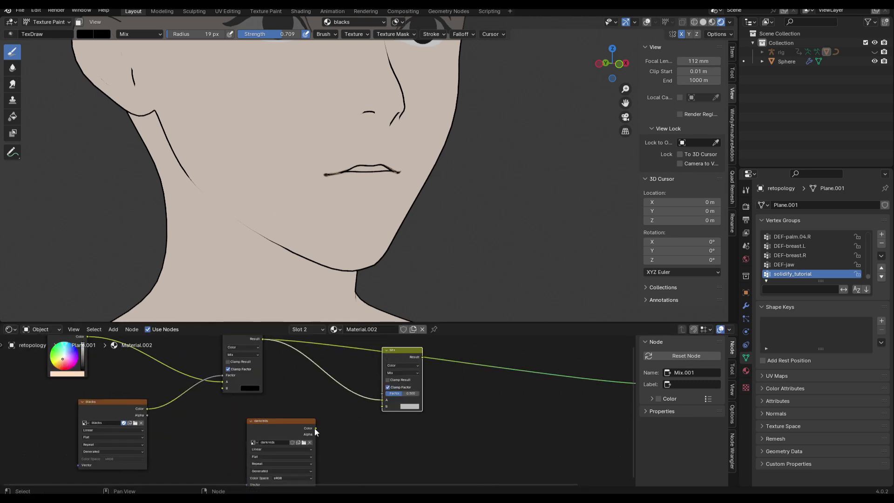
mouse_move(385, 403)
left_mouse_down()
mouse_move(378, 406)
mouse_move(382, 394)
left_mouse_up()
left_click(409, 406)
scroll(411, 420, "up", 1)
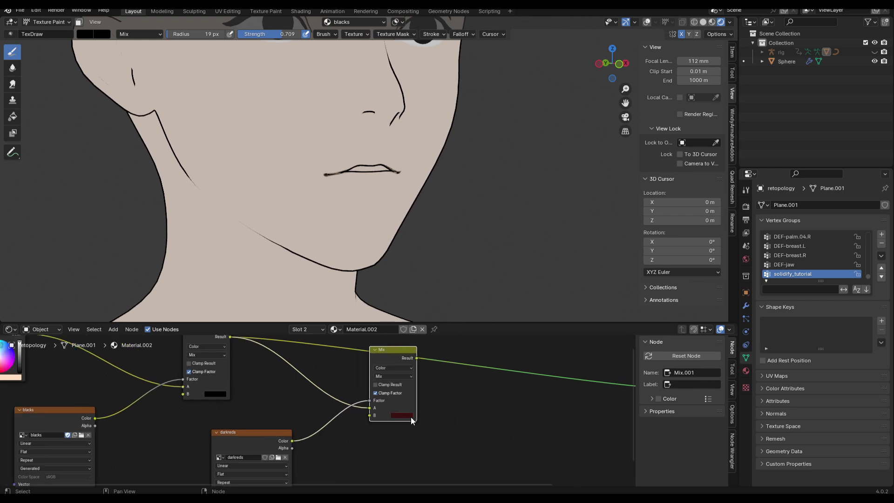
scroll(406, 370, "down", 2)
scroll(416, 395, "down", 1)
middle_click_drag(359, 191, 332, 193)
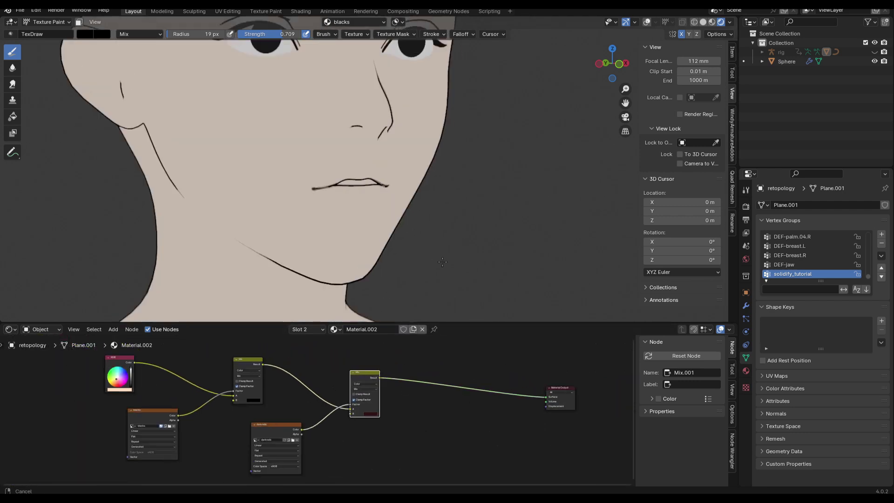
- Adjust the TexDraw brush's colour and radius and paint a stroke on the face
scroll(326, 186, "up", 5)
left_click(85, 34)
scroll(302, 175, "up", 5)
key("f")
middle_click_drag(279, 179, 254, 179)
key("f")
left_click_drag(336, 173, 231, 179)
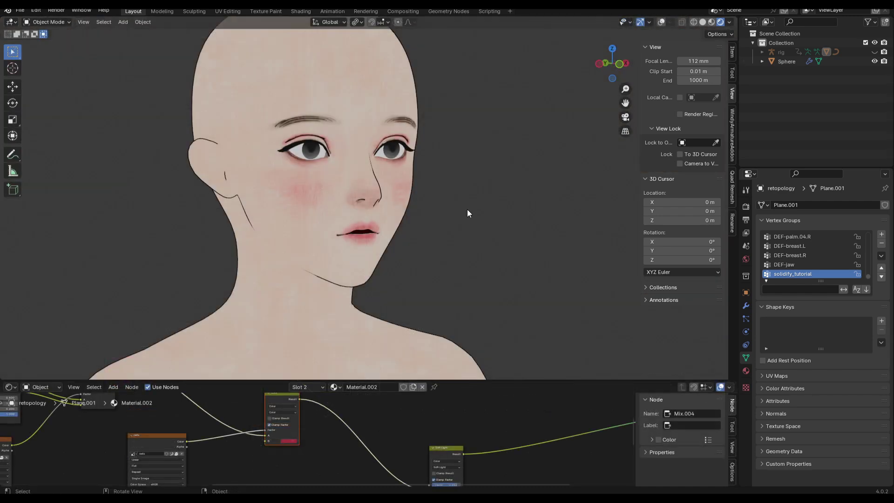
- Move control points of the NURBS path in front of the face with proportional editing to curve it
middle_click_drag(515, 225, 507, 253)
scroll(335, 417, "down", 3)
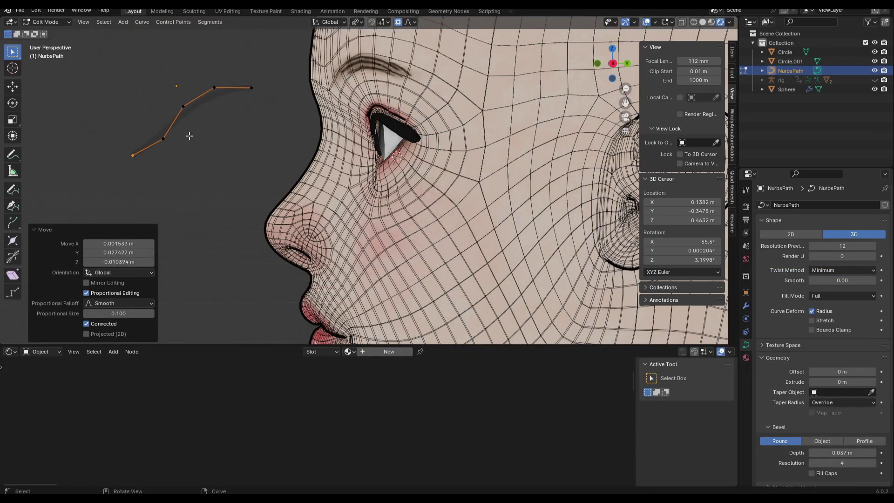
key("g")
left_click(185, 112)
key("g")
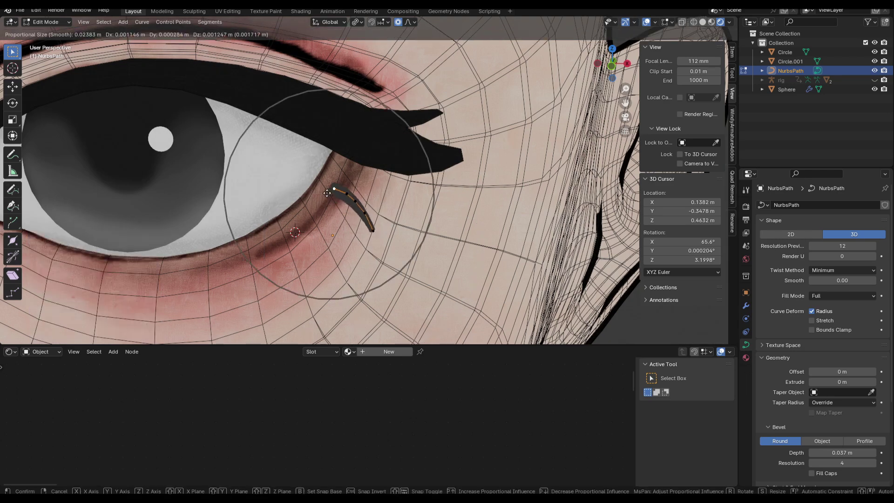
- Position the control points of the small lash path below the outer corner of the eye with proportional editing
left_click(329, 191)
left_click(384, 241)
key("g")
scroll(394, 243, "up", 4)
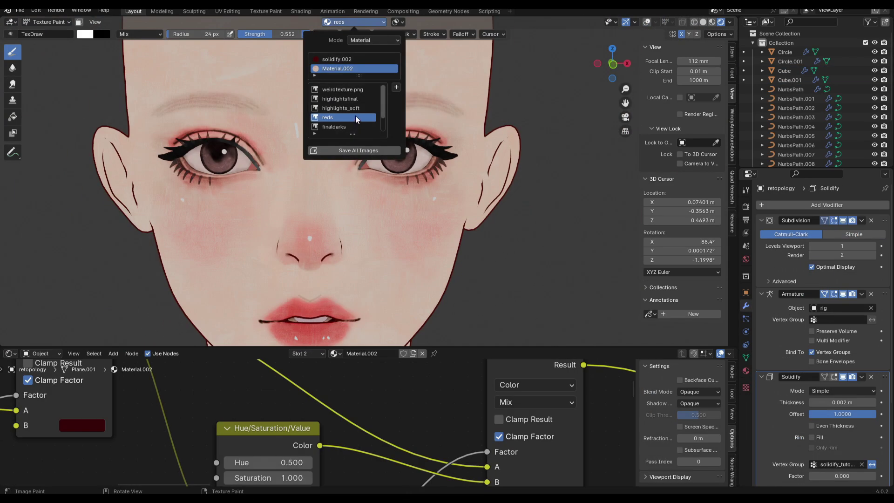
- Switch the texture paint slot to the blacks image for the eyebrow and eye area
scroll(355, 116, "down", 2)
left_click(355, 118)
scroll(451, 96, "up", 1)
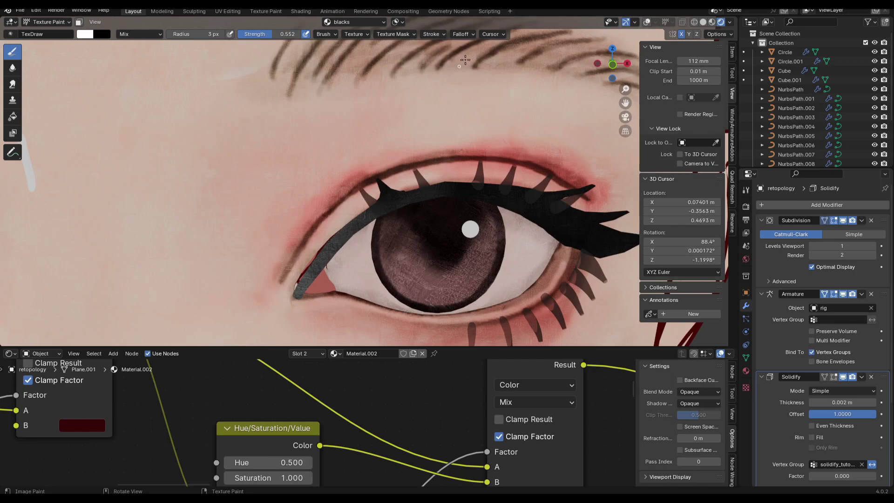
- Add a NURBS path at the 3D cursor on the forehead and scale it to 0.204
key("shift+a")
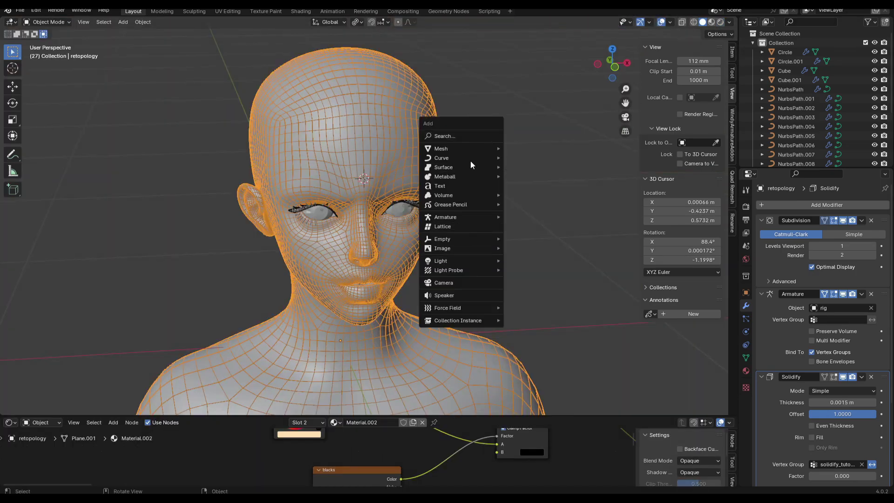
left_click(526, 195)
middle_click_drag(436, 218, 526, 242)
key("s")
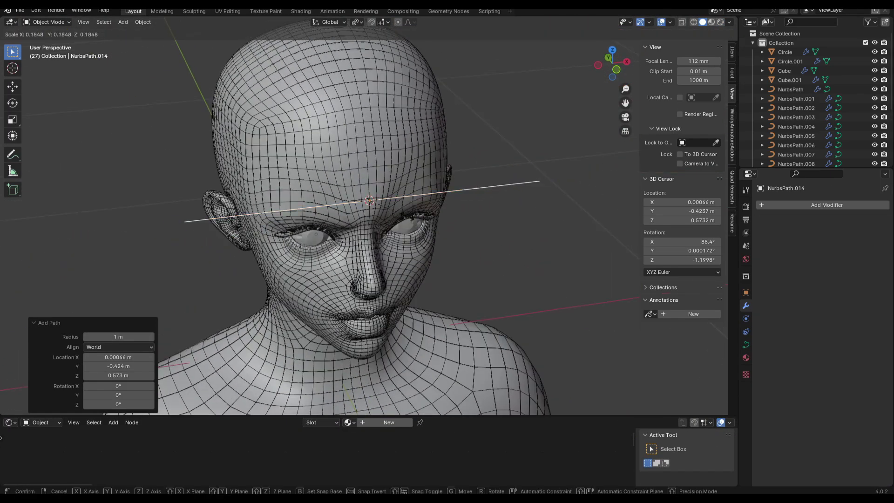
left_click(399, 230)
middle_click_drag(399, 230, 479, 246)
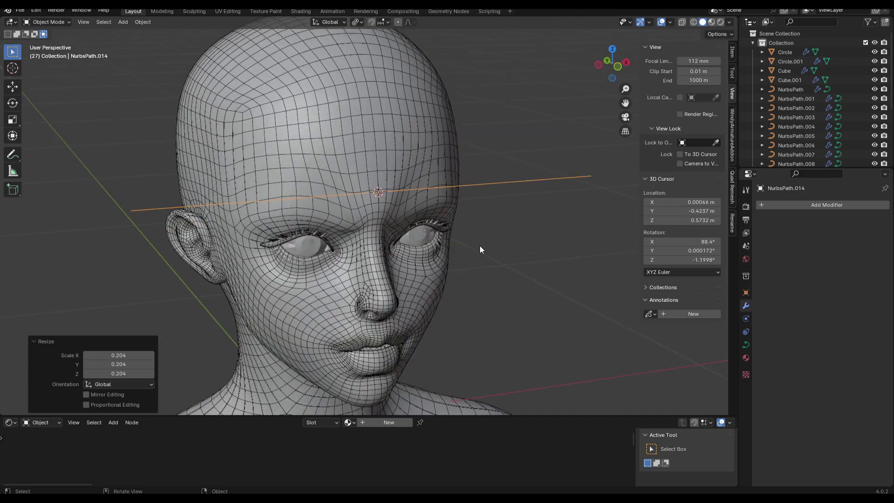
- Give the forehead path a round bevel with a depth of 0.029 m
left_click(745, 345)
scroll(833, 353, "down", 3)
middle_click_drag(471, 291, 452, 179)
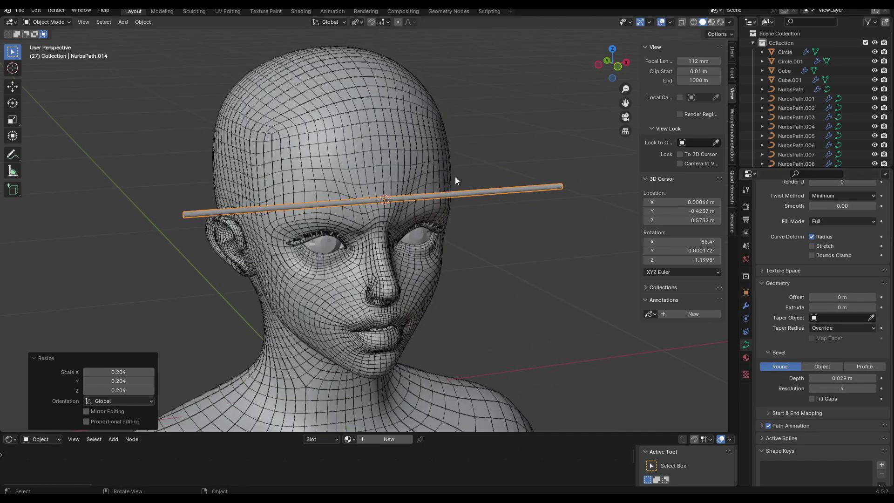
- Add a Bézier circle, move it along X to the side of the character and resize it
key("shift+a")
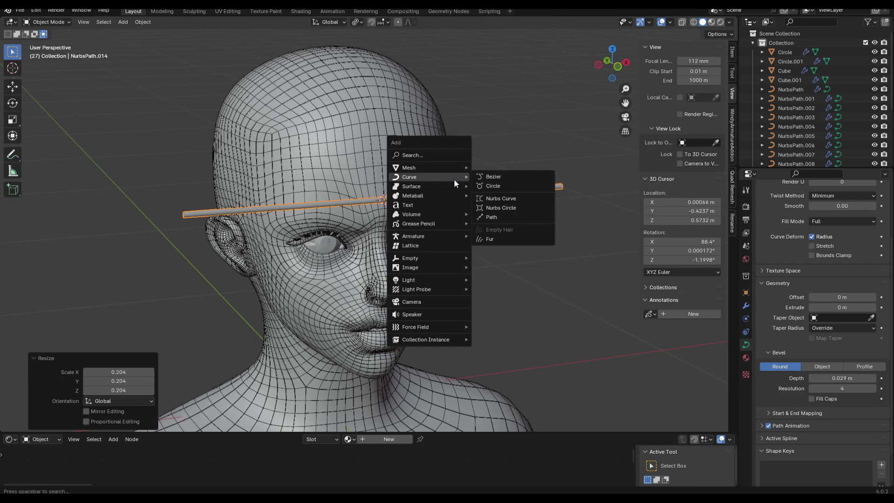
left_click(507, 186)
scroll(494, 213, "down", 5)
key("g")
key("x")
middle_click_drag(392, 247, 426, 213)
key("s")
left_click(361, 238)
key("g")
left_click(329, 196)
middle_click_drag(375, 235, 412, 266, "shift")
scroll(396, 233, "up", 4)
- Narrow the circle by scaling a control point along Y and moving the lower point inward along Y
key("Tab")
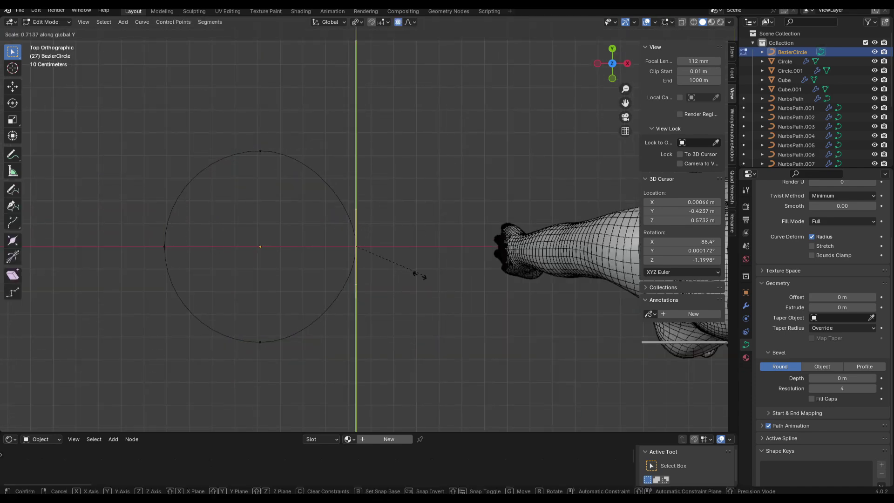
left_click(325, 257)
left_click(259, 343)
key("g")
key("y")
left_click(243, 305)
- Scale the outer end point's handles to 0.475 along Y and flatten the circle into a slim ellipse
scroll(200, 220, "up", 1)
left_click(159, 252)
key("s")
key("y")
left_click(187, 275)
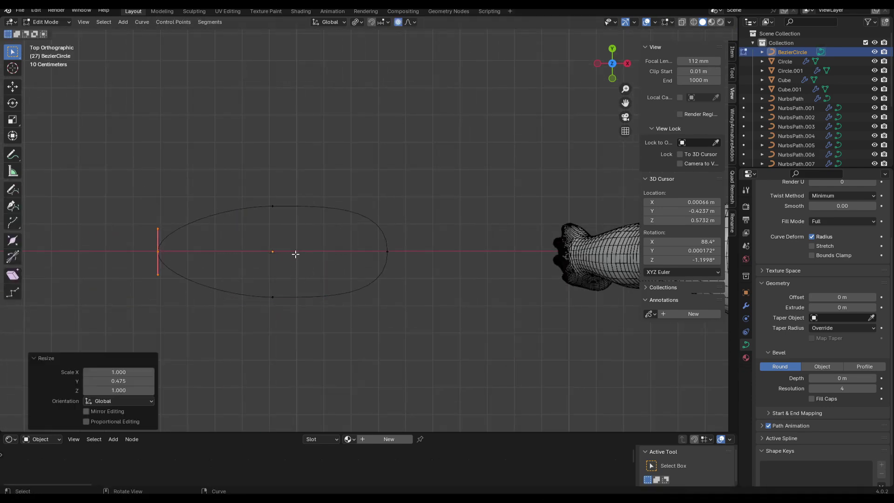
left_click(439, 275)
left_click(159, 251)
left_click_drag(316, 162, 271, 259)
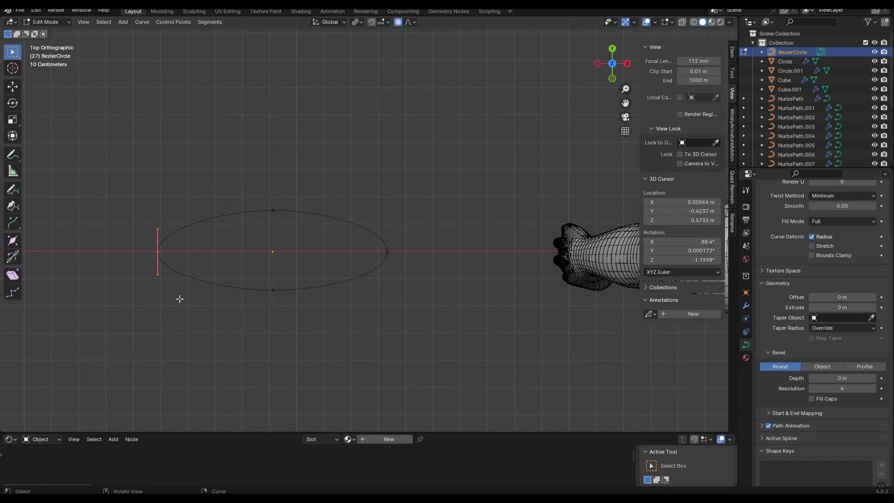
left_click(451, 279)
- Save the file and pick the flattened circle as the bevel object of the forehead path
key("Tab")
scroll(453, 280, "down", 5)
middle_click_drag(453, 281, 459, 233)
key("ctrl+s")
middle_click_drag(522, 233, 458, 268, "shift")
left_click(517, 221)
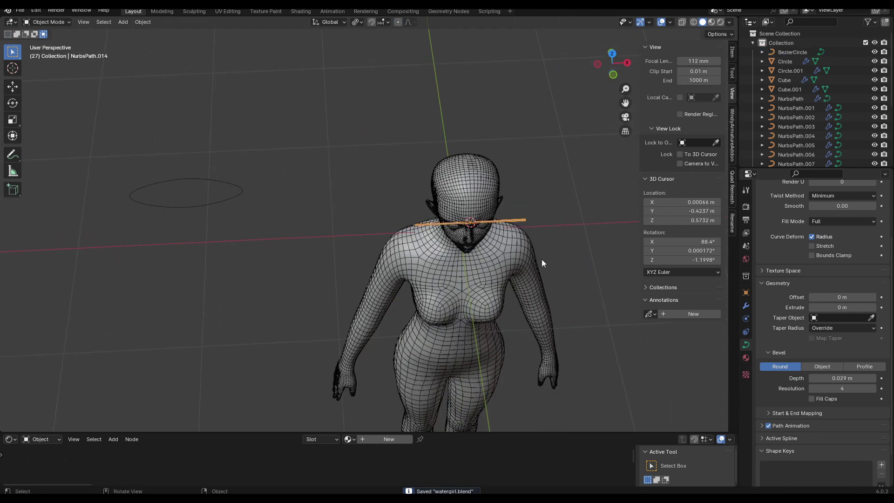
left_click(242, 187)
middle_click_drag(403, 200, 309, 189, "shift")
scroll(309, 188, "up", 3)
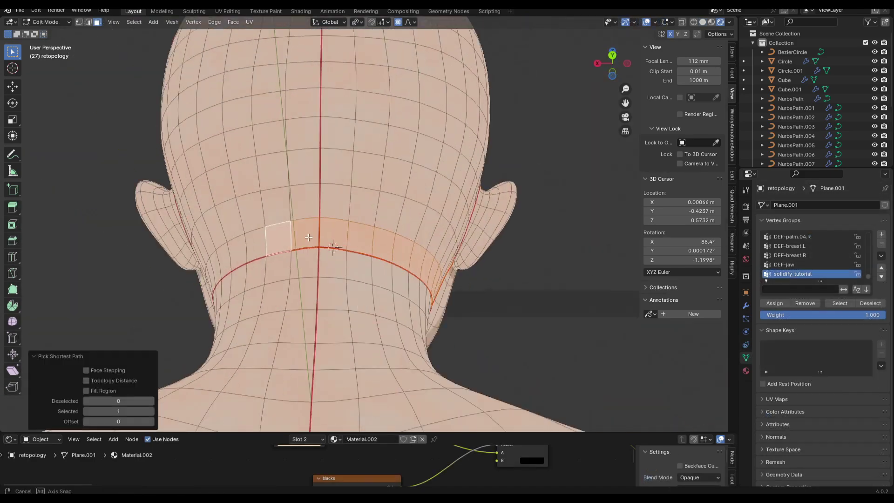
- Separate the scalp faces down to the nape into their own mesh and fatten it slightly outward
middle_click_drag(308, 237, 480, 193)
left_click(481, 190)
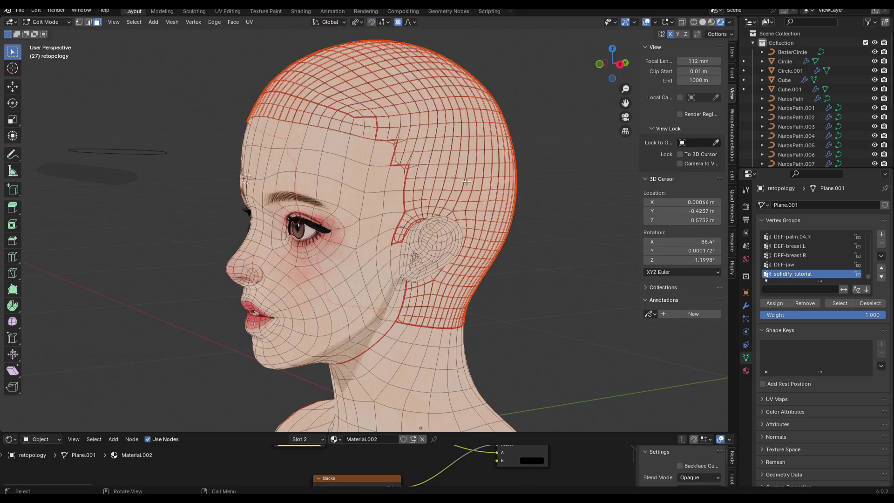
middle_click_drag(452, 158, 467, 169, "shift")
key("Tab")
left_click(467, 170)
key("Tab")
key("alt+s")
left_click(494, 208)
key("Tab")
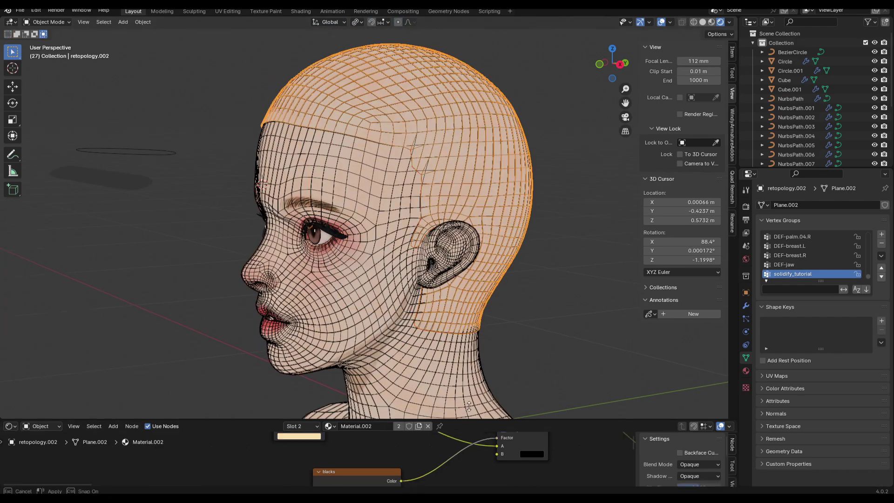
- Add a third material slot to the scalp mesh, assign its faces and create a material named hair
left_click_drag(322, 425, 322, 399)
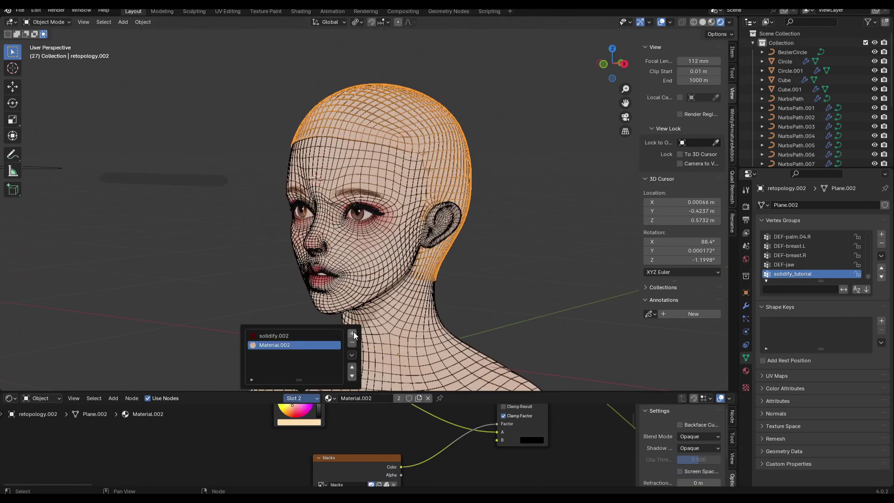
left_click(354, 333)
key("Tab")
left_click(319, 397)
left_click(298, 378)
key("Tab")
left_click(385, 399)
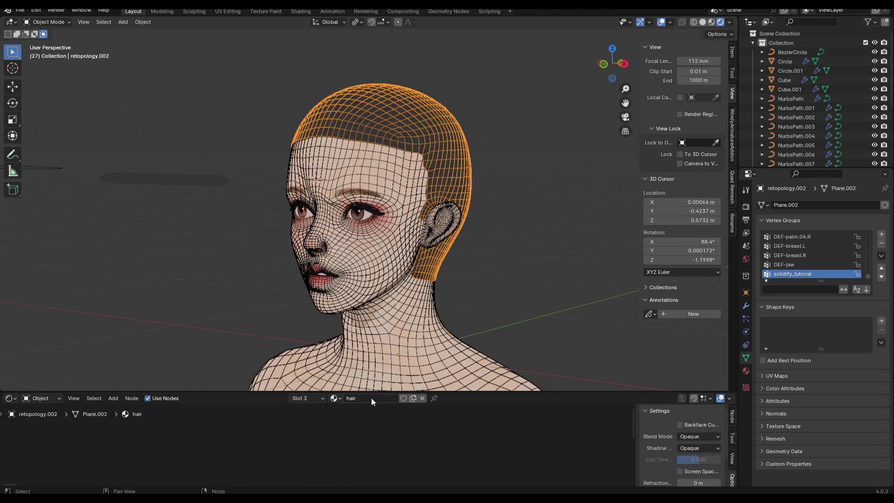
- Connect a dark red RGB node to the hair material's surface output and save the file
left_click_drag(446, 392, 447, 318)
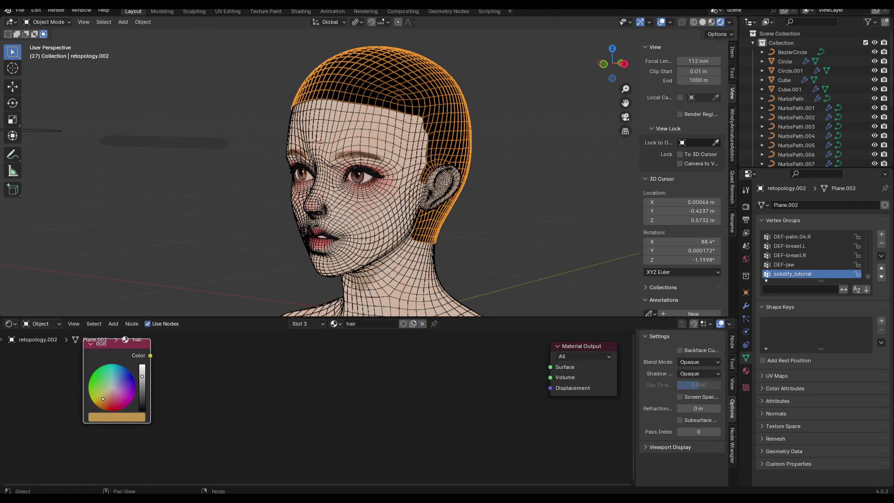
left_click_drag(551, 370, 551, 366)
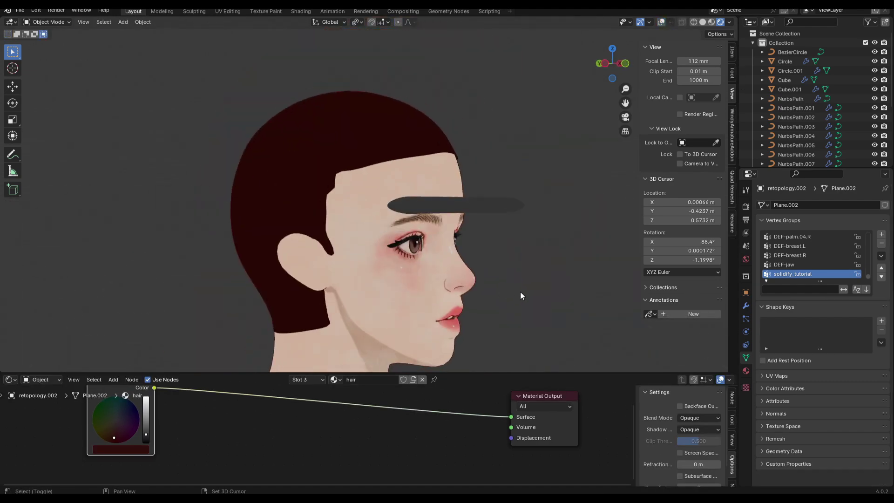
key("ctrl+s")
- Move the hair strand paths' control points with proportional editing to follow the side and back of the head, then save
middle_click_drag(523, 295, 500, 269)
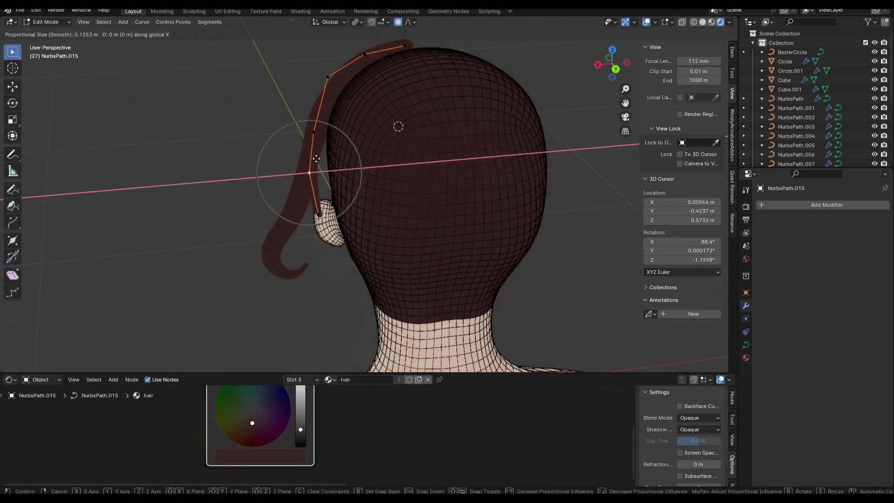
left_click(318, 157)
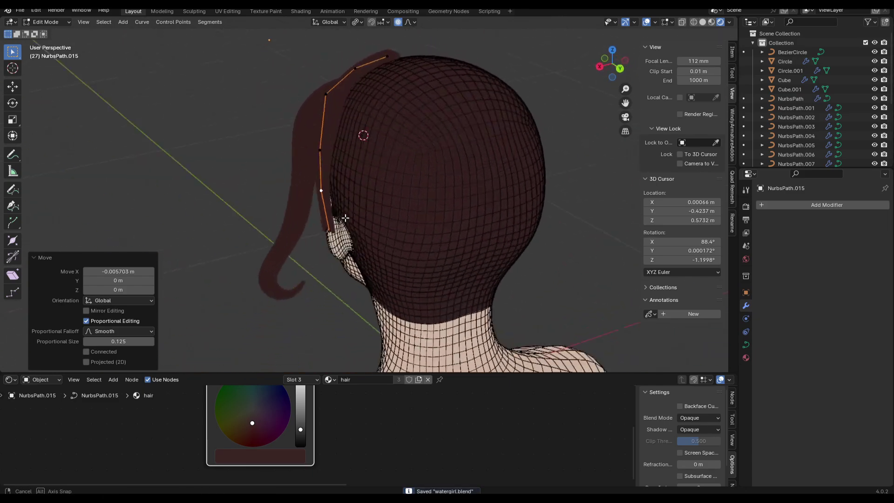
left_click(329, 135)
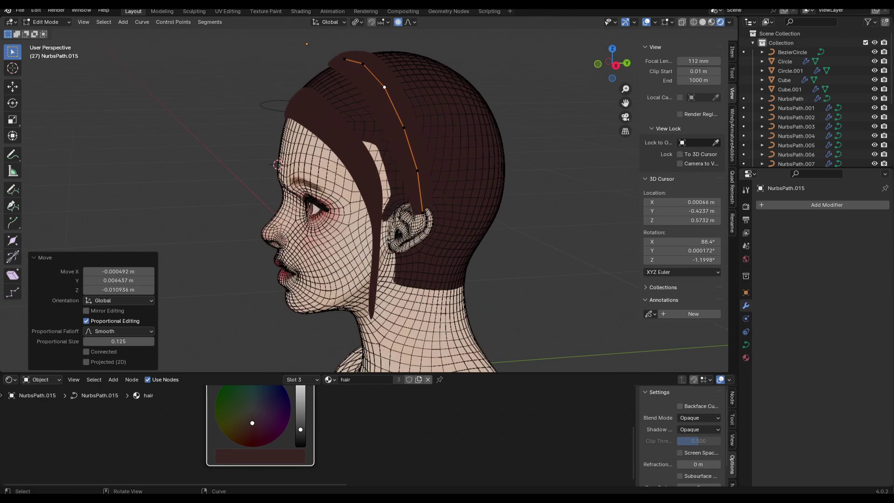
left_click(423, 216)
middle_click_drag(424, 217, 423, 220)
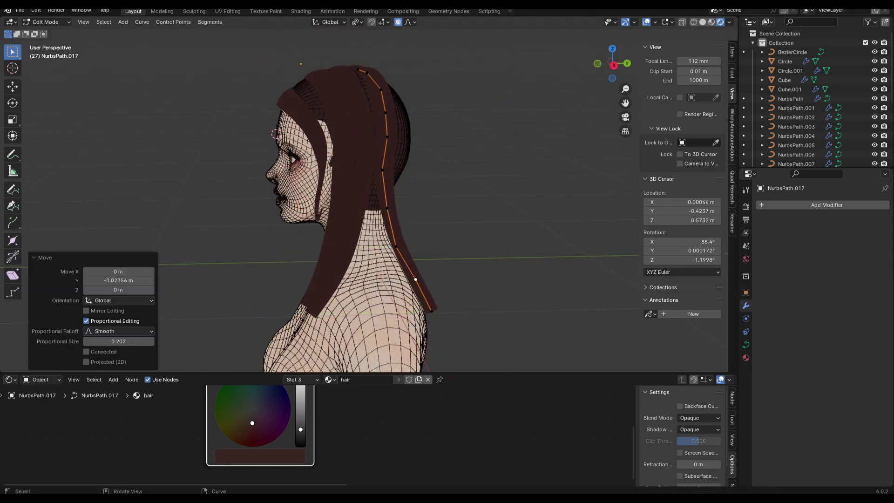
key("Tab")
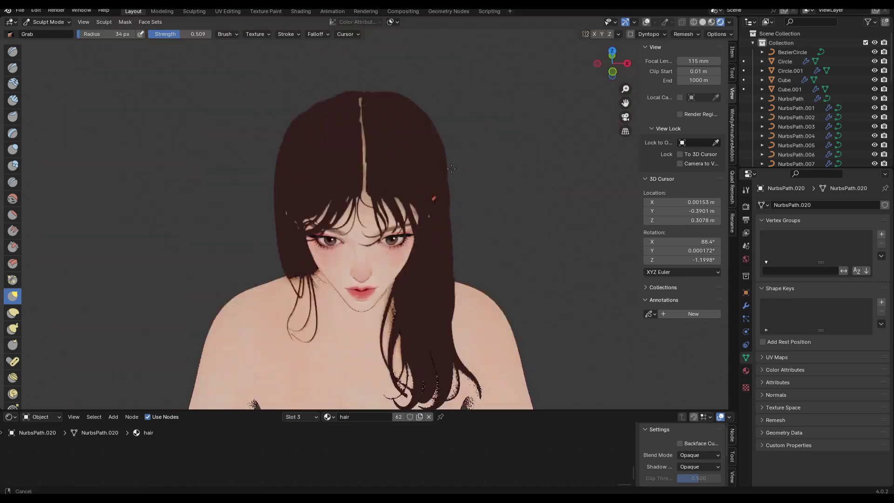
key("ctrl+s")
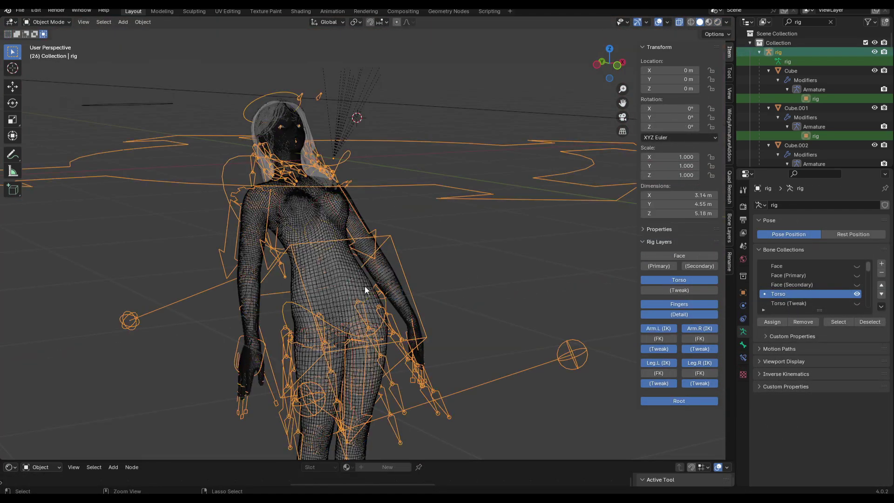
- Examine the reclining character and the surrounding roses in solid view
left_click(365, 290)
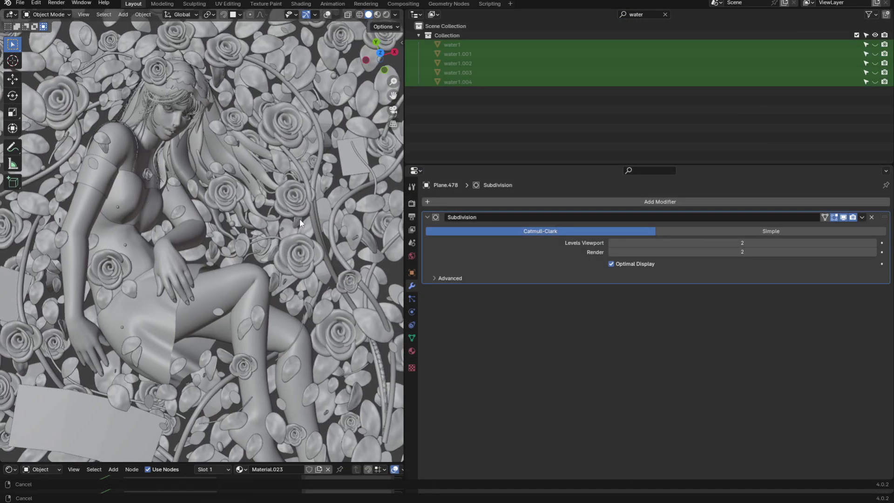
mouse_move(300, 219)
middle_mouse_down()
mouse_move(292, 233)
mouse_move(301, 222)
middle_mouse_up()
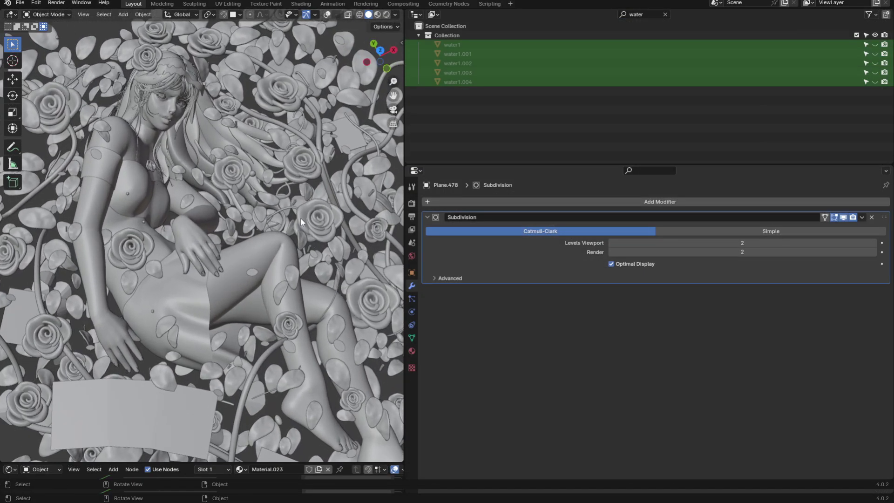
middle_click_drag(351, 194, 348, 207)
left_click(326, 246)
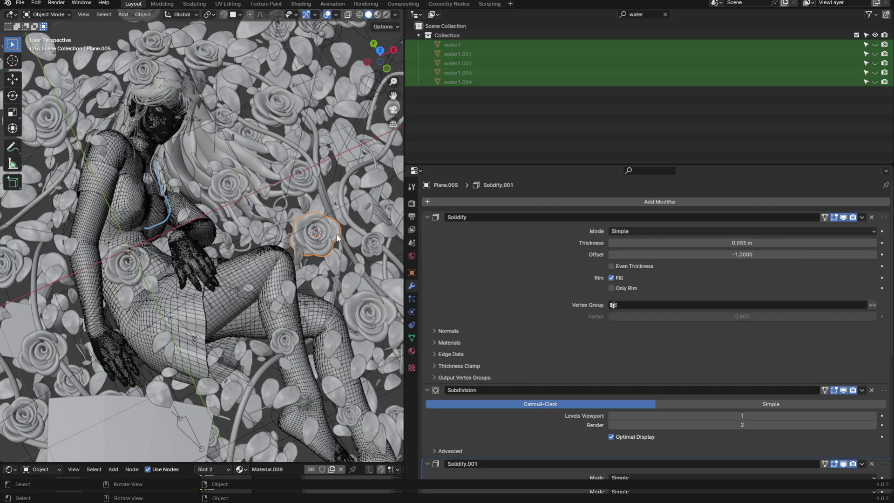
left_click(334, 263)
middle_click_drag(290, 197, 319, 205)
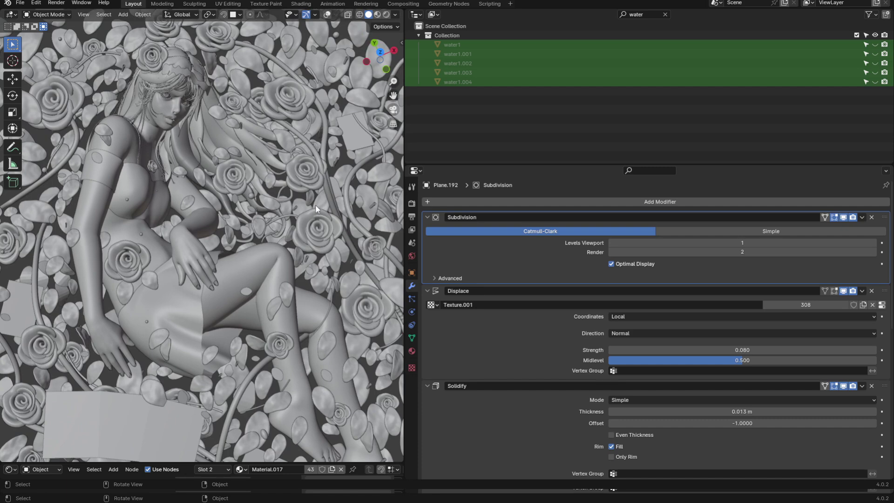
- Compare the rendered scene with and without the five water planes, leaving them shown in the viewport
left_click_drag(874, 44, 874, 87)
left_click(385, 15)
mouse_move(280, 180)
middle_mouse_down()
mouse_move(267, 198)
mouse_move(275, 187)
middle_mouse_up()
left_click_drag(874, 45, 875, 87)
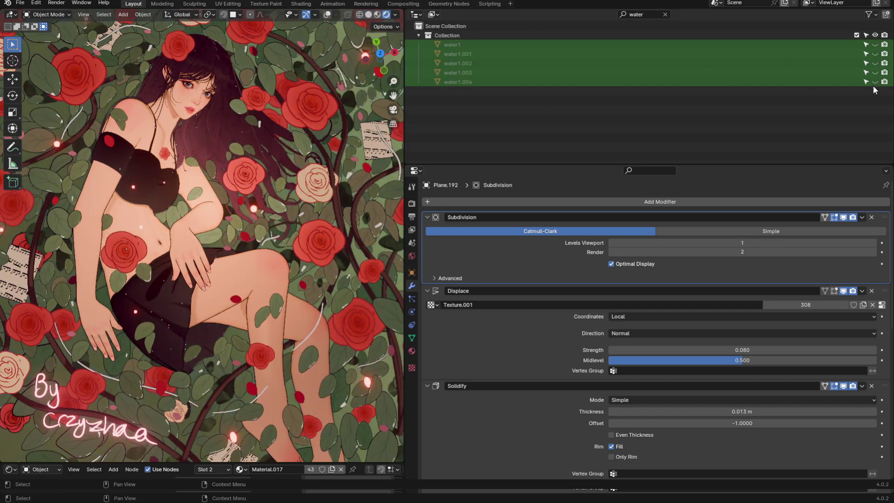
left_click_drag(875, 45, 876, 86)
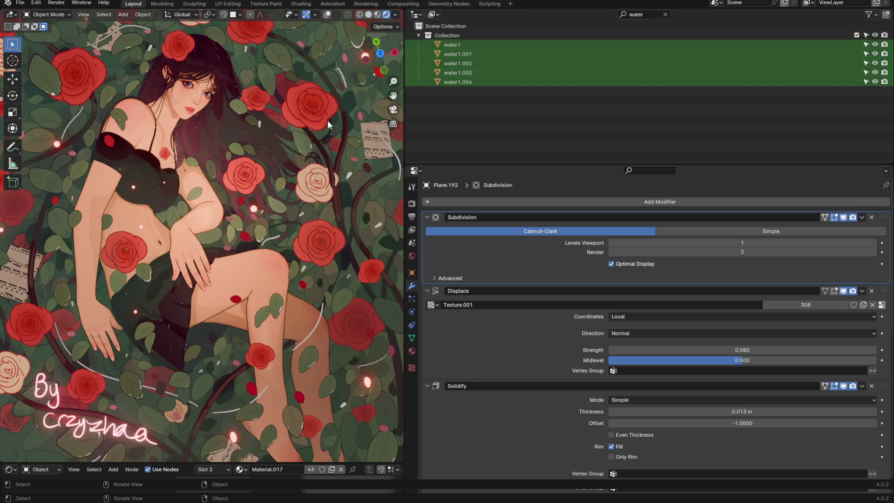
- Switch to solid shading with overlays shown and view the stacked water planes from the side
middle_click_drag(327, 120, 330, 117)
left_click(368, 15)
scroll(333, 172, "down", 5)
mouse_move(333, 171)
middle_mouse_down()
mouse_move(329, 209)
mouse_move(315, 172)
mouse_move(289, 189)
mouse_move(260, 174)
mouse_move(276, 171)
mouse_move(250, 159)
middle_mouse_up()
scroll(259, 174, "down", 5)
key("shift+alt+z")
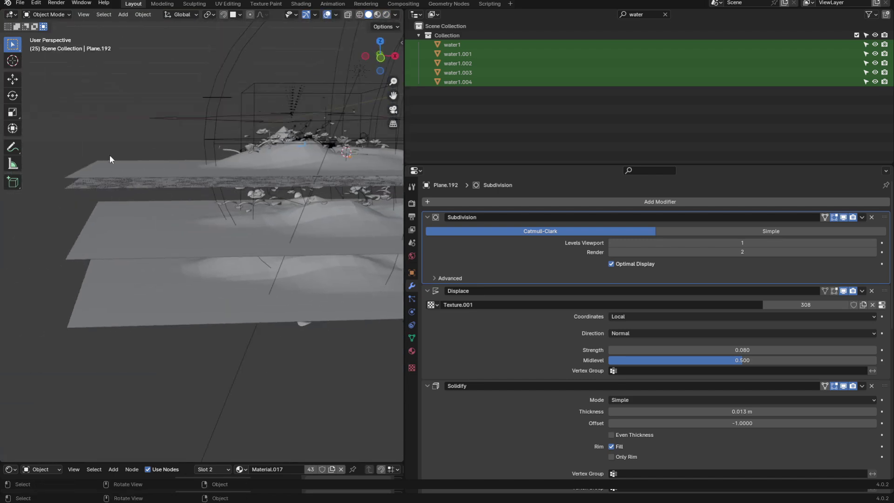
- Select the topmost water plane and inspect its mesh in edit mode
mouse_move(121, 261)
middle_mouse_down()
mouse_move(202, 215)
mouse_move(201, 202)
mouse_move(658, 74)
mouse_move(148, 154)
middle_mouse_up()
left_click(149, 162)
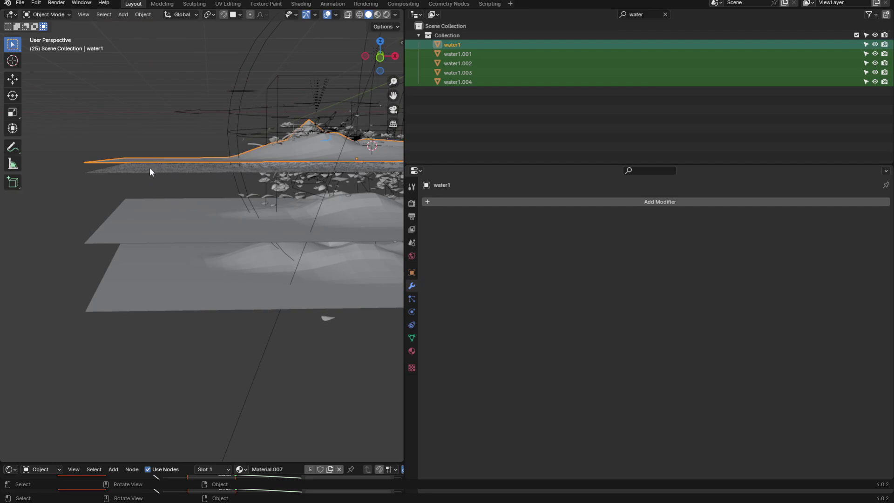
middle_click_drag(186, 182, 254, 172)
key("Tab")
middle_click_drag(247, 226, 144, 173)
key("Tab")
- Select the lower water planes one after another to inspect how they are stacked
left_click(142, 186)
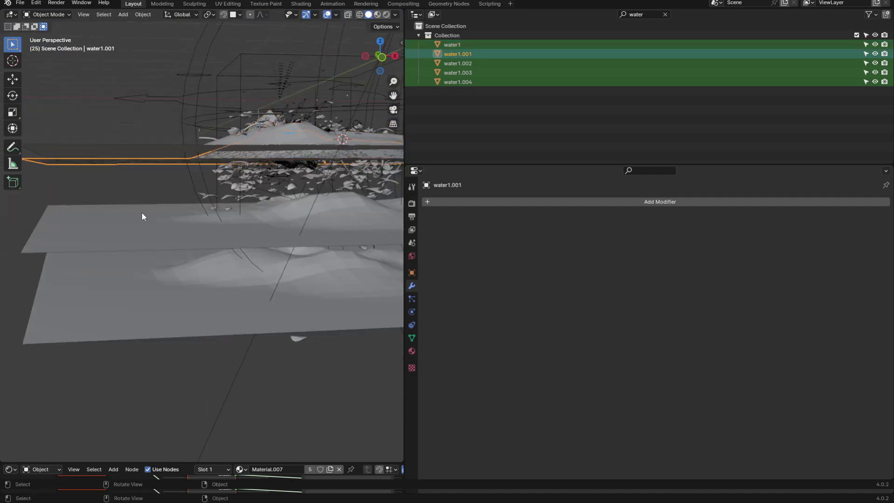
left_click(151, 218)
left_click(160, 275)
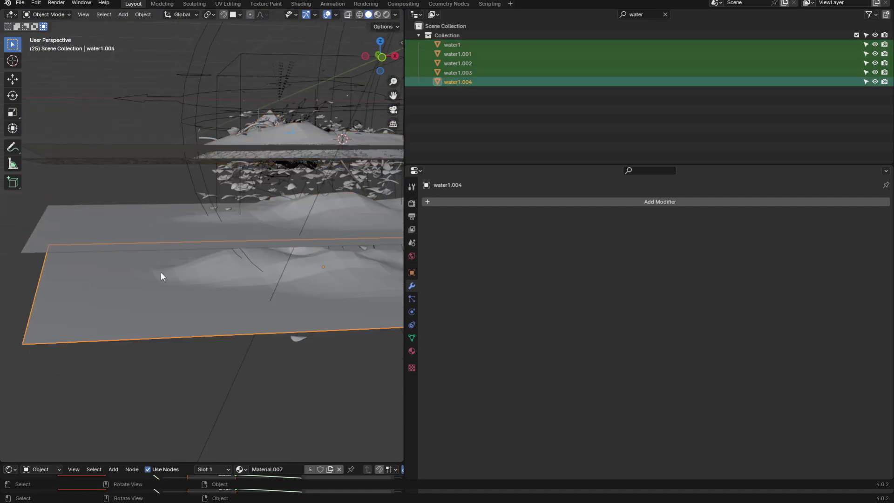
middle_click_drag(161, 276, 168, 197)
- Select the topmost water plane and show its material nodes in the Shader Editor with rendered viewport shading
left_click(168, 197)
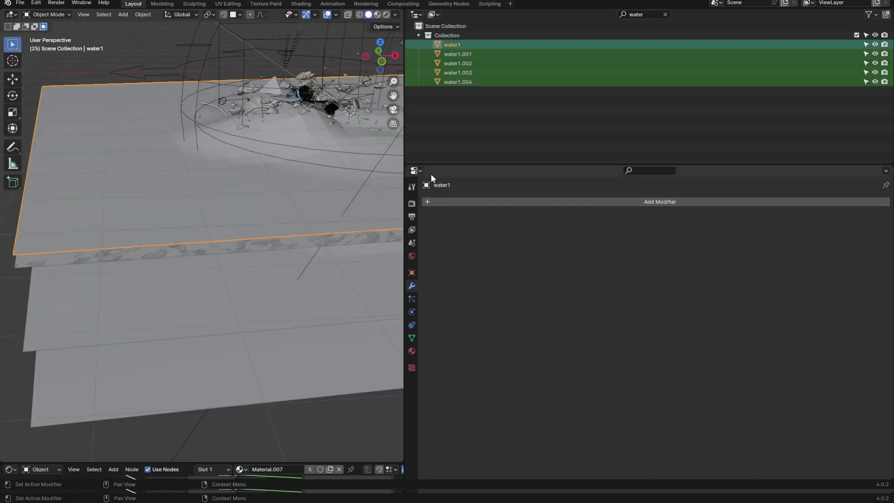
left_click(415, 170)
left_click(479, 258)
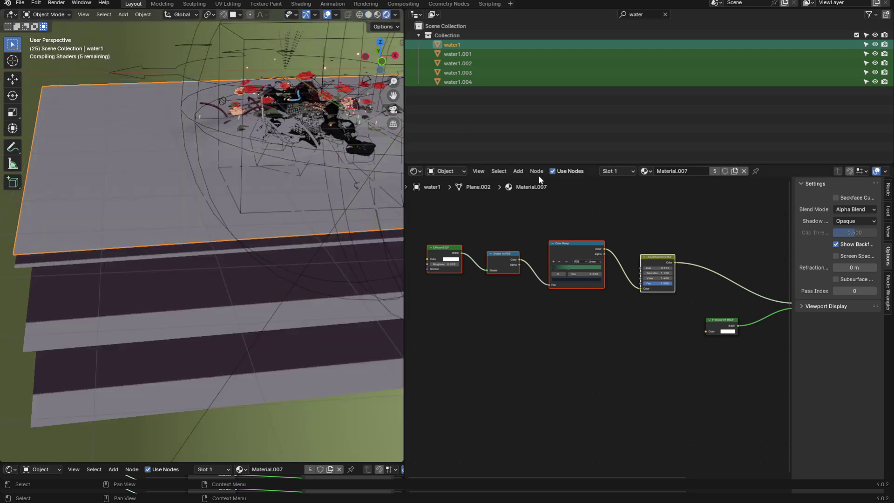
scroll(73, 176, "up", 1)
middle_click_drag(556, 265, 622, 303)
scroll(622, 303, "up", 3)
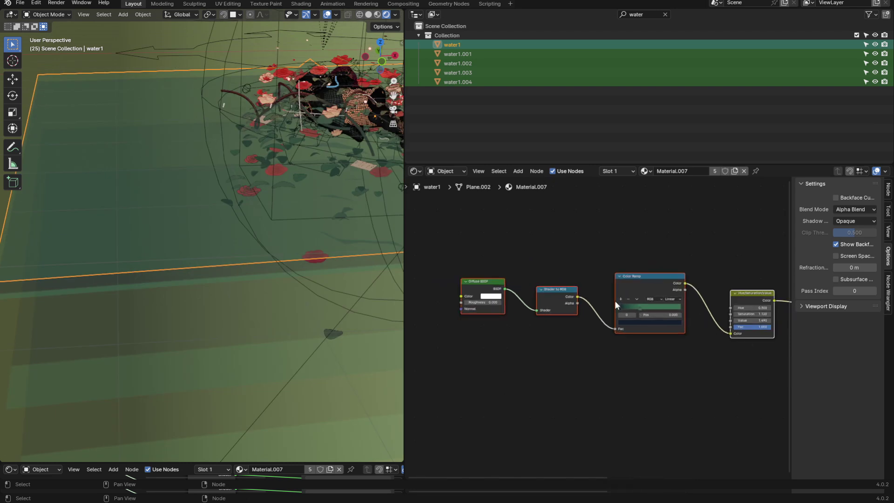
- Examine the Diffuse BSDF, Shader to RGB and Color Ramp nodes of the water material
scroll(605, 288, "up", 1)
left_click_drag(548, 225, 452, 280)
left_click_drag(691, 223, 410, 312)
middle_click_drag(648, 314, 557, 308)
scroll(557, 308, "up", 5)
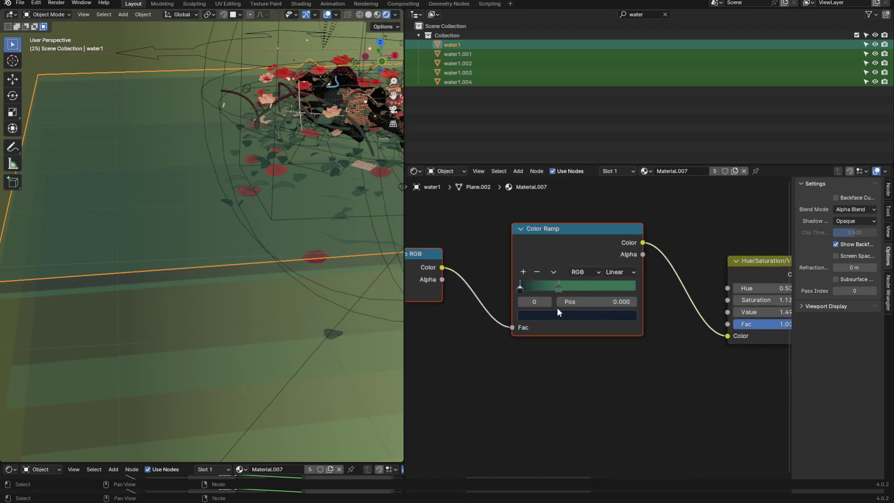
scroll(561, 288, "down", 2)
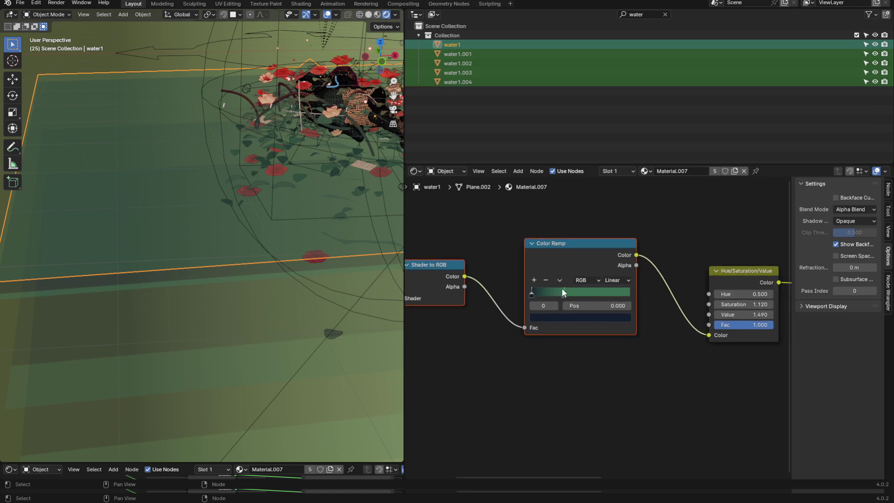
- Examine the Hue/Saturation/Value node that follows the water material's Color Ramp
middle_click_drag(562, 288, 405, 282)
scroll(659, 313, "up", 1)
left_click_drag(651, 252, 484, 362)
mouse_move(583, 308)
left_mouse_down()
mouse_move(514, 308)
mouse_move(607, 308)
mouse_move(514, 308)
mouse_move(592, 308)
left_mouse_up()
scroll(689, 298, "down", 3)
middle_click_drag(754, 382, 546, 372)
- Examine the Transparent BSDF and Mix Shader nodes at the end of the water material
left_click(687, 389)
scroll(636, 346, "up", 3)
middle_click_drag(628, 384, 649, 354)
left_click_drag(684, 381, 597, 257)
left_click_drag(559, 309, 458, 387)
scroll(538, 302, "down", 2)
- Try adjusting the Mix Shader's factor and circle the submerged roses and leaves in the viewport with an annotation stroke
mouse_move(645, 309)
left_mouse_down()
mouse_move(623, 309)
mouse_move(654, 309)
left_mouse_up()
right_click(654, 309)
middle_click_drag(360, 308, 319, 116)
mouse_move(276, 134)
left_mouse_down()
mouse_move(200, 184)
mouse_move(328, 186)
mouse_move(272, 144)
left_mouse_up()
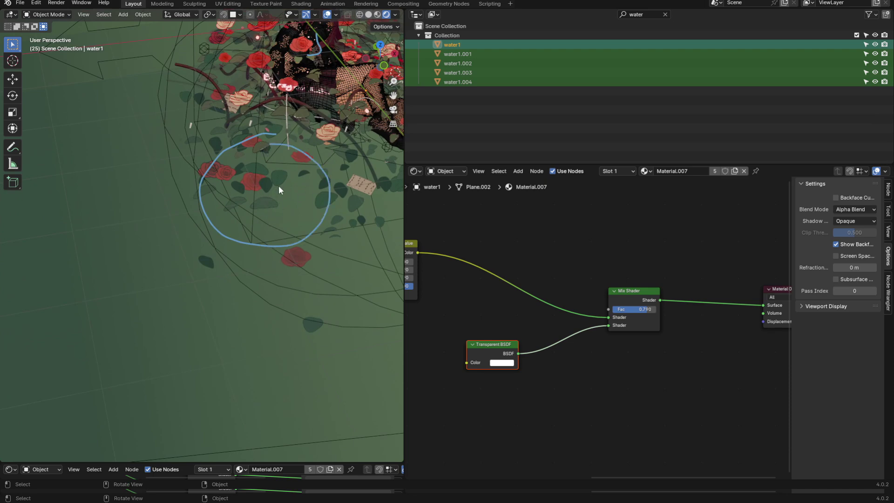
- Point out the leaf rising above the water among the submerged roses with annotation strokes
middle_click_drag(291, 210, 254, 264, "shift")
scroll(227, 222, "up", 4)
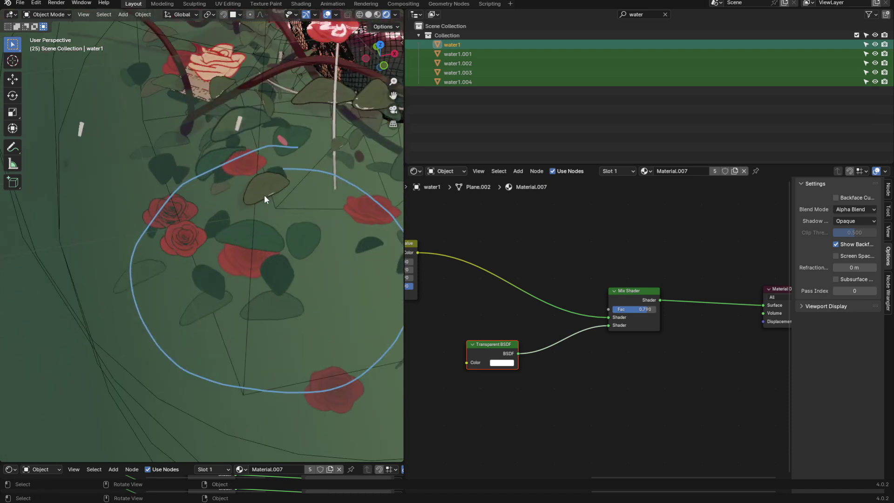
middle_click_drag(262, 197, 268, 193)
mouse_move(352, 214)
left_mouse_down()
mouse_move(286, 190)
mouse_move(297, 216)
mouse_move(302, 184)
left_mouse_up()
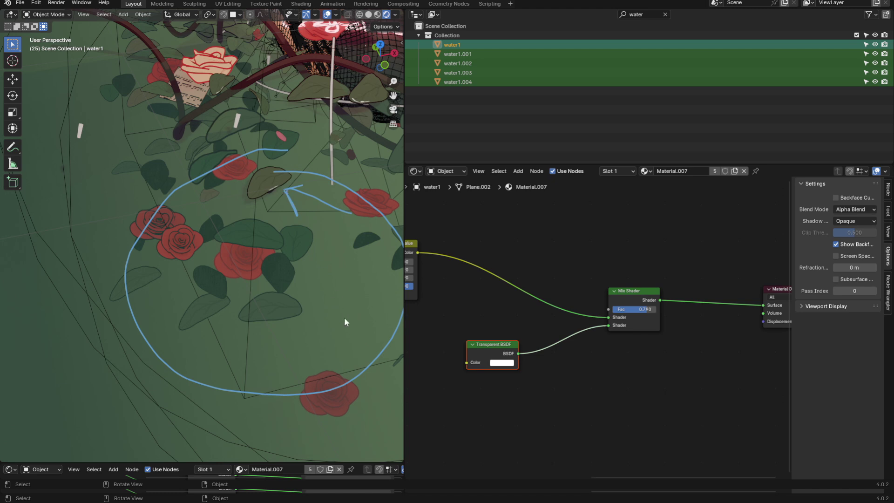
mouse_move(341, 295)
left_mouse_down()
mouse_move(289, 318)
mouse_move(302, 332)
mouse_move(308, 297)
left_mouse_up()
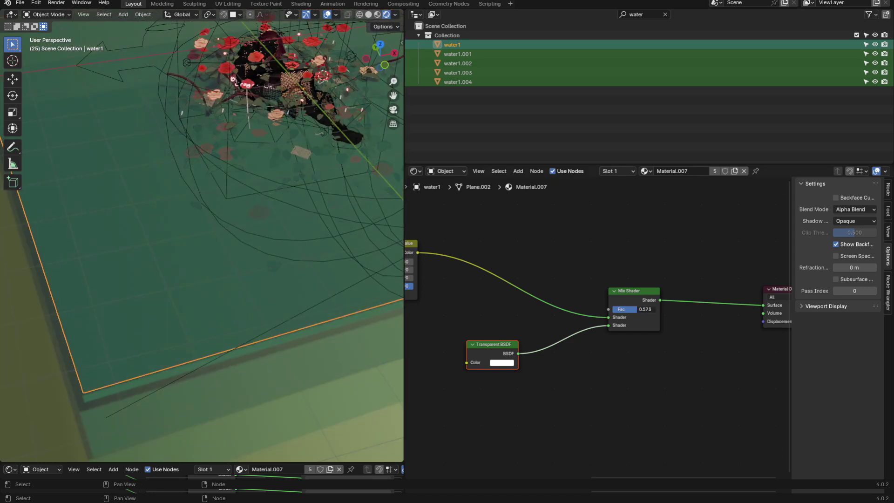
- Try raising the water material's Mix Shader factor to about 0.907, and undo the change
mouse_move(644, 309)
left_mouse_down()
mouse_move(610, 309)
mouse_move(653, 313)
left_mouse_up()
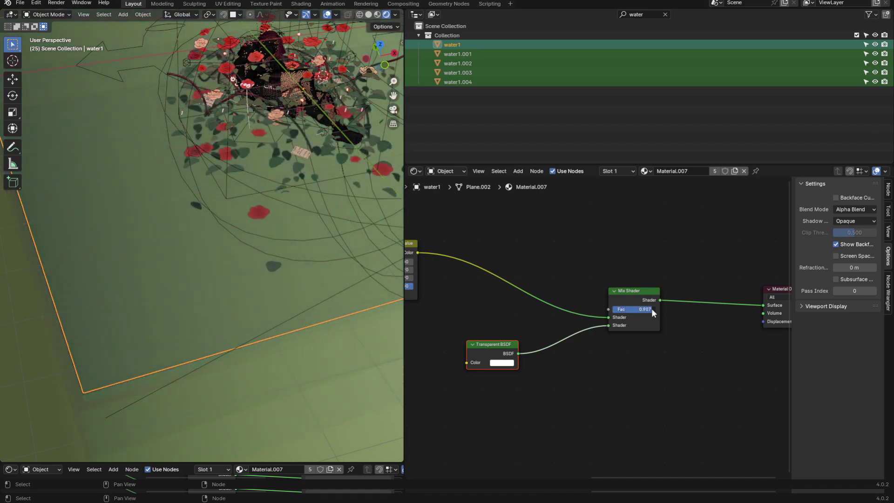
key("ctrl+z")
- Examine the water1 plane's mesh around the character in Edit Mode
key("Tab")
middle_click_drag(274, 157, 212, 272, "shift")
scroll(211, 273, "up", 6)
key("Tab")
middle_click_drag(308, 239, 322, 259)
scroll(273, 222, "down", 4)
key("Tab")
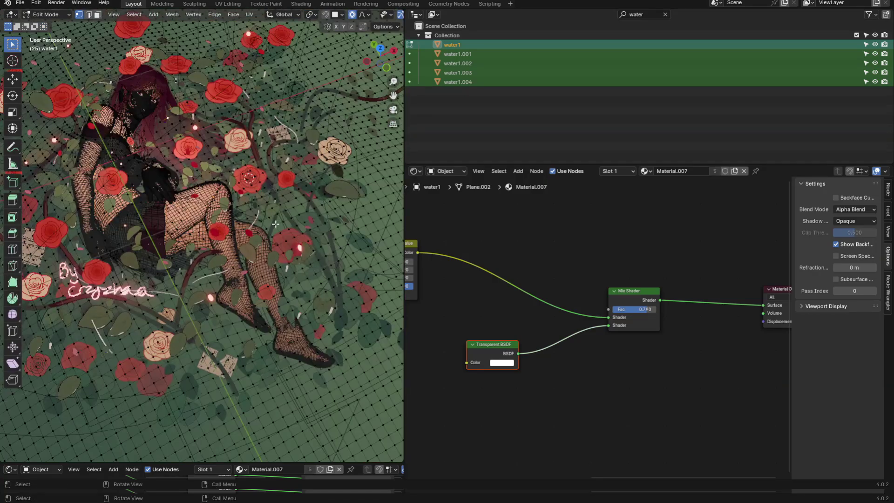
middle_click_drag(273, 221, 285, 244, "shift")
scroll(285, 223, "up", 3)
middle_click_drag(293, 158, 284, 208, "shift")
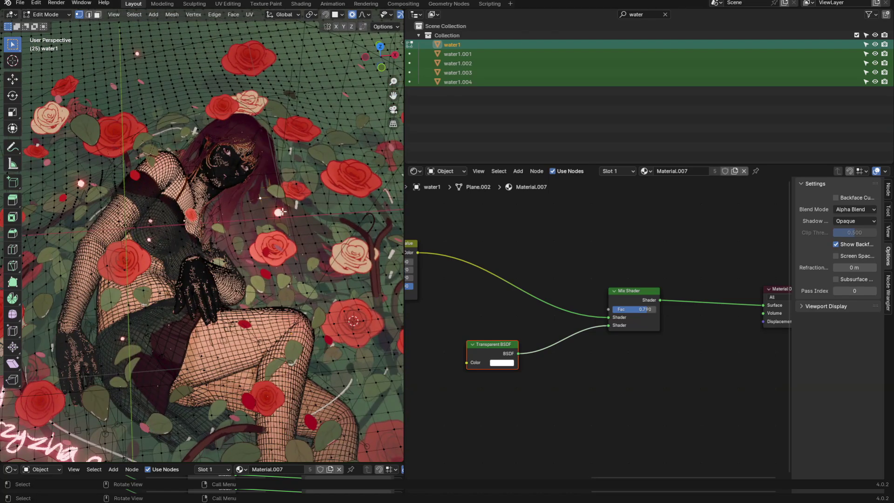
- Select the patch of water1's mesh beside the character's hair and inspect its shape from several angles
left_click_drag(225, 255, 301, 202)
middle_click_drag(304, 216, 227, 280)
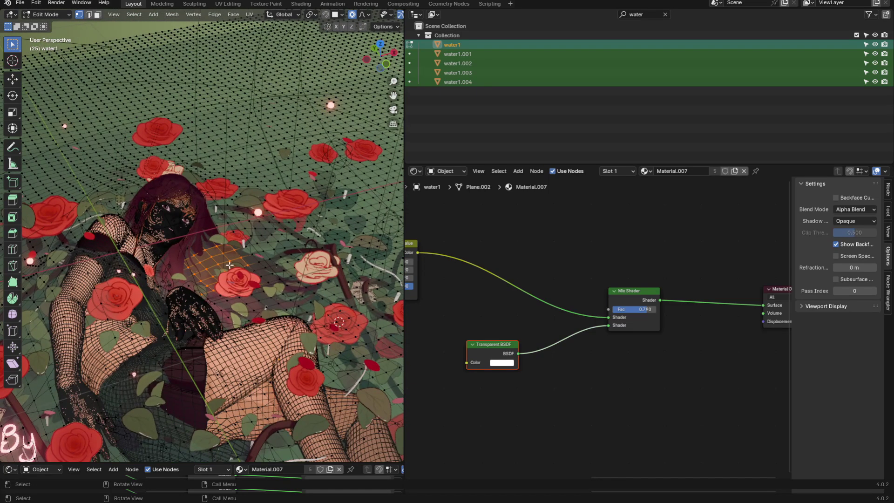
key("shift+alt+z")
middle_click_drag(216, 250, 297, 237)
key("shift+alt+z")
middle_click_drag(234, 279, 317, 188)
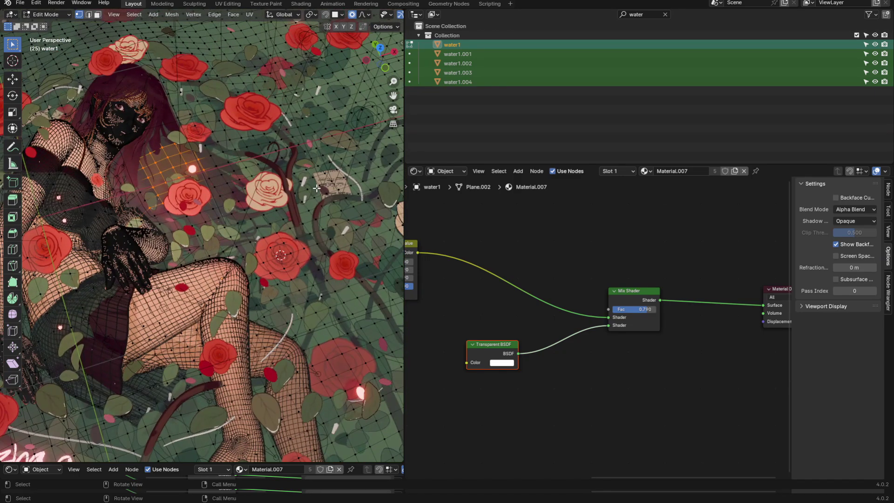
- Raise the water1 surface near the character's knee along Z, using smooth proportional editing with a radius of about 1.22 m
left_click(317, 241)
key("g")
key("z")
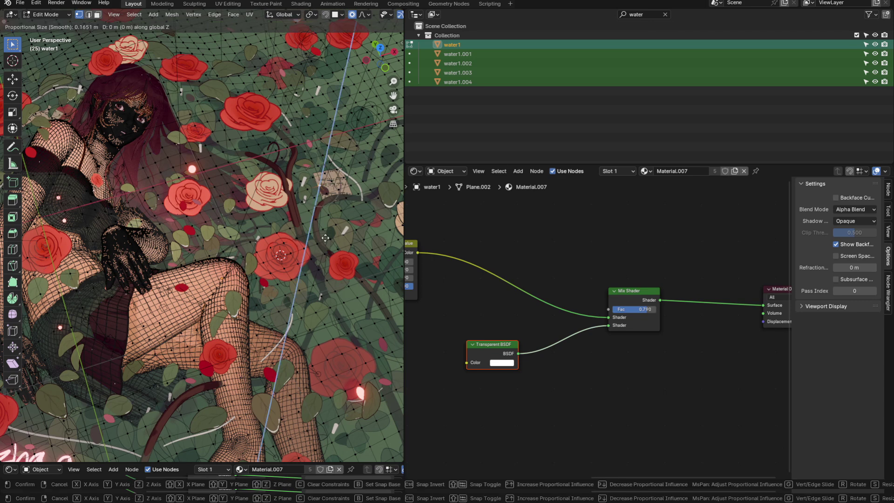
scroll(325, 237, "down", 14)
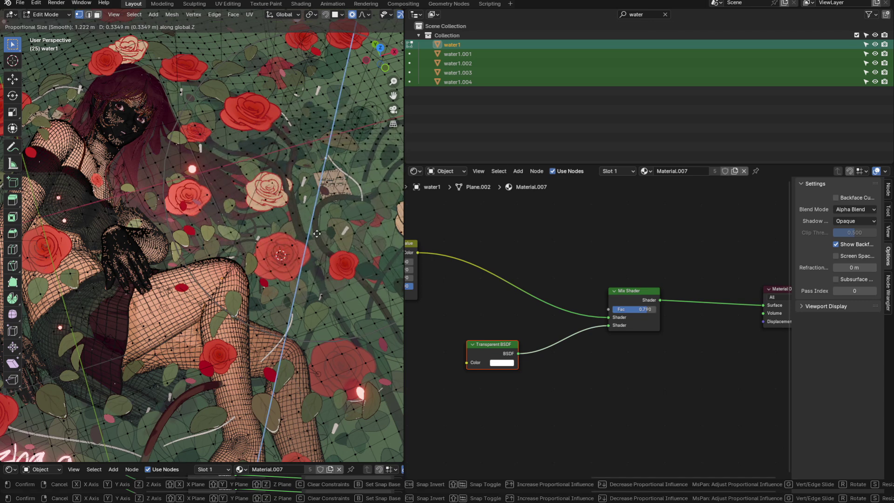
left_click(337, 129)
middle_click_drag(295, 204, 305, 203, "shift")
key("Tab")
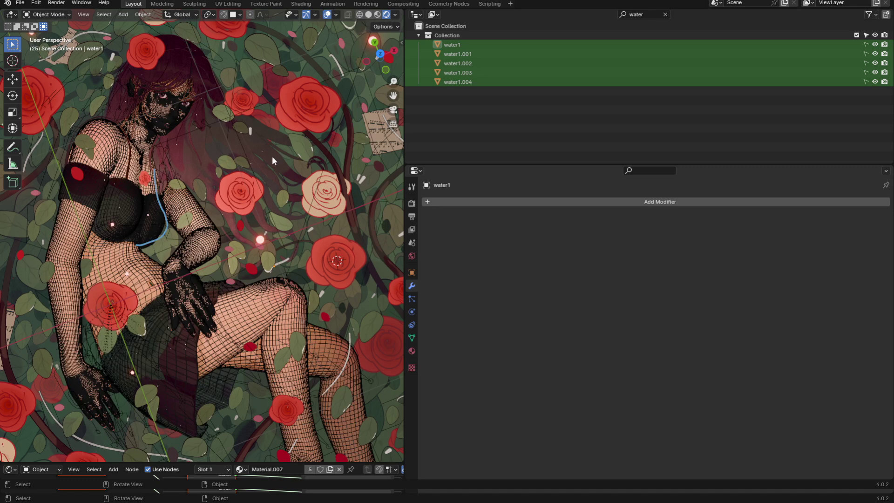
- Examine the control points of the long flowing hair strands and their Solidify settings
left_click(272, 155)
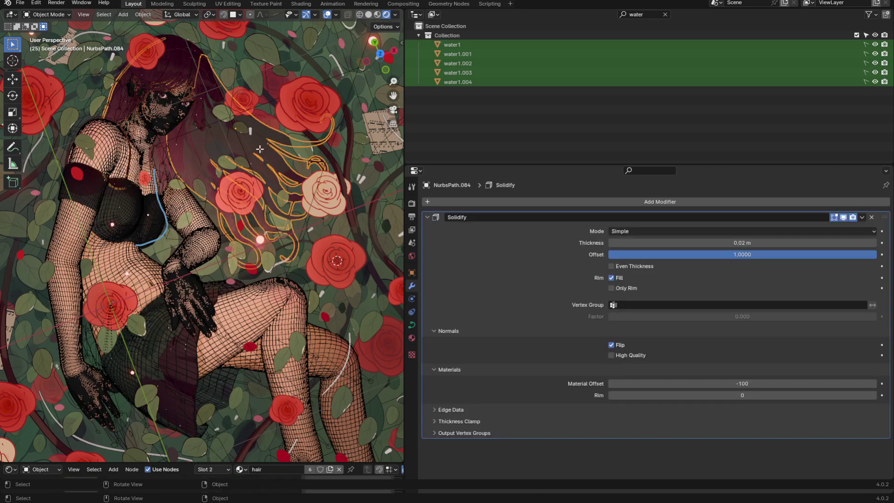
key("Tab")
left_click_drag(334, 90, 150, 247)
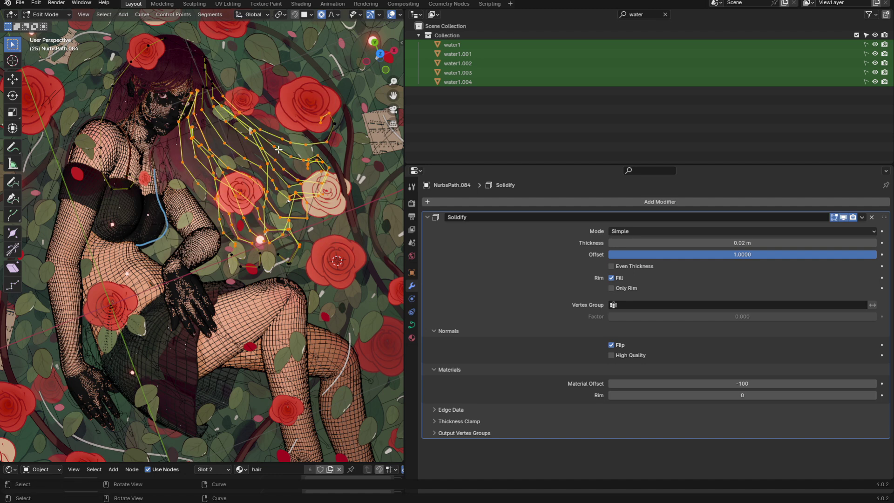
key("Tab")
scroll(223, 132, "up", 1)
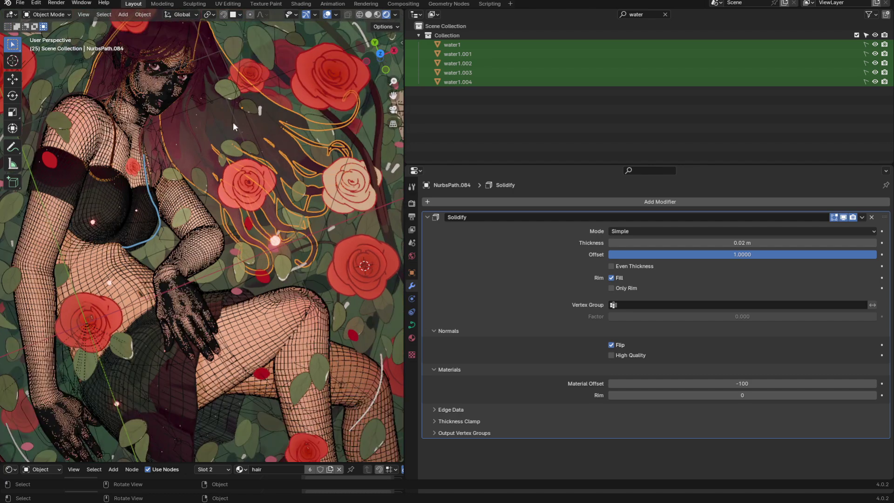
scroll(241, 110, "down", 2)
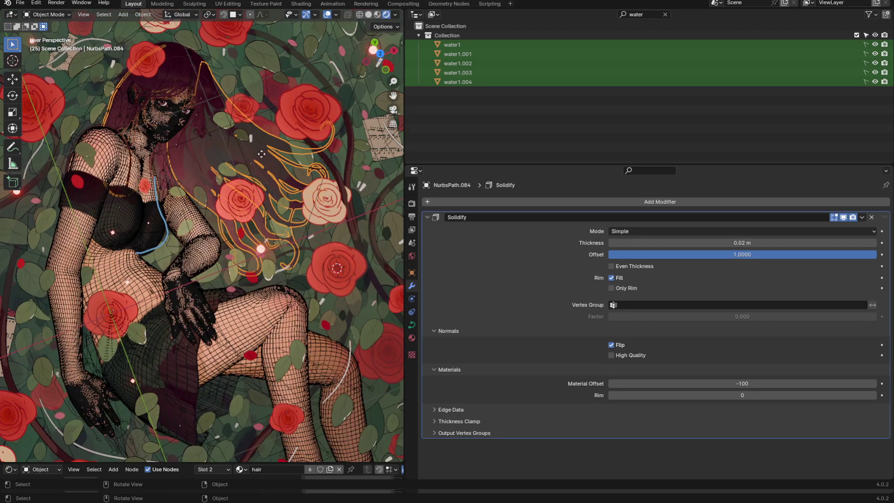
- Try moving the long hair strands to different positions in the water with the viewport overlays hidden
key("g")
right_click(333, 155)
left_click(327, 14)
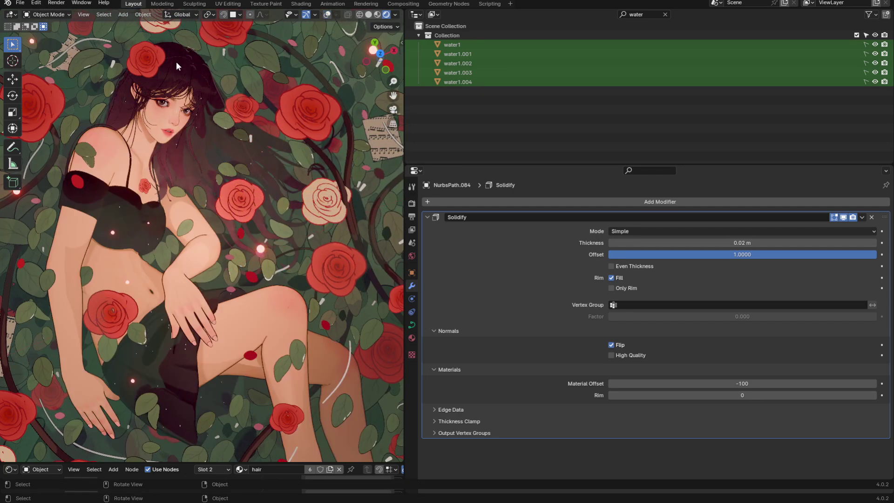
key("g")
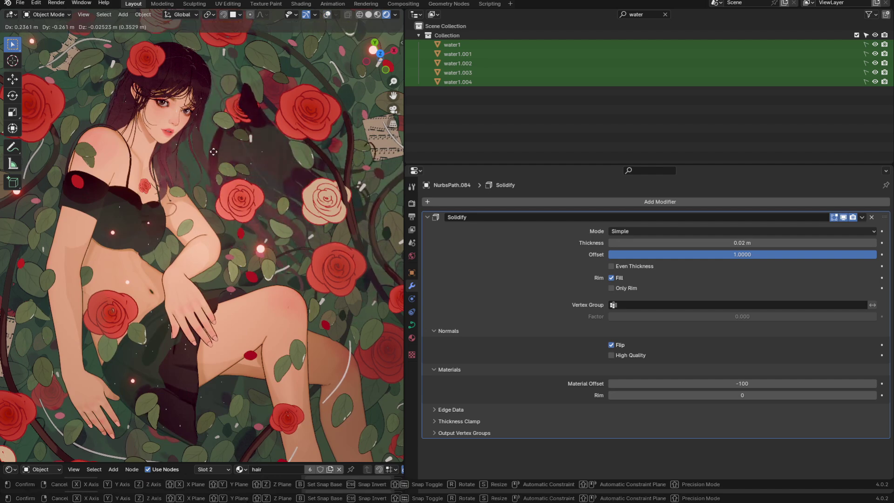
left_click(261, 115)
key("g")
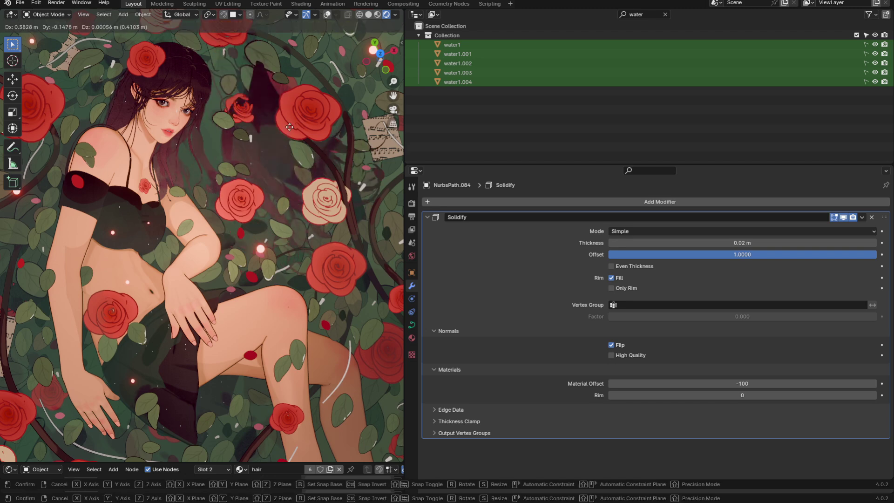
left_click(266, 148)
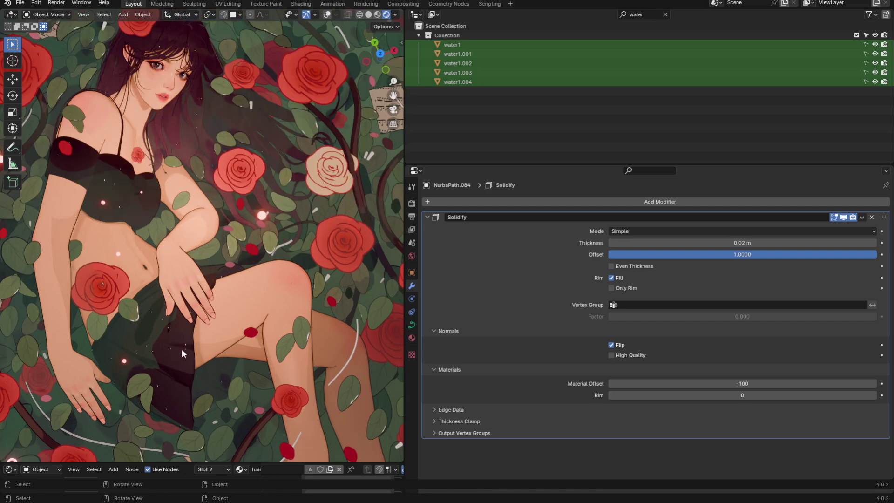
- Show the overlays again and select a wide band of faces around the body mesh's front leg just below the knee
left_click(181, 348)
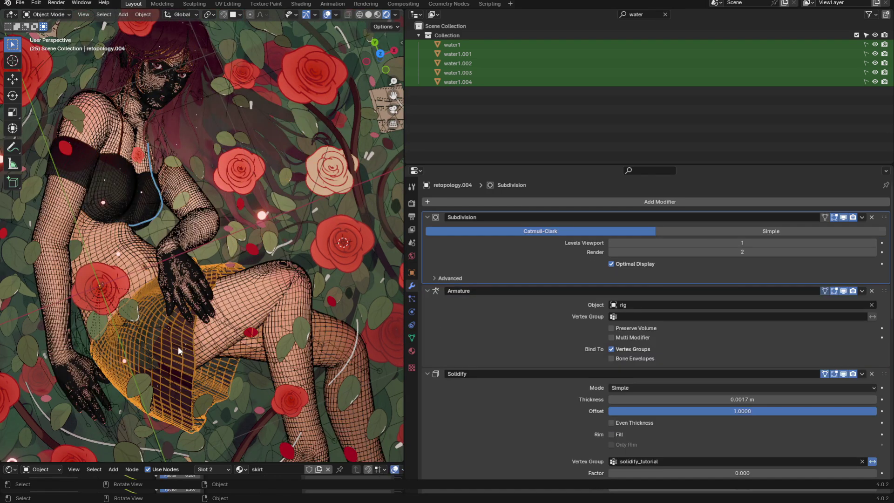
key("shift+alt+z")
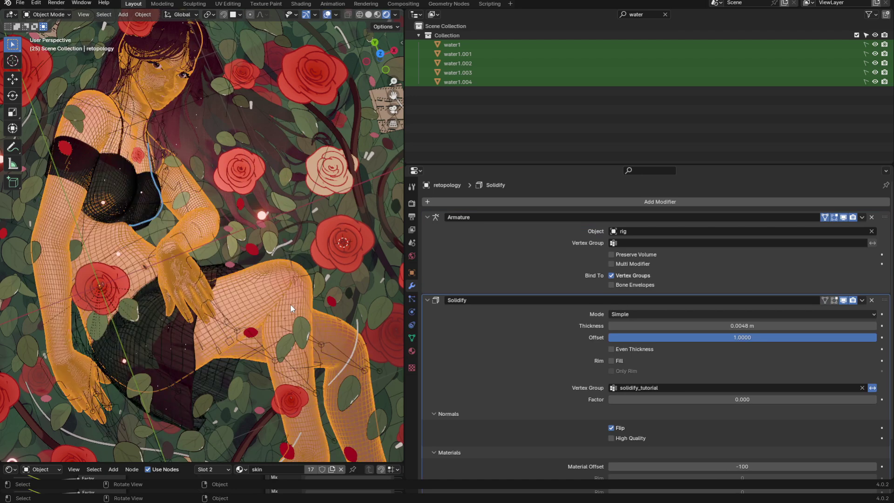
key("Tab")
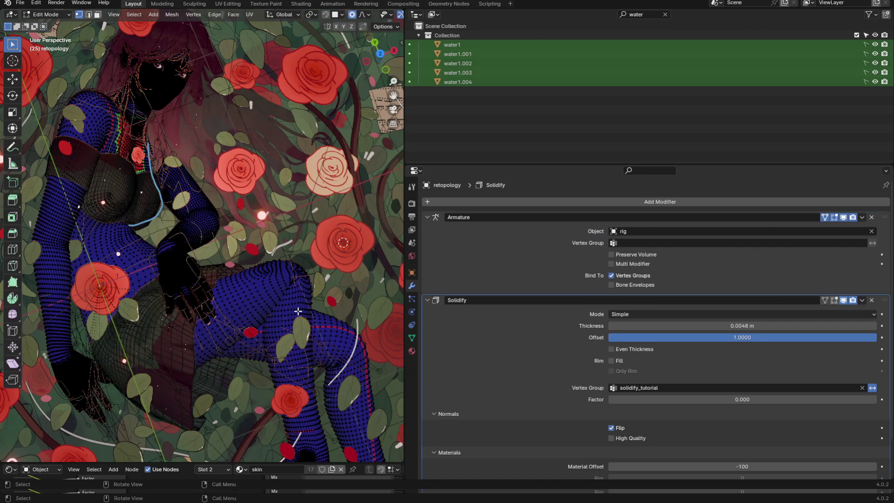
key("3")
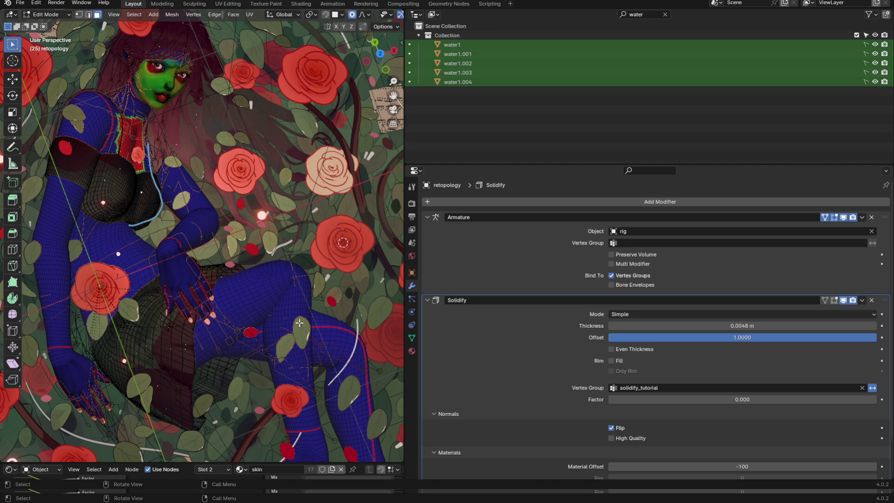
left_click(303, 346, "alt")
key("ctrl+KP_Add")
key("ctrl+KP_Add")
key("ctrl+KP_Add")
key("ctrl+KP_Add")
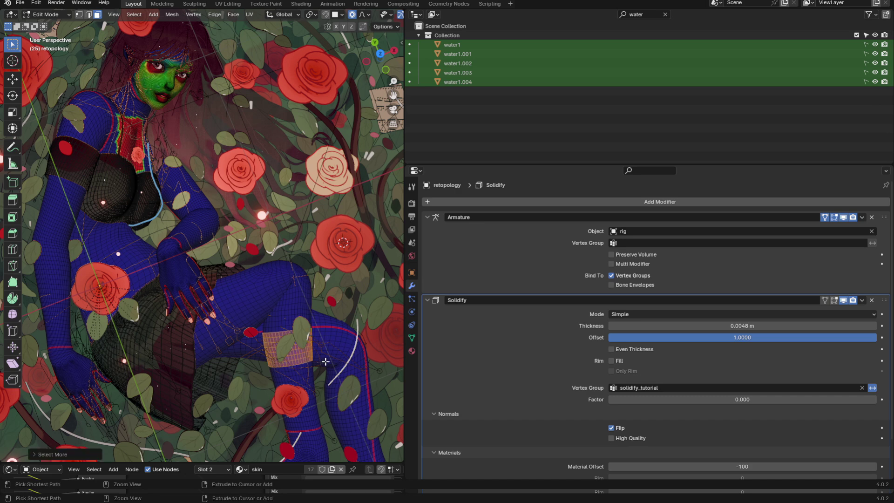
key("ctrl+KP_Add")
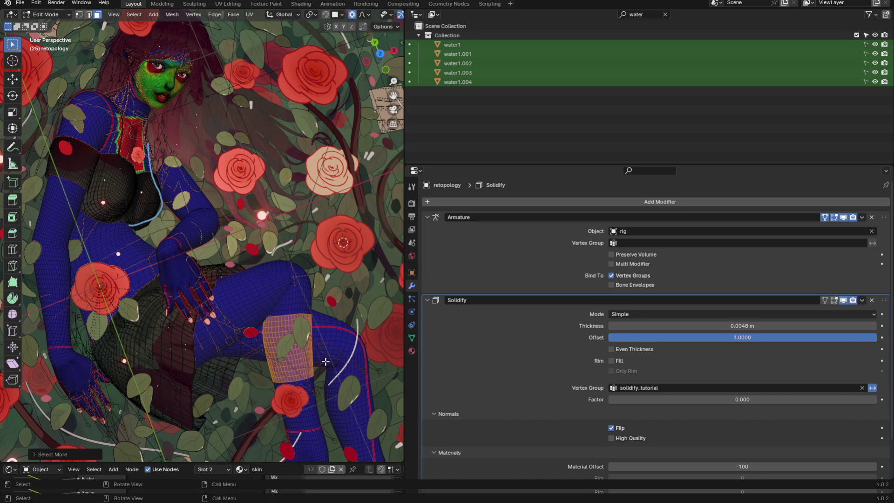
- Duplicate the selected leg band in place and separate the copy into its own object
key("g")
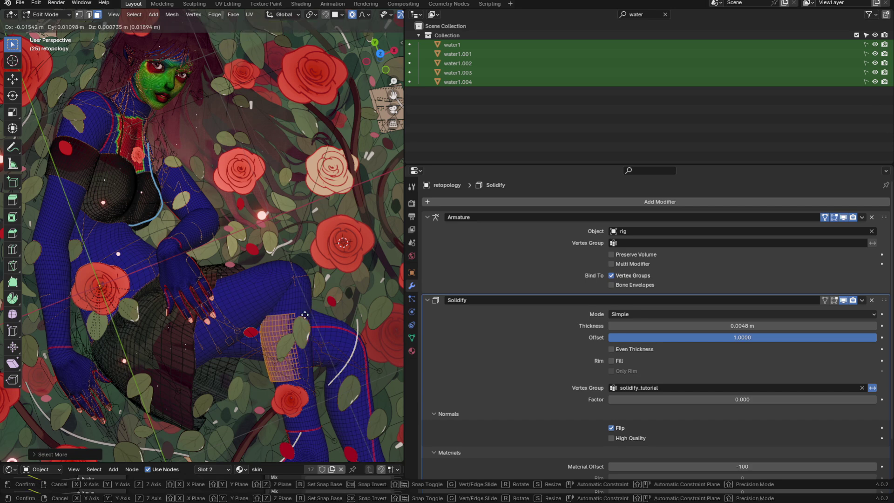
left_click(310, 304)
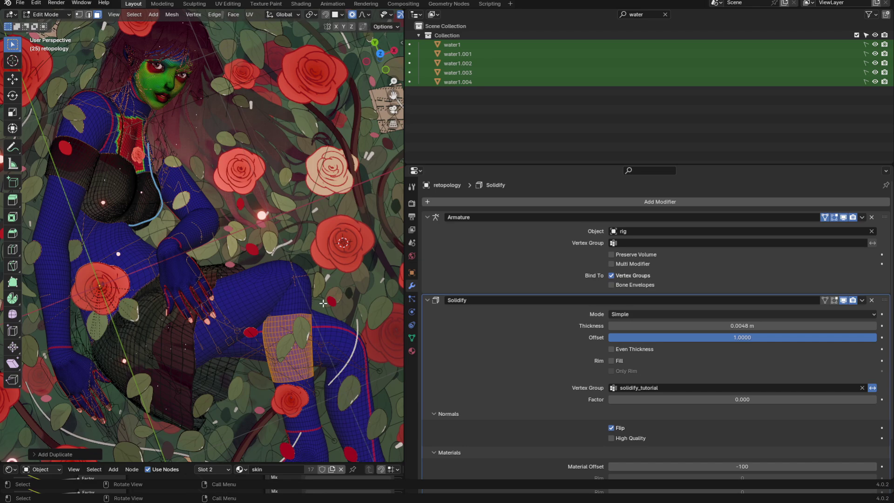
key("p")
left_click(314, 303)
key("Tab")
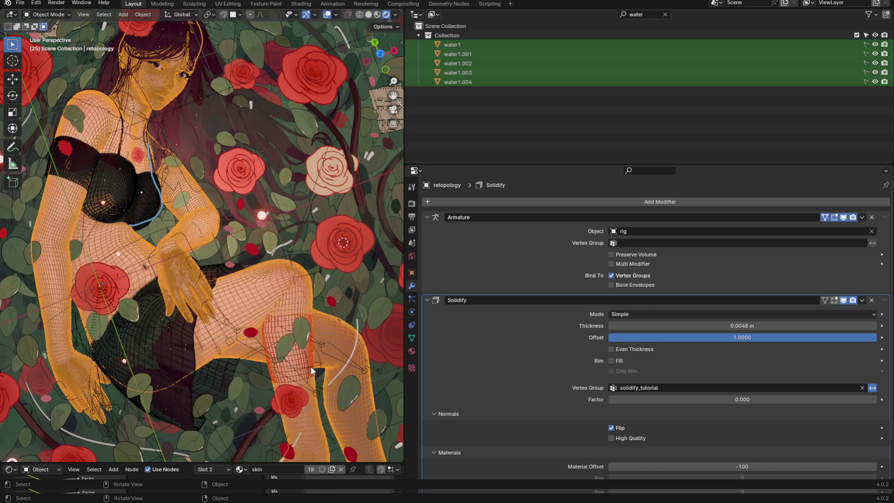
- Fatten all faces of the separated leg band outward by about 0.007 m
left_click(311, 370)
left_click(309, 352)
key("Tab")
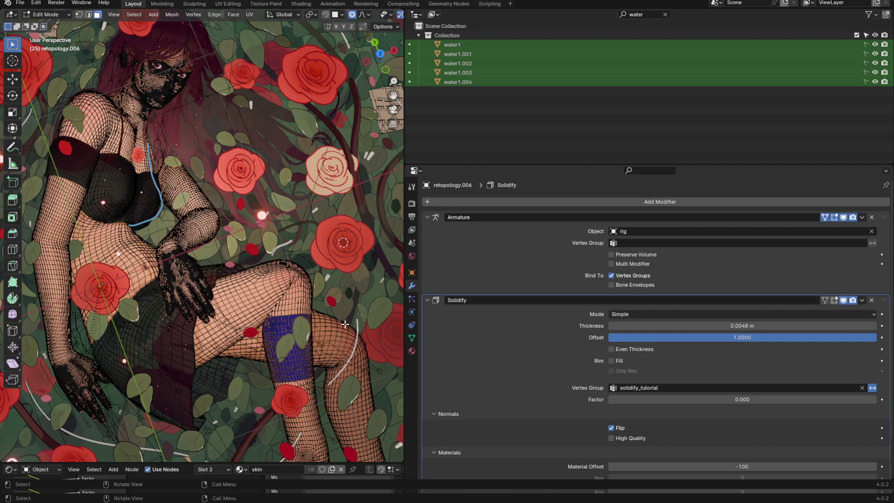
key("a")
key("alt+s")
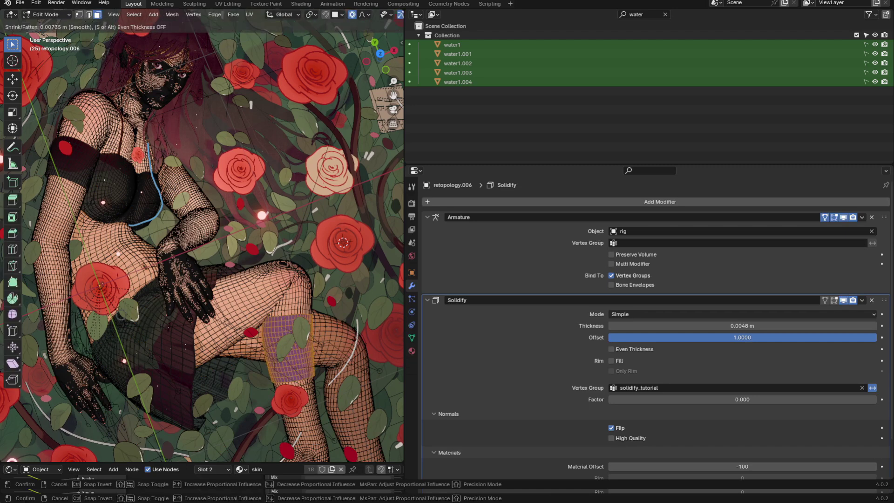
left_click(355, 334)
key("Tab")
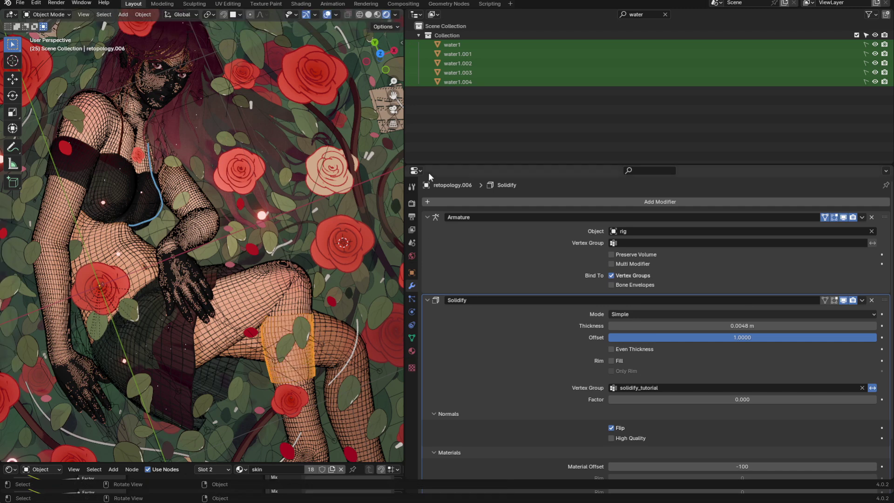
- Replace the leg band's skin material in slot 2 with a new default material in the Shader Editor
left_click(415, 171)
left_click(442, 269)
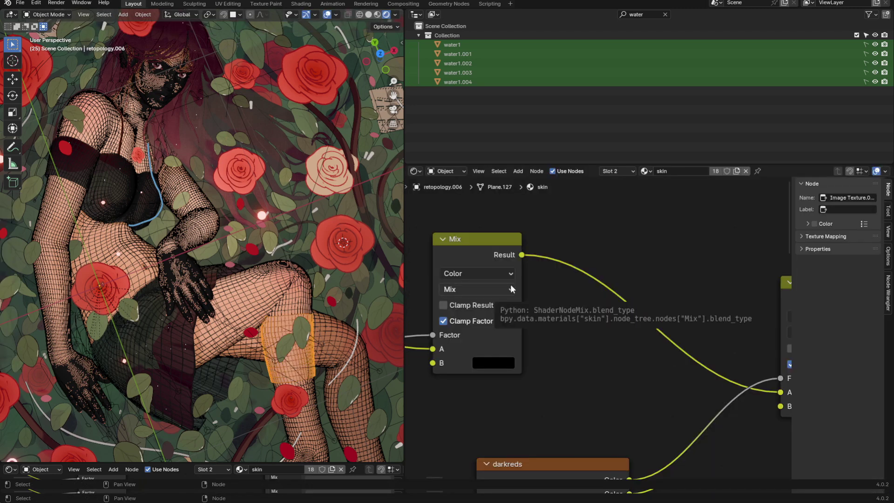
key("Home")
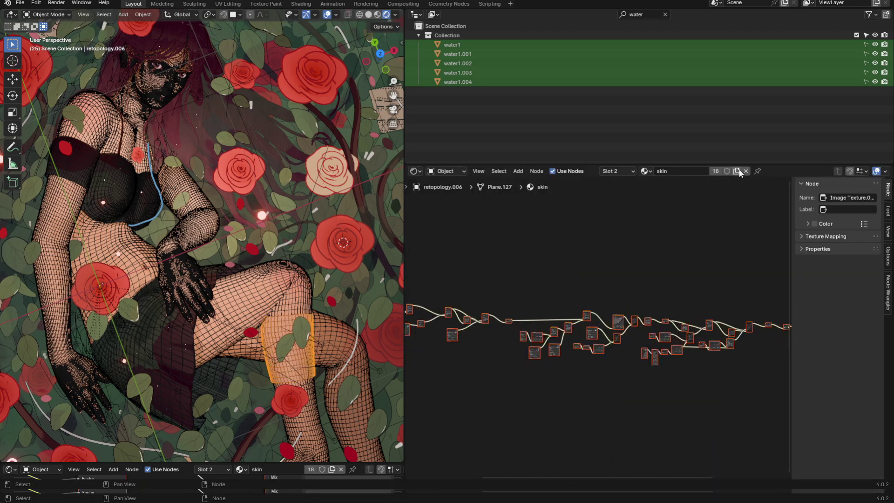
left_click(745, 171)
left_click(659, 171)
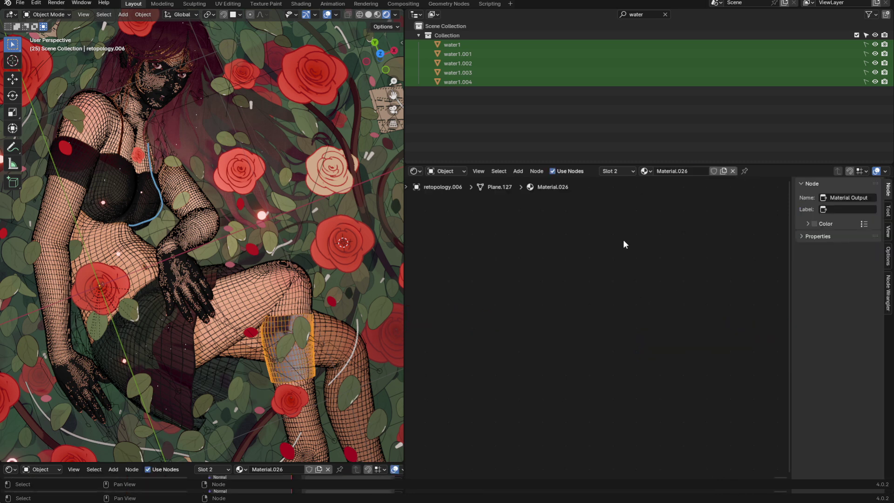
key("Home")
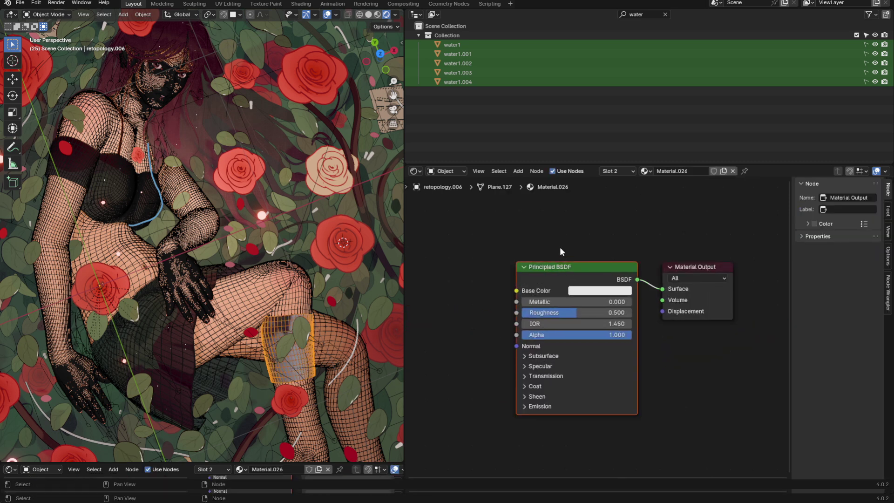
- Replace the leg band's Principled BSDF with a near-black RGB node connected to the Material Output surface
key("x")
key("shift+a")
type("rgb")
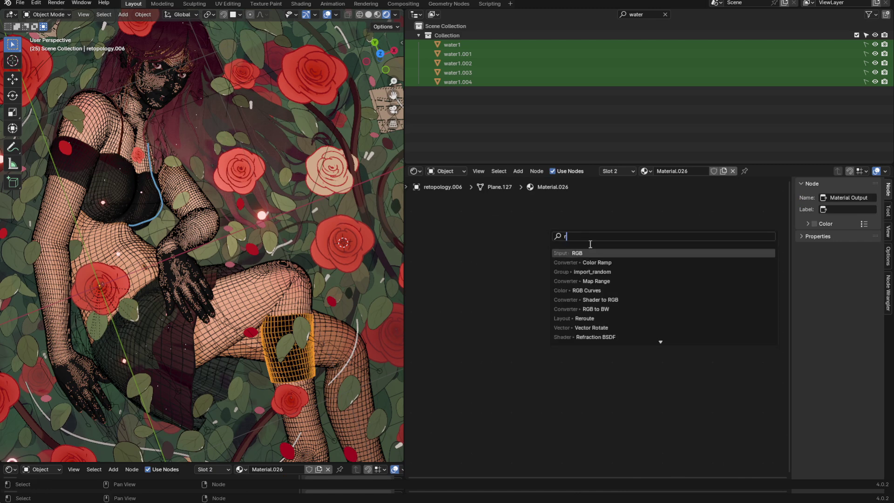
key("Return")
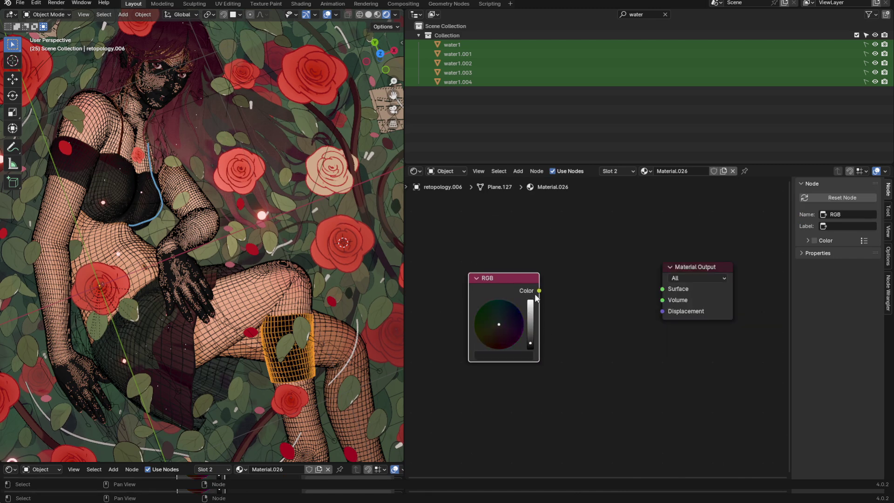
left_click_drag(539, 290, 665, 288)
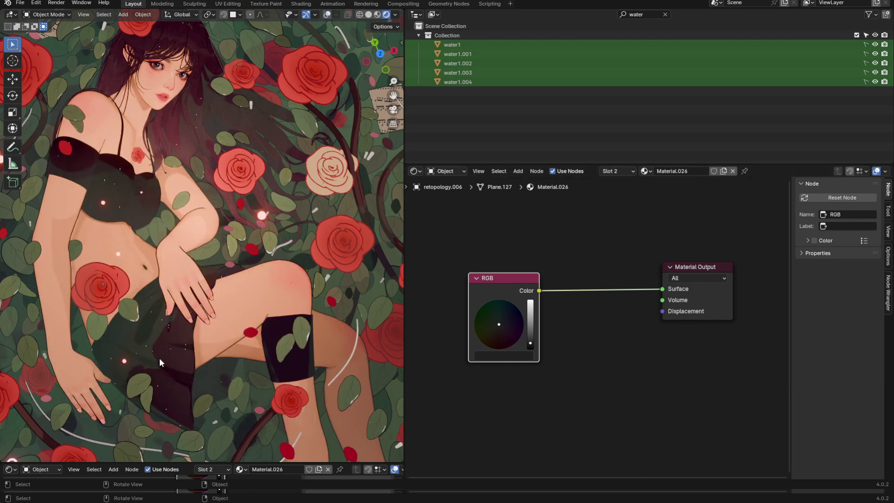
- Select the skirt and view the character without overlays to compare the skirt with the dark leg band
key("shift+alt+z")
left_click(176, 370)
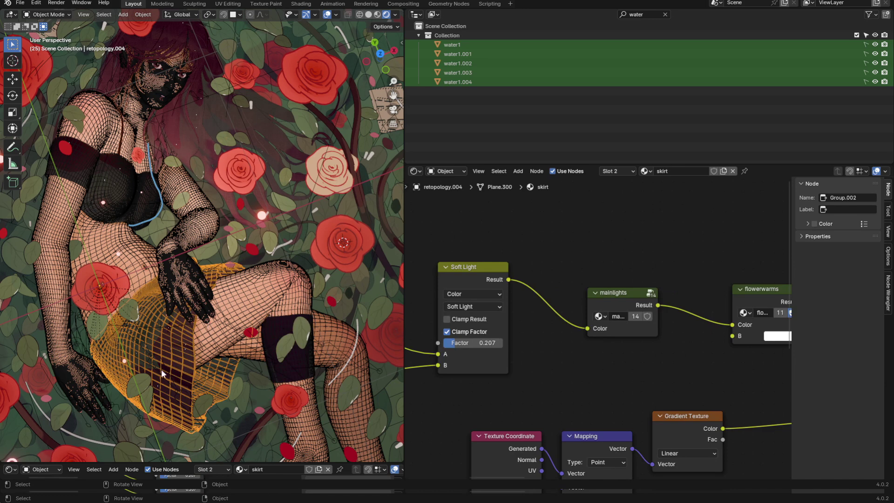
key("shift+alt+z")
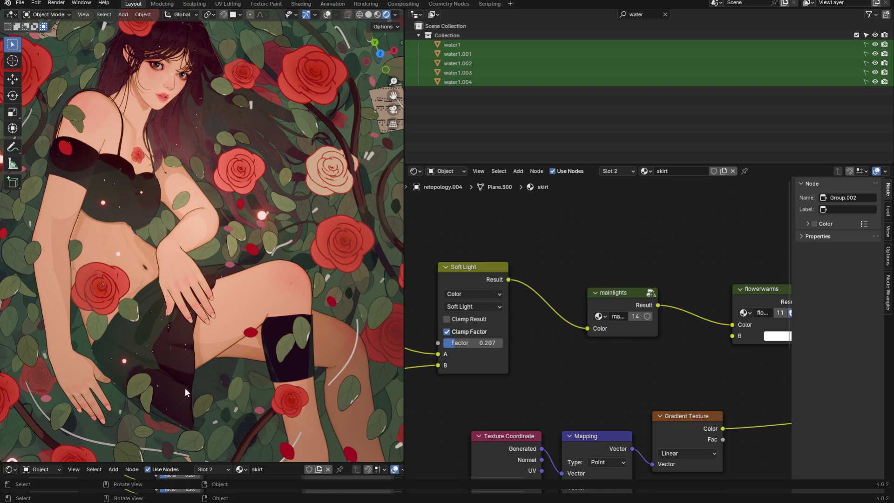
- Move a vertex on the leg band's upper edge with an enlarged proportional editing radius to reshape the band
key("shift+alt+z")
left_click(275, 320)
key("Tab")
key("1")
key("shift+alt+z")
key("g")
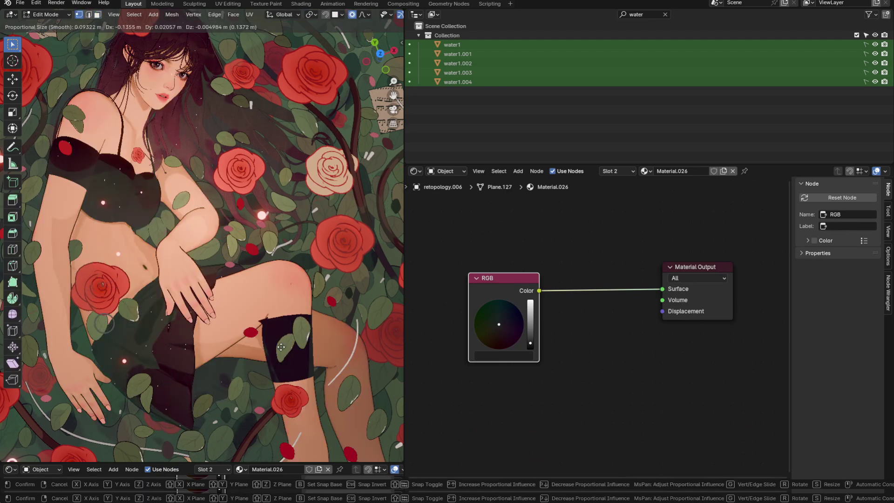
scroll(281, 346, "down", 13)
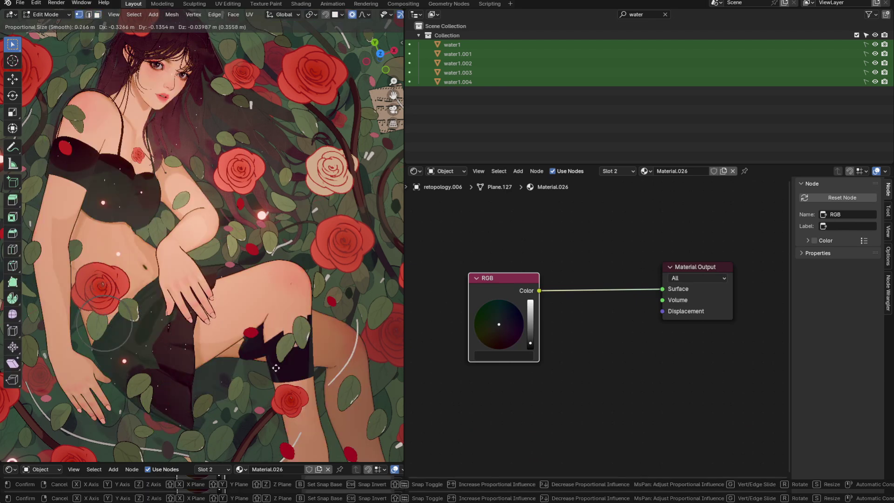
left_click(308, 291)
key("Tab")
key("shift+alt+z")
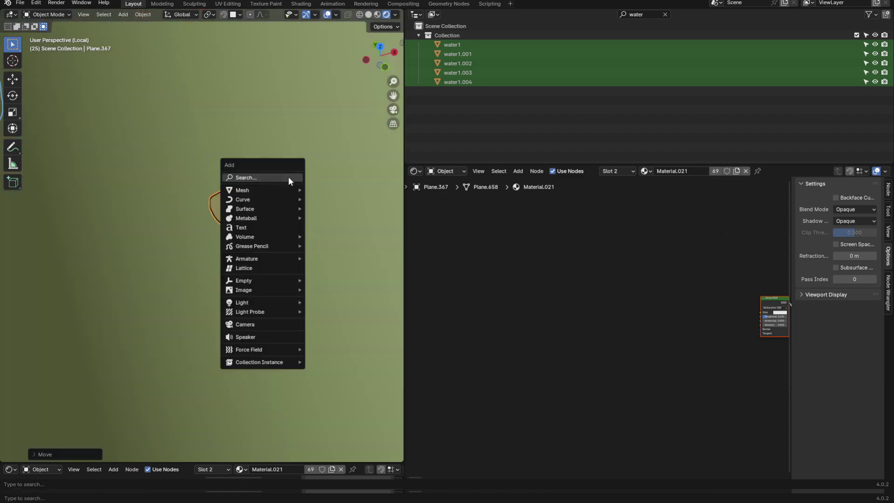
- Add a mesh plane, place it beside the existing small leaf and resize it
mouse_move(278, 194)
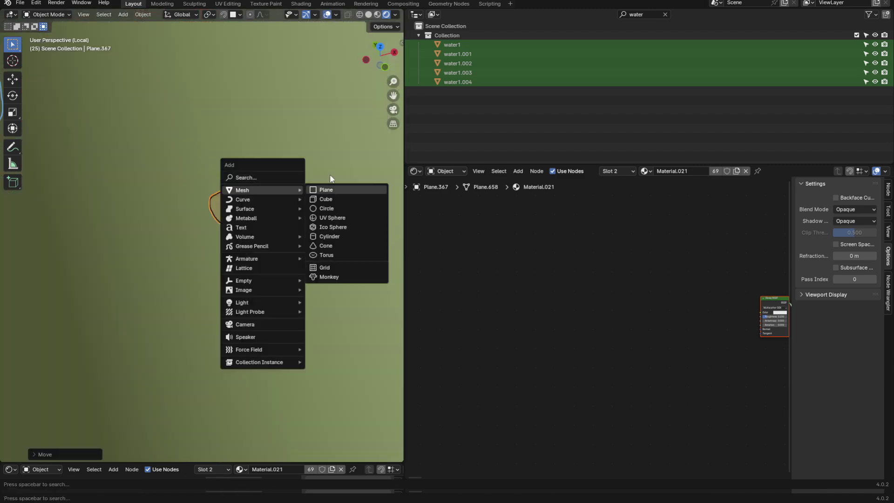
left_click(345, 190)
key("g")
left_click(210, 196)
key("s")
left_click(187, 217)
- Give the new plane a level 2 Subdivision Surface modifier
middle_click_drag(208, 212, 279, 206, "shift")
key("Tab")
key("Tab")
key("ctrl+2")
- Show the plane's modifier properties and apply the Subdivision modifier to its mesh
left_click(414, 171)
left_click(706, 206)
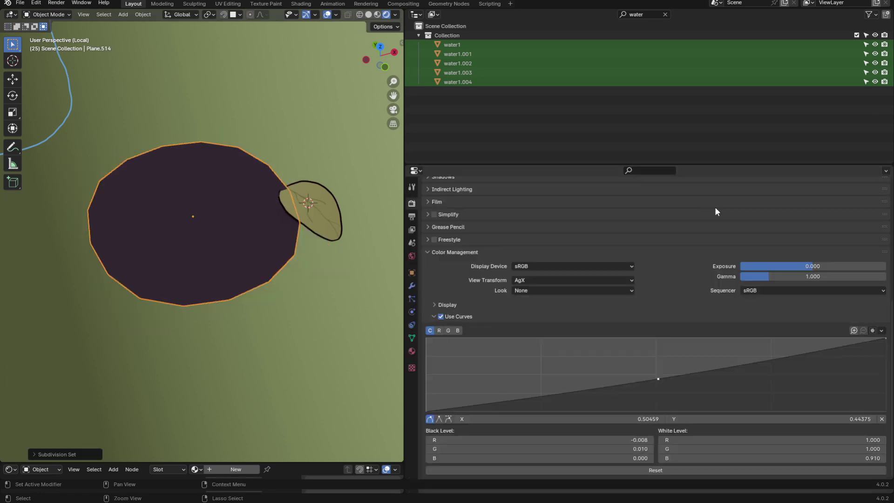
scroll(512, 288, "up", 10)
left_click(412, 285)
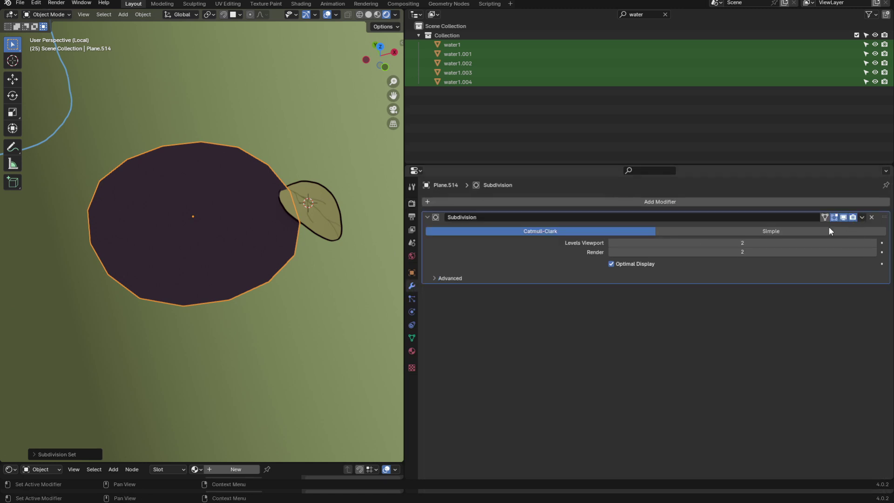
key("Tab")
middle_click_drag(295, 260, 295, 222)
key("Tab")
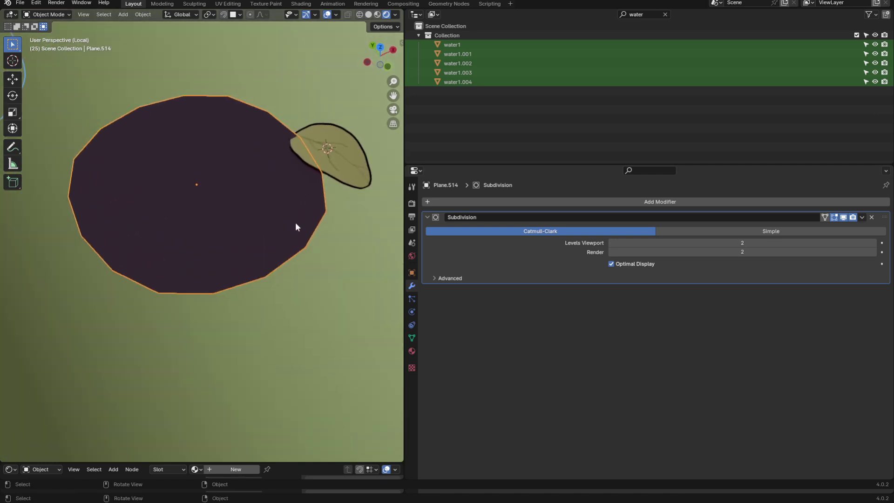
key("Tab")
key("Tab")
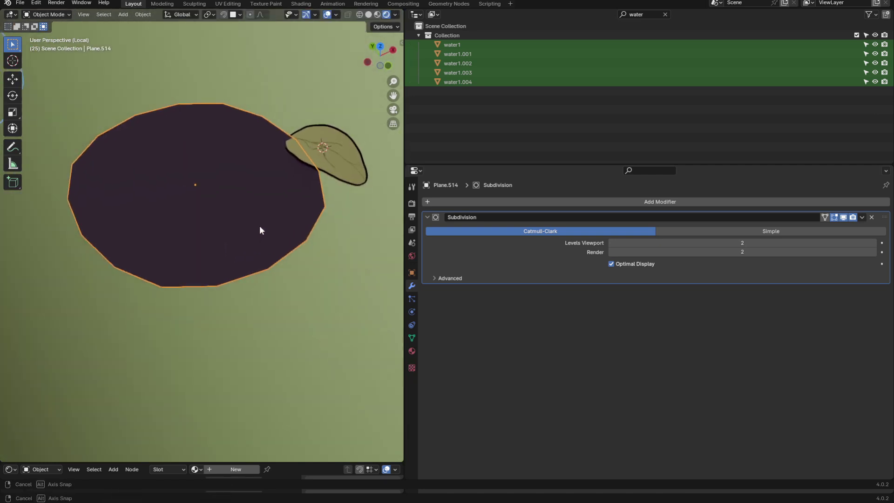
key("ctrl+a")
- Stretch the round mesh into a leaf by moving its opposite end vertices outward along Y with proportional editing, the upper one about 0.16 m
key("Tab")
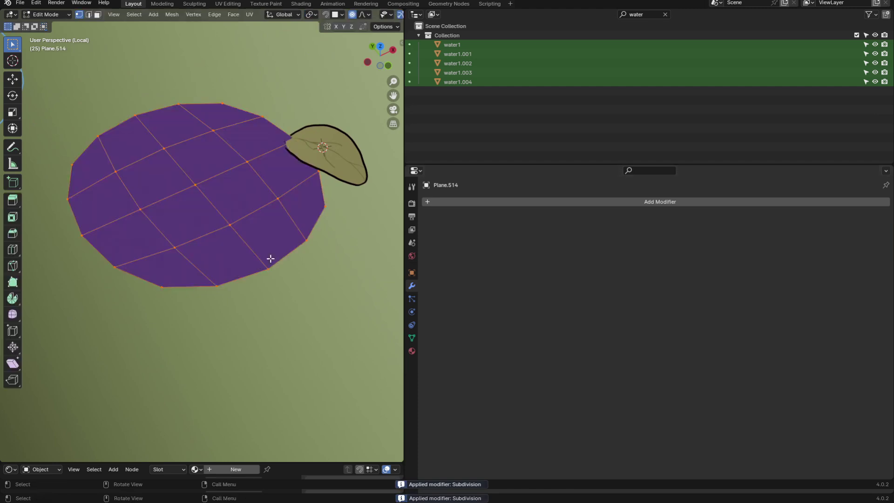
middle_click_drag(270, 259, 269, 294)
left_click(259, 271)
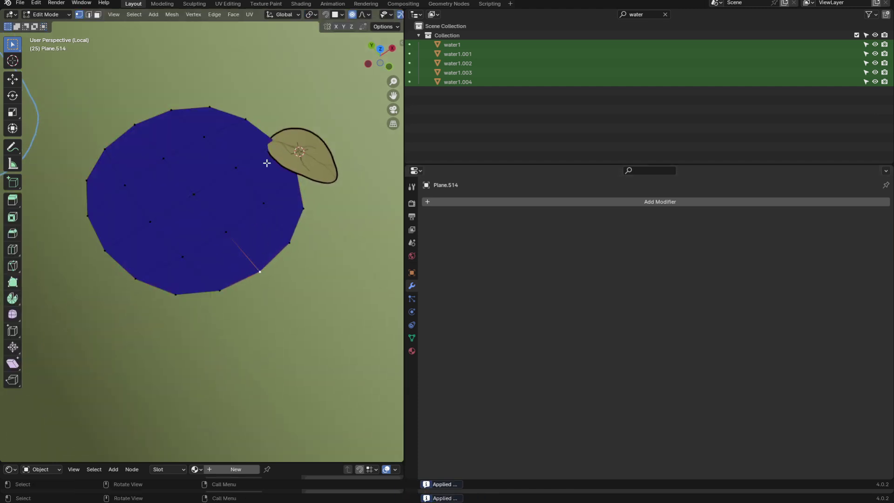
key("g")
key("y")
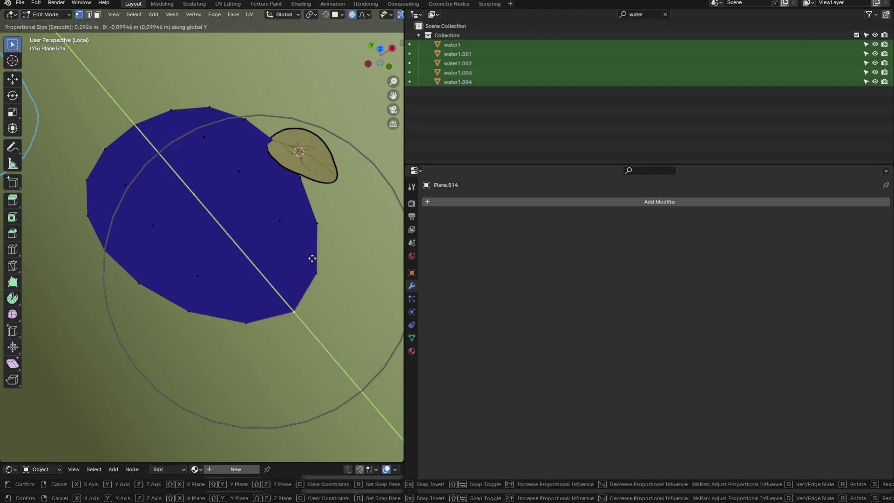
left_click(326, 279)
left_click(136, 128)
key("g")
key("y")
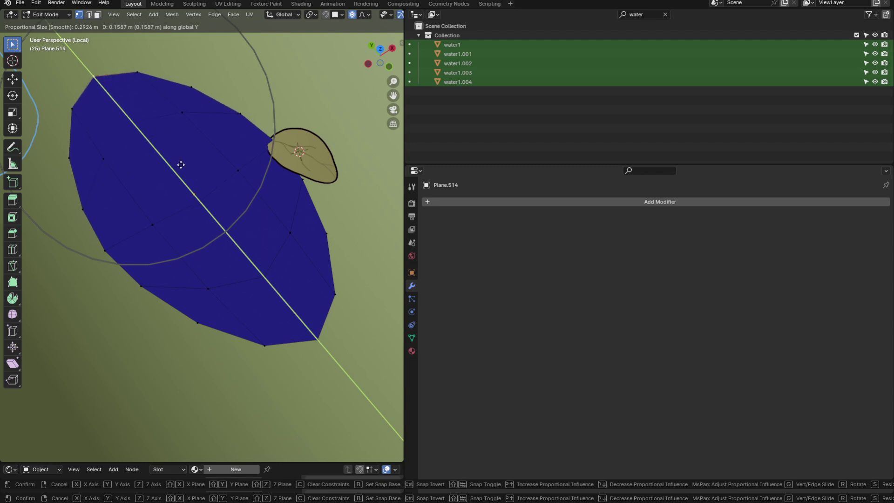
left_click(185, 170)
- Raise the leaf's middle crosswise edge loop along Z with a larger proportional editing radius to arch the leaf
key("2")
left_click(201, 192, "alt")
middle_click_drag(237, 182, 260, 210)
key("g")
key("z")
scroll(289, 152, "up", 3)
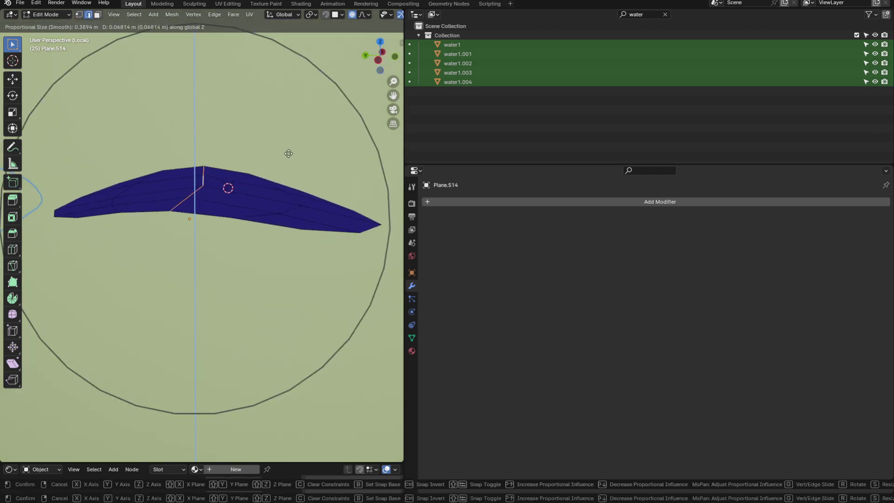
left_click(291, 121)
middle_click_drag(291, 122, 293, 204)
- Smooth the arched leaf with a level 1 Subdivision Surface modifier
key("Tab")
key("Tab")
key("Tab")
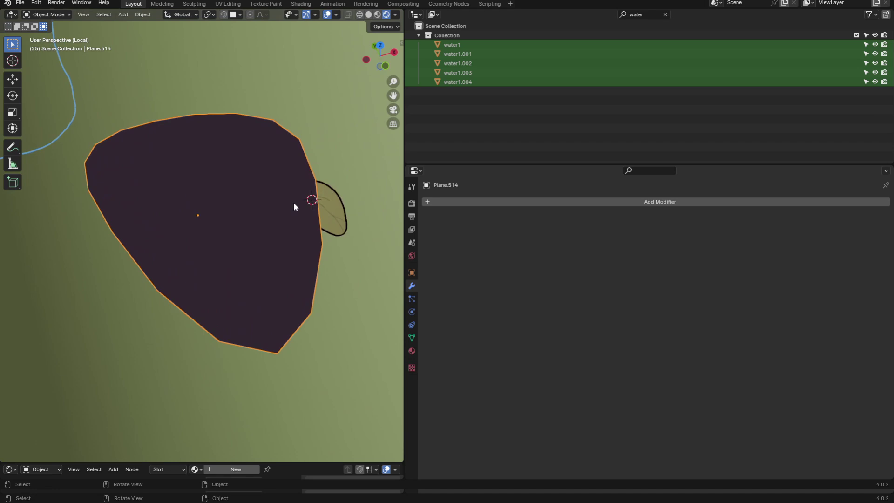
key("ctrl")
key("ctrl+1")
key("Tab")
middle_click_drag(290, 234, 326, 219)
key("Tab")
- Create a new material for the leaf in the Shader Editor and bring its nodes into view
left_click(416, 171)
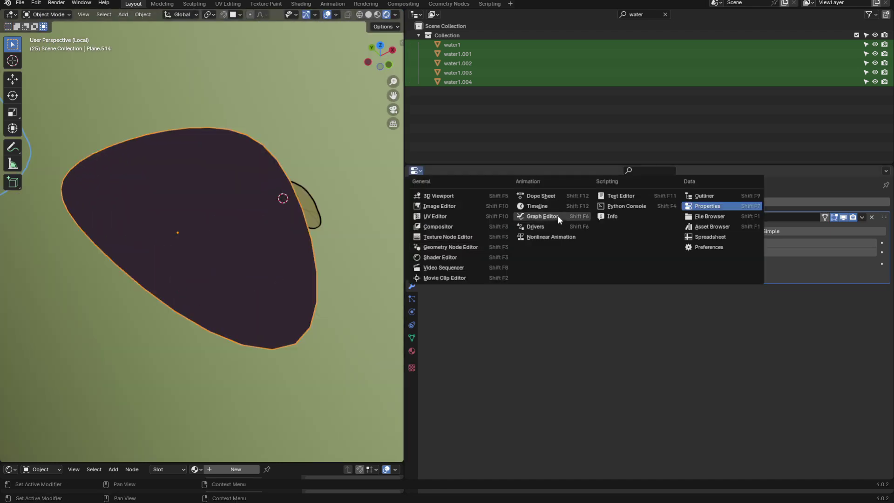
left_click(446, 261)
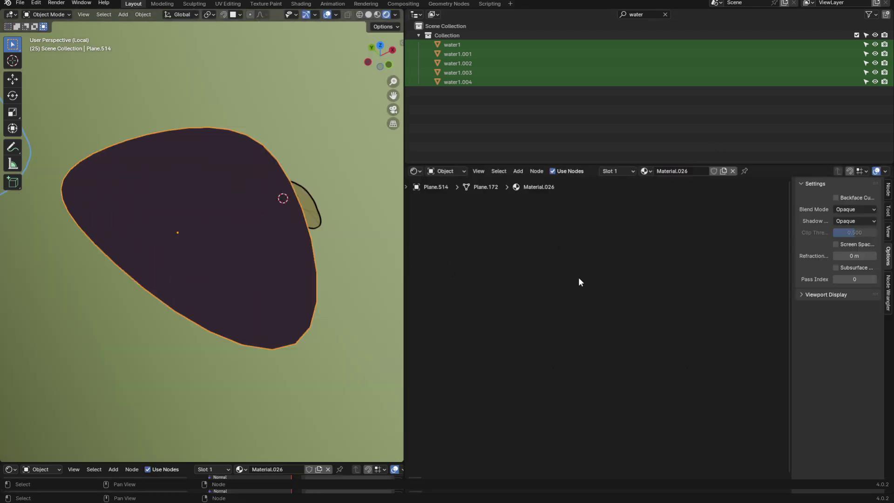
key("Home")
middle_click_drag(579, 278, 738, 272)
scroll(731, 256, "up", 1)
left_click(722, 233)
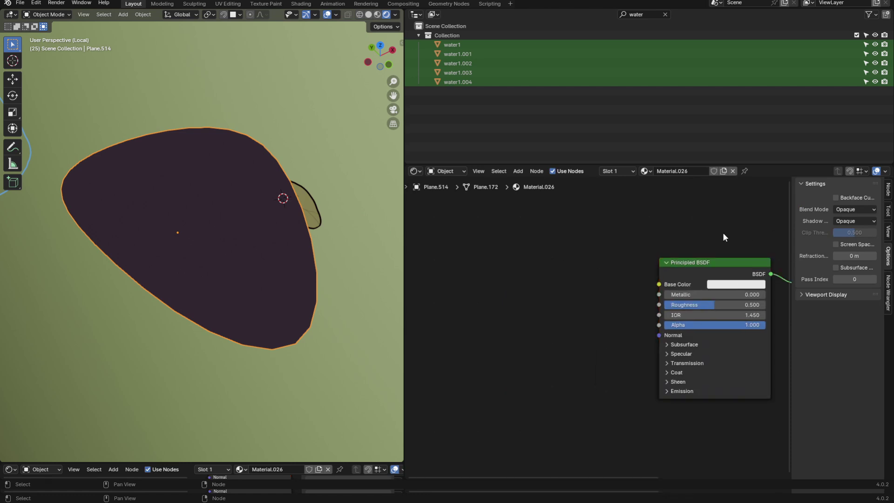
- Delete the leaf material's Principled BSDF and add an RGB node in its place
left_click(667, 262)
key("x")
key("shift+a")
type("rgb")
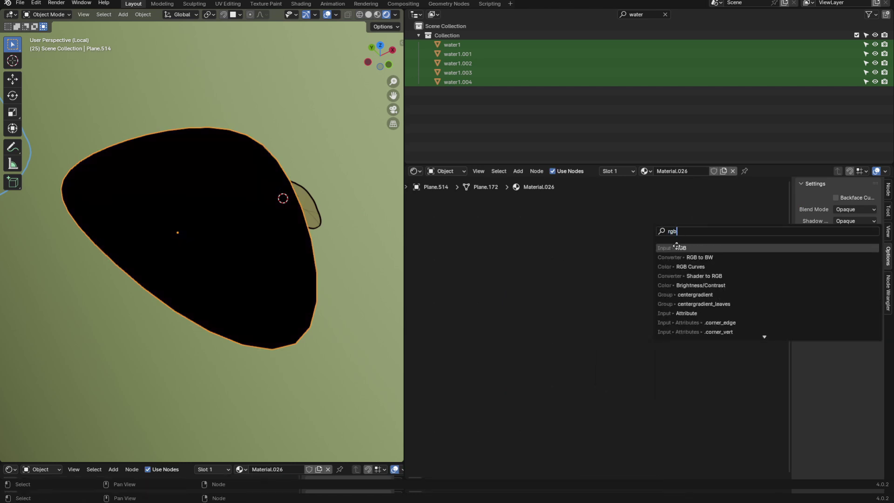
key("Return")
left_click(441, 238)
- Connect the RGB node to the leaf's Material Output and set its color to a muted olive green
left_click(454, 279)
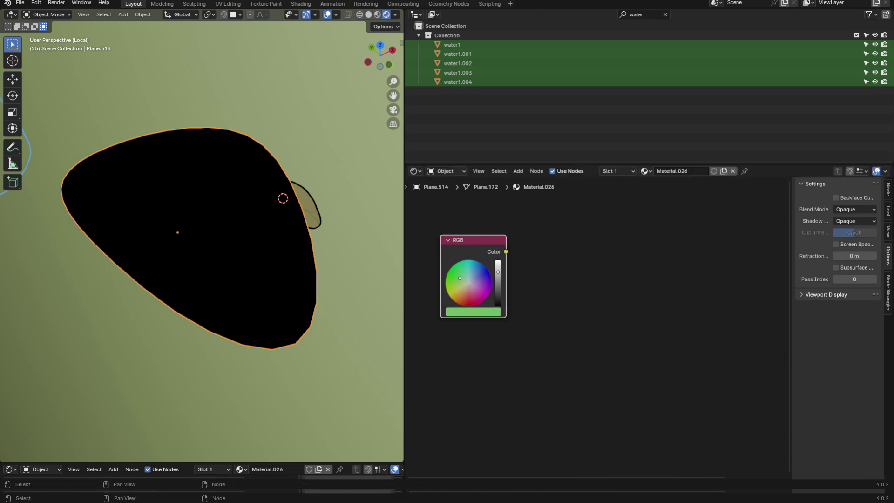
left_click_drag(498, 272, 497, 270)
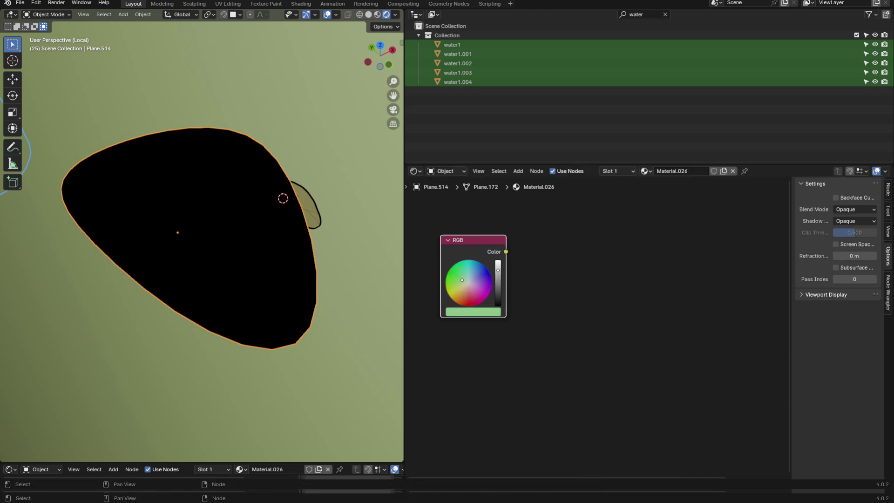
left_click(487, 246, "ctrl+shift")
scroll(595, 285, "down", 2)
scroll(561, 278, "up", 3)
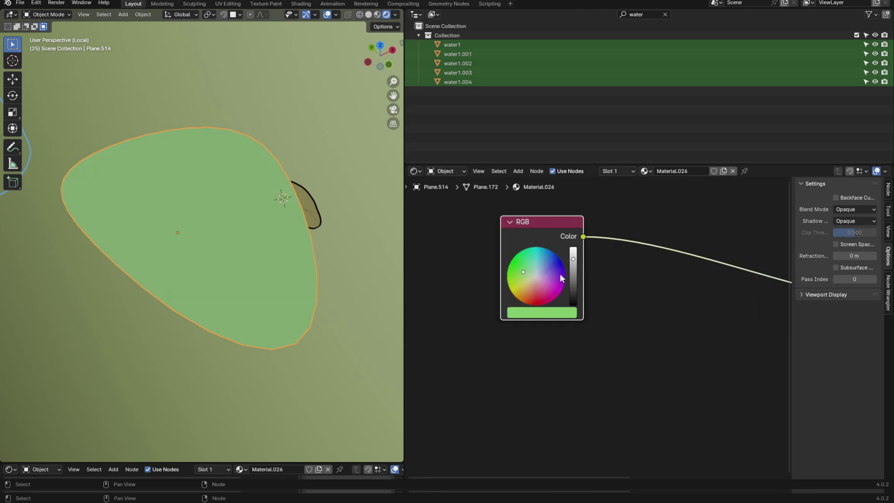
left_click_drag(576, 259, 546, 280)
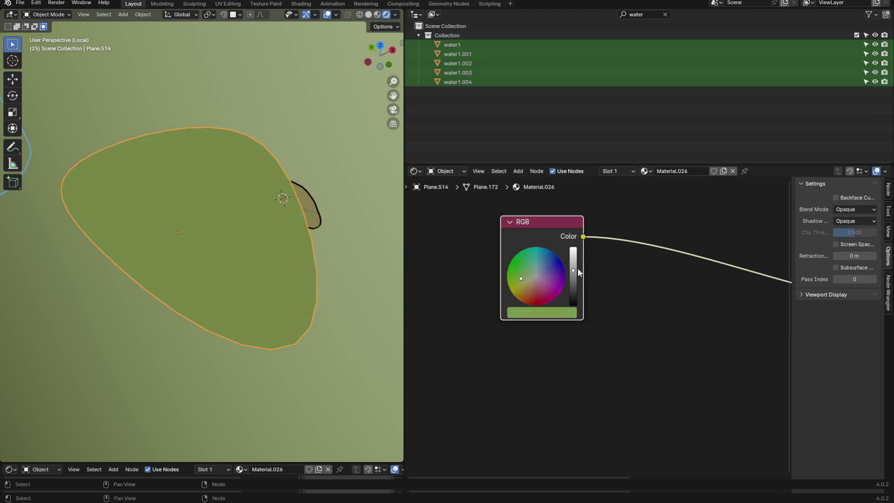
scroll(410, 265, "down", 3)
- Select all faces of the leaf and UV-map them with Project from View in the top orthographic view
middle_click_drag(242, 184, 253, 177)
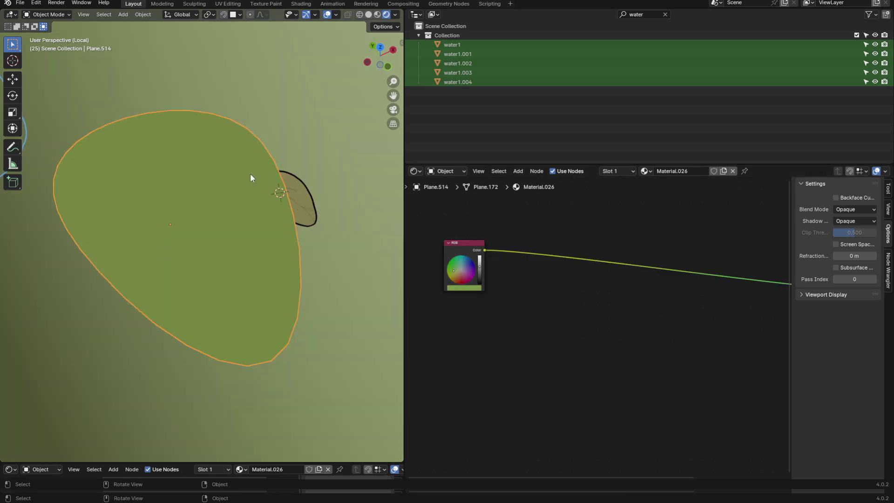
key("Tab")
key("3")
key("a")
scroll(242, 163, "down", 3)
middle_click_drag(242, 166, 265, 194)
scroll(266, 193, "up", 2)
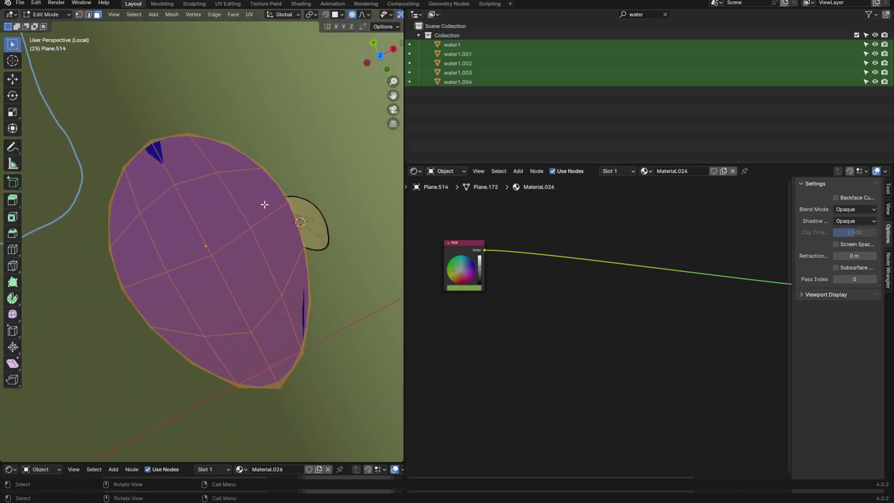
key("KP_7")
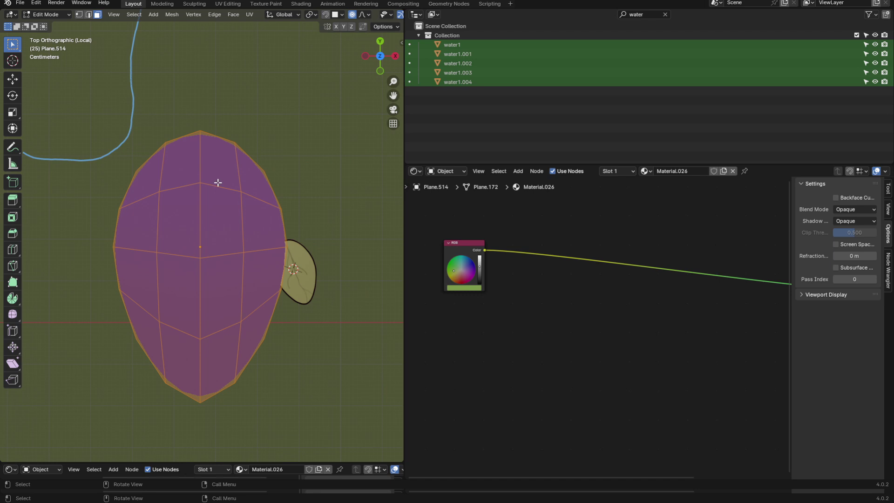
key("u")
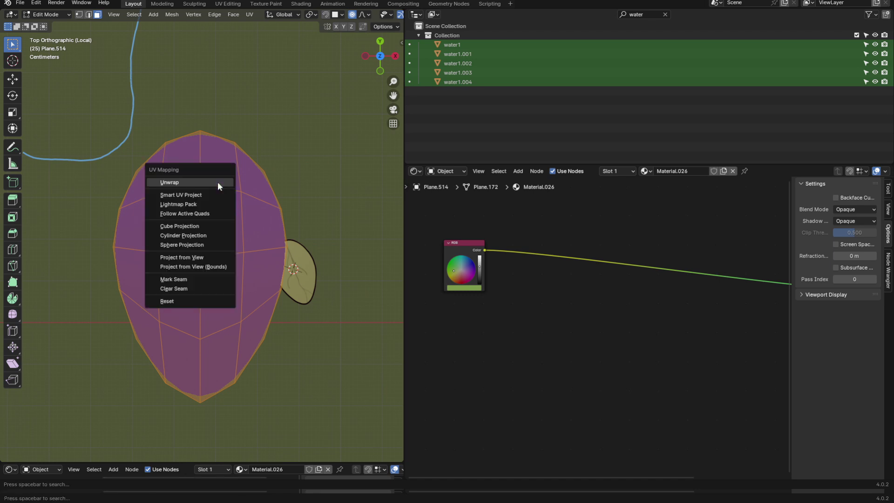
left_click(190, 254)
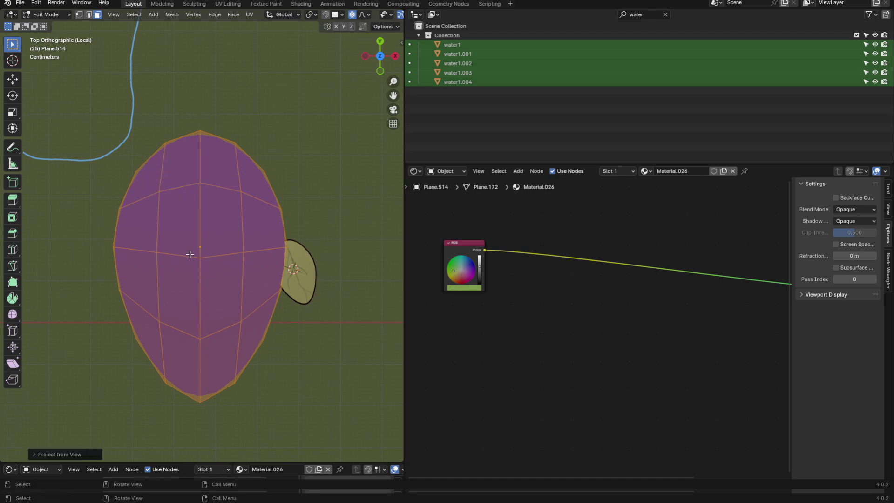
- Scale up the leaf's whole UV layout in the UV Editing workspace and move it to the middle of the UV tile
left_click(228, 3)
scroll(225, 276, "up", 9)
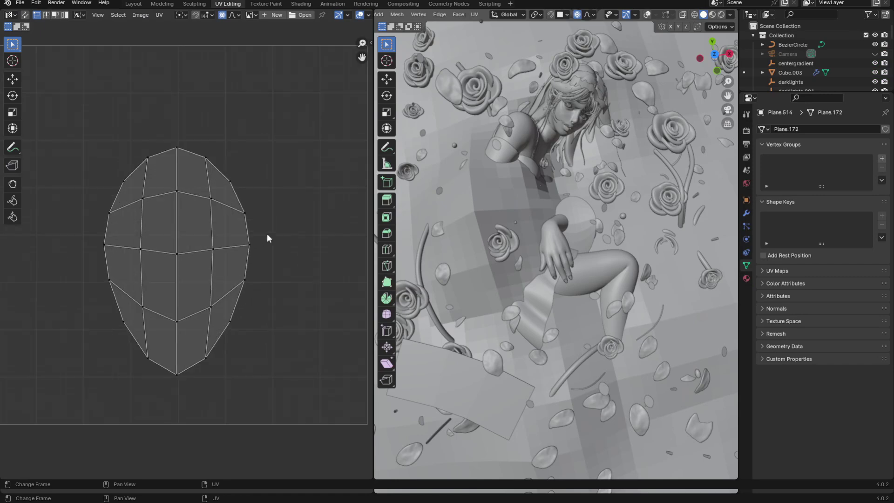
key("a")
key("g")
right_click(245, 188)
key("s")
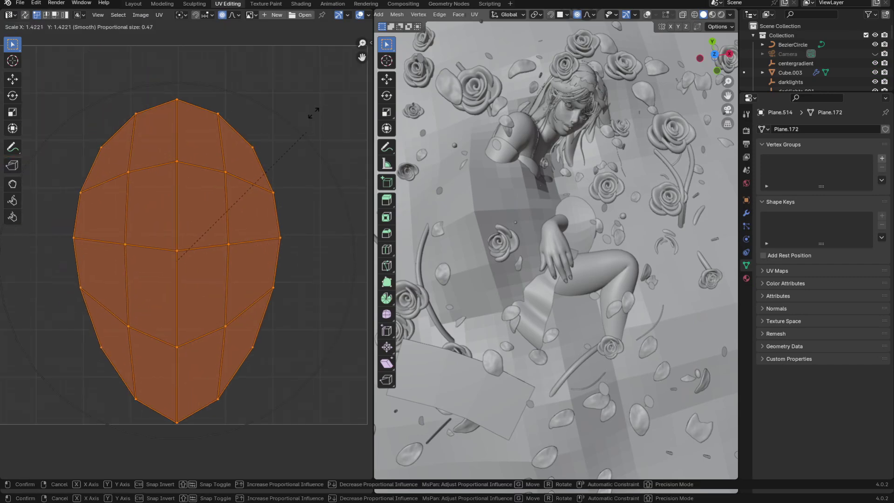
left_click(291, 130)
key("g")
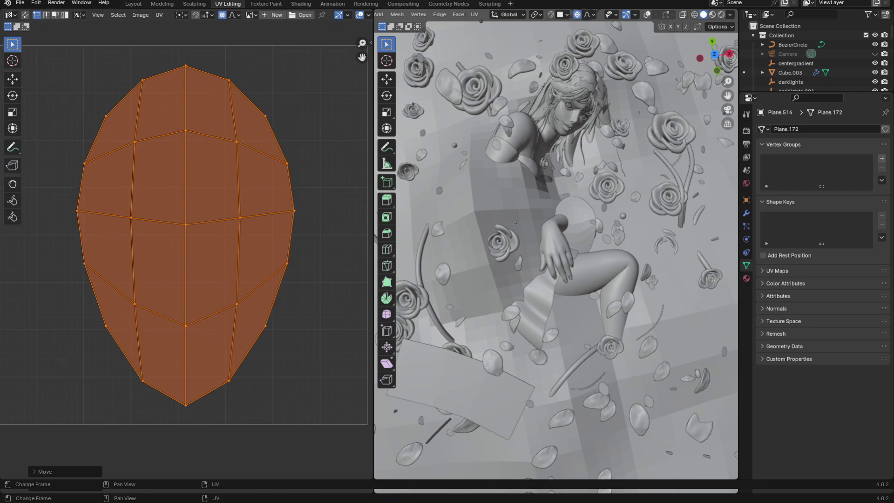
- Return to the Layout workspace and add an Image Texture node to the leaf's material
right_click(287, 122)
left_click(134, 4)
middle_click_drag(376, 184, 262, 225)
key("Tab")
key("Tab")
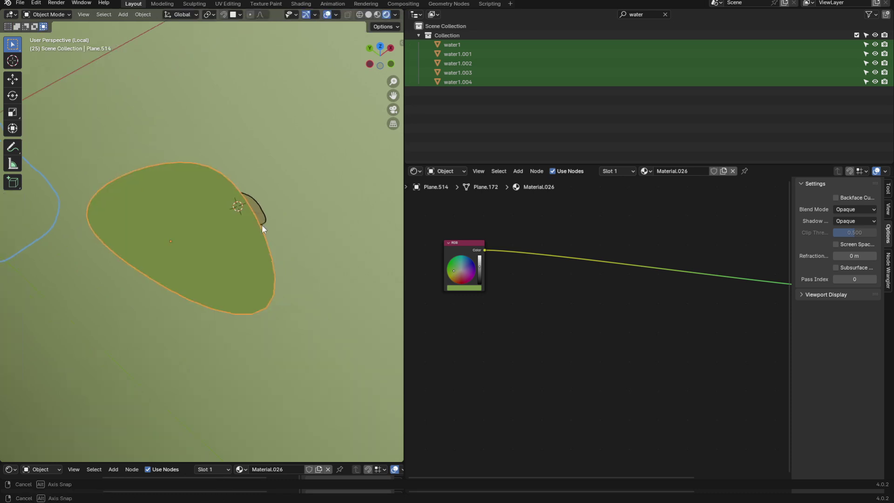
middle_click_drag(551, 265, 541, 243, "shift")
key("shift+a")
type("image")
key("Return")
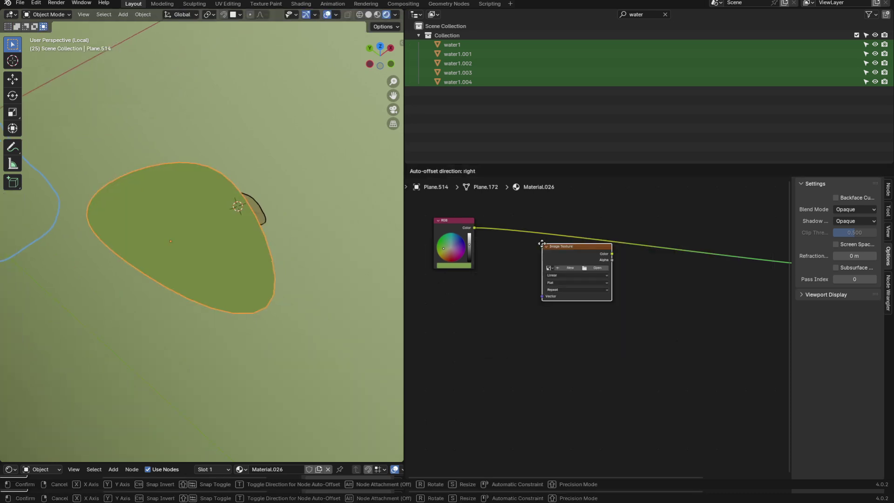
left_click(504, 296)
scroll(541, 286, "up", 3)
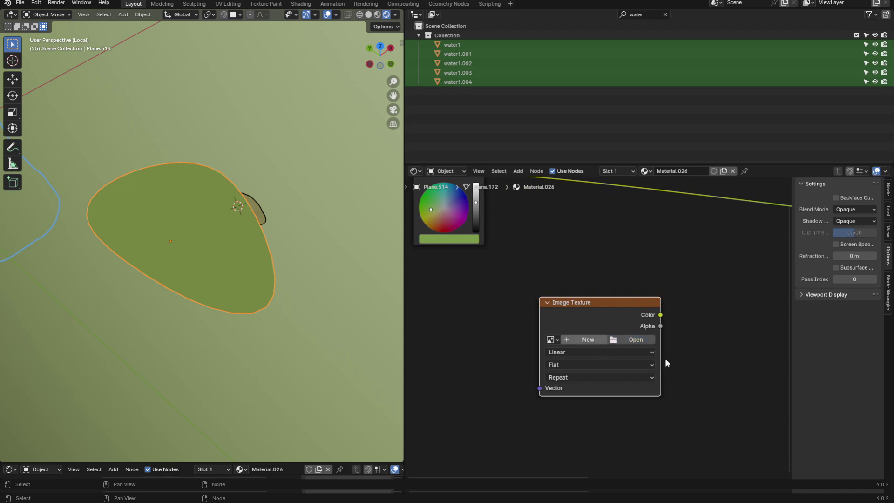
- Create a new image named leaf_tutorial in the Image Texture node and place the node below the RGB node
left_click(588, 339)
left_click(605, 356)
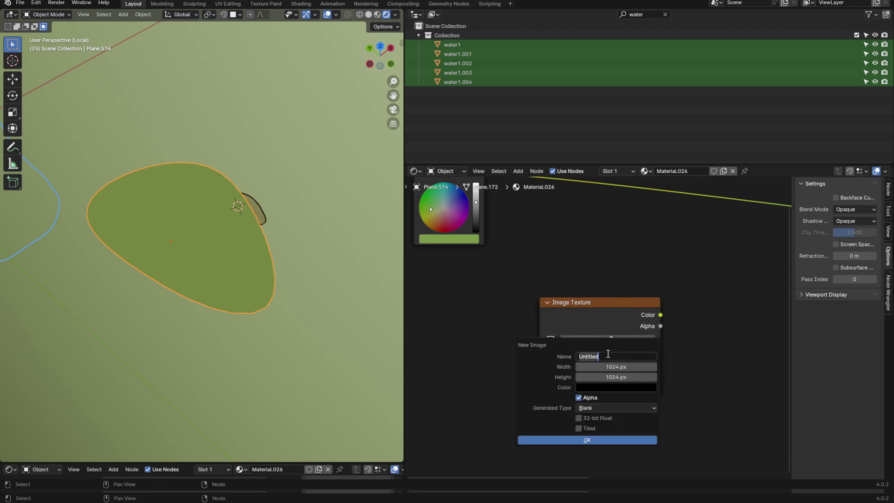
type("leaf_tutorial")
key("Return")
left_click(615, 439)
scroll(580, 390, "down", 3)
left_click_drag(693, 280, 593, 338)
key("g")
left_click(556, 366)
- Insert a color Mix node between the RGB node and Material Output, and connect the leaf_tutorial color to its Factor
key("shift+a")
type("mix")
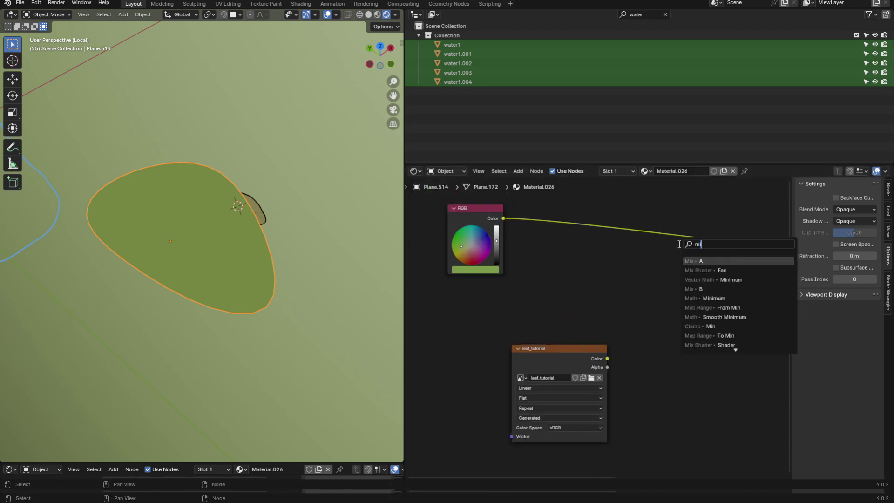
key("Return")
left_click(699, 227)
scroll(602, 329, "up", 2)
left_click_drag(588, 386, 567, 338)
left_click_drag(664, 301, 696, 296)
middle_click_drag(728, 315, 750, 300)
left_click_drag(551, 376, 552, 353)
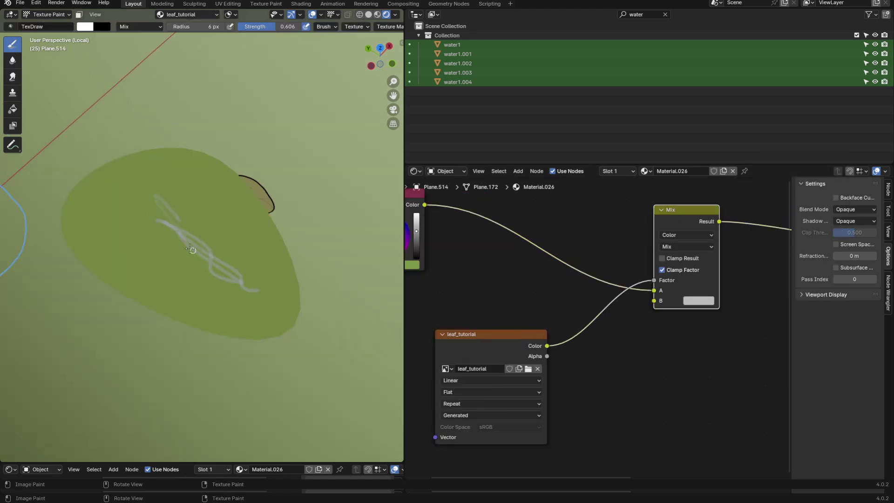
- Set the texture paint brush strength to 1.000 and paint freehand test strokes across the leaf
mouse_move(191, 251)
left_mouse_down()
mouse_move(184, 260)
mouse_move(151, 222)
mouse_move(212, 238)
mouse_move(169, 239)
mouse_move(148, 212)
mouse_move(149, 238)
left_mouse_up()
key("shift+f")
left_click(262, 226)
middle_click_drag(227, 249, 289, 300)
mouse_move(202, 291)
left_mouse_down()
mouse_move(171, 281)
mouse_move(274, 275)
mouse_move(243, 260)
left_mouse_up()
middle_click_drag(243, 261, 182, 210)
- Set the Mix node's B color to a dark olive green for the painted leaf veins
left_click(698, 300)
left_click(704, 198)
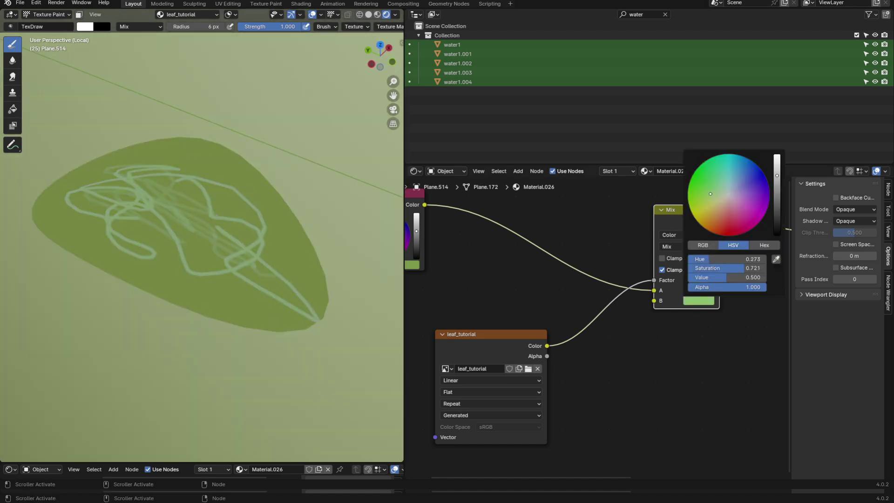
left_click(776, 201)
- Paint another stroke across the leaf and undo the latest test strokes
middle_click_drag(232, 223, 313, 263)
left_click_drag(92, 342, 363, 195)
key("ctrl+z")
key("ctrl+z")
key("ctrl+z")
key("ctrl+z")
key("ctrl+z")
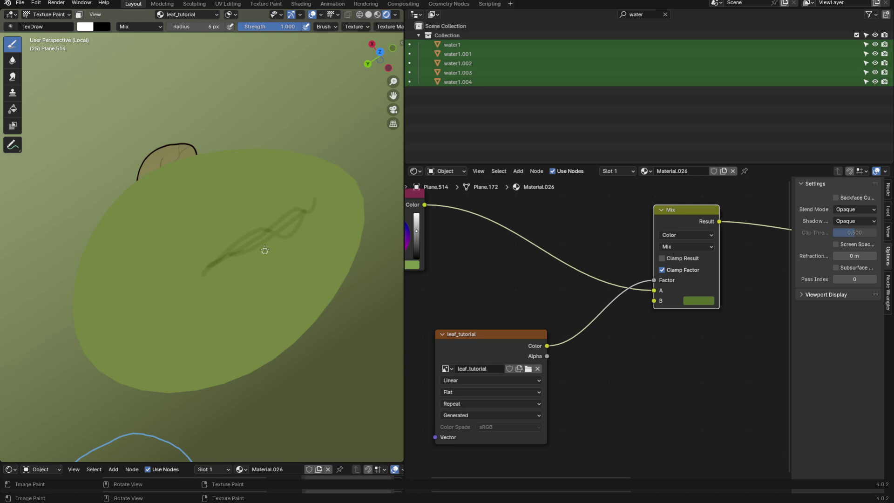
- Change the Shader Editor area to the Properties editor and add a Solidify modifier to the leaf
left_click(414, 171)
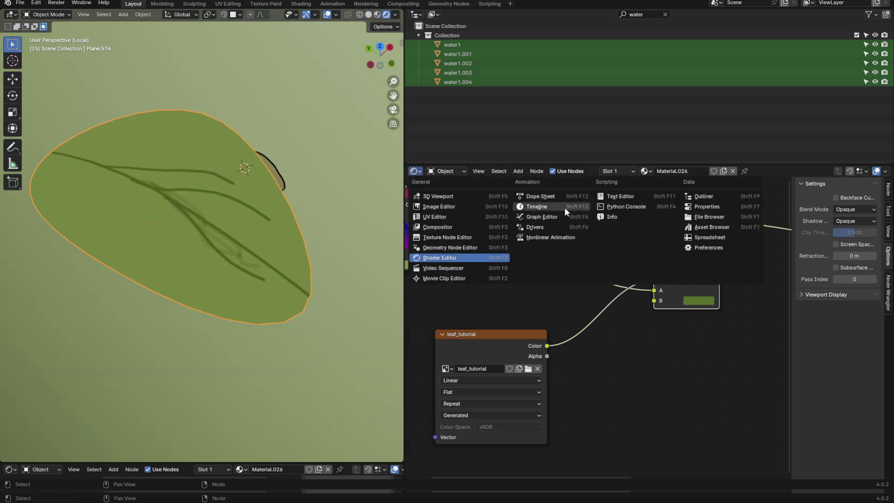
left_click(693, 209)
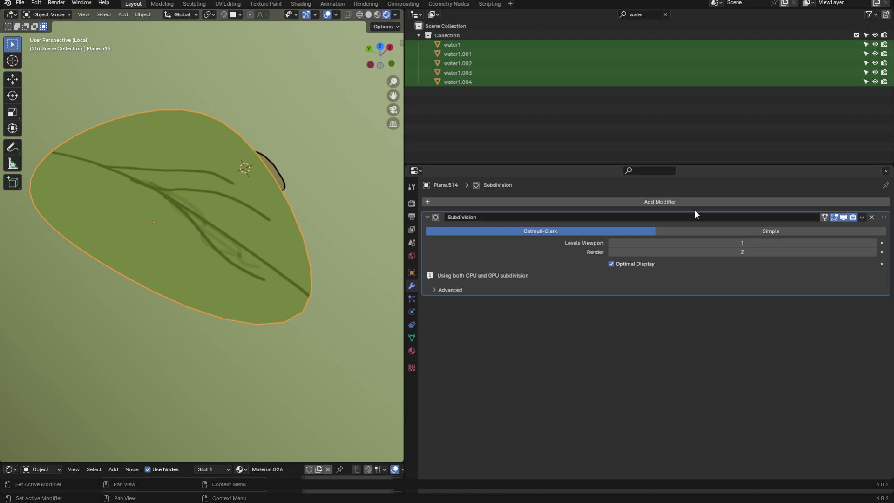
left_click(686, 201)
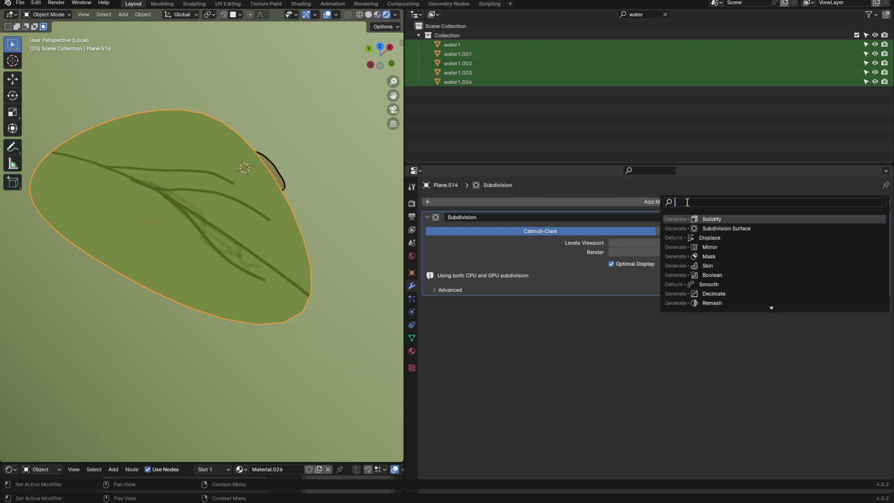
type("sol")
key("Return")
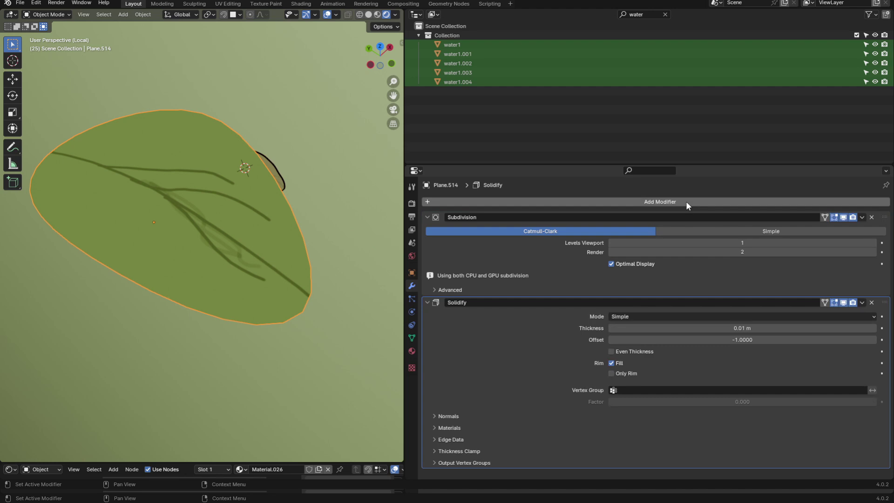
middle_click_drag(242, 251, 304, 236)
key("Tab")
key("Tab")
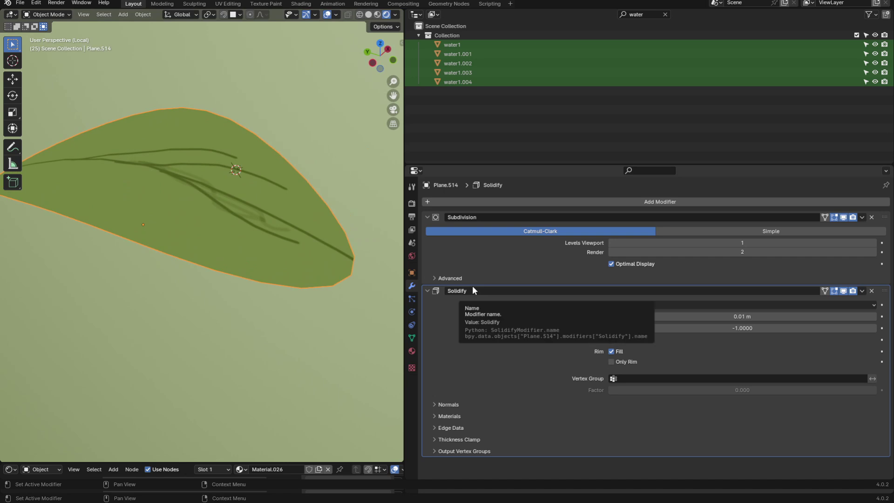
- Add a second Solidify modifier to the leaf and set its offset to 1
left_click(545, 202)
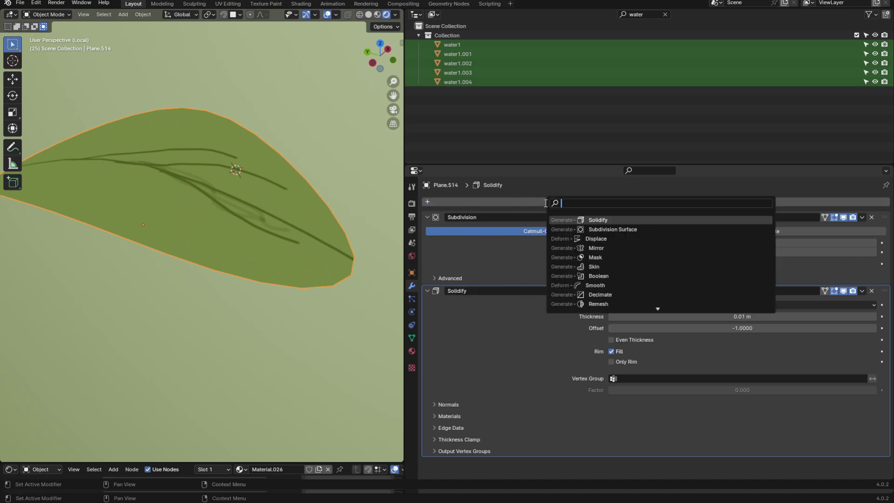
type("sol")
key("Return")
scroll(576, 306, "down", 8)
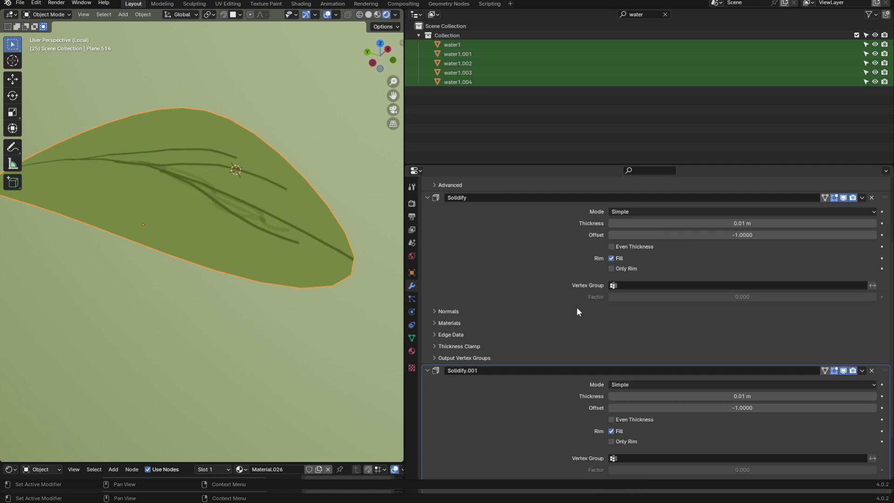
double_click(717, 351)
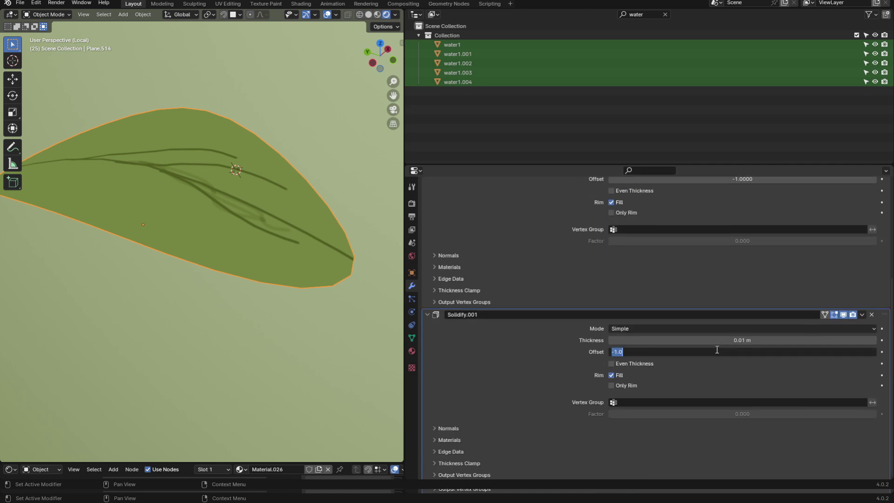
key("Return")
- In the second Solidify modifier, disable rim fill, flip the normals and set the material offset to -100
left_click(618, 376)
left_click(457, 428)
scroll(538, 396, "down", 2)
left_click(611, 414)
left_click(460, 436)
scroll(535, 431, "down", 2)
left_click(691, 424)
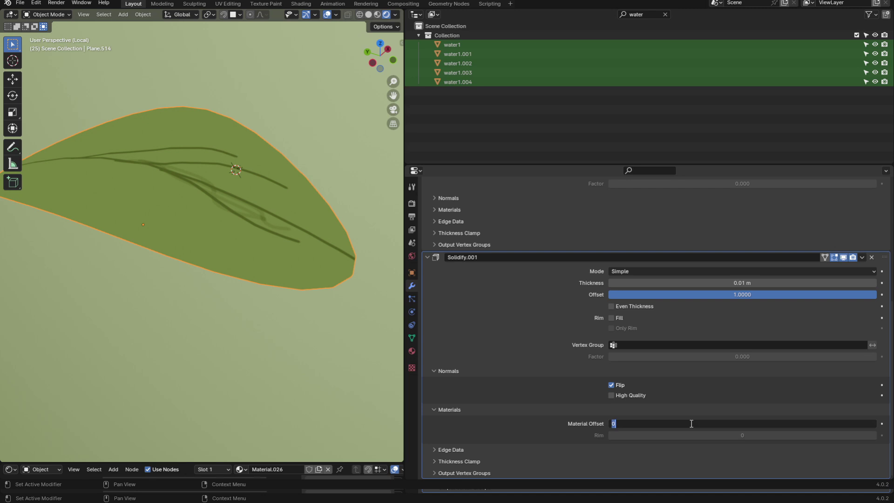
type("-100")
key("Return")
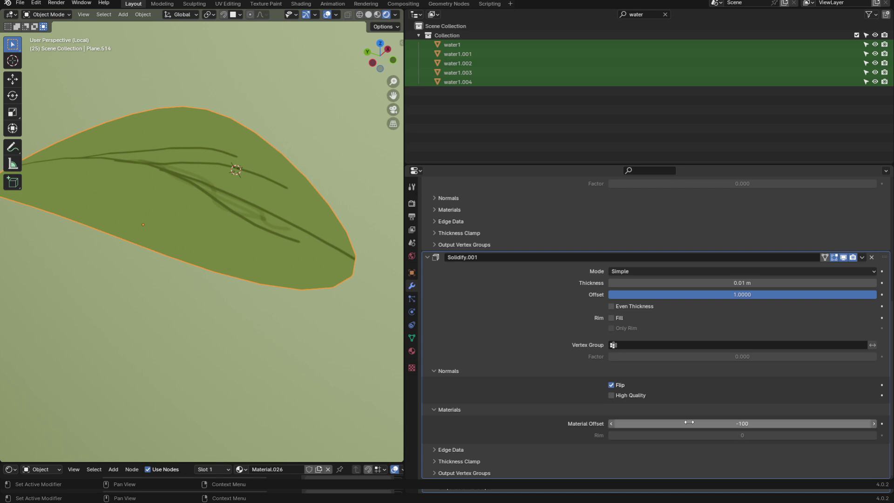
- Add a second material slot to the leaf and move it above the existing leaf material
left_click(412, 351)
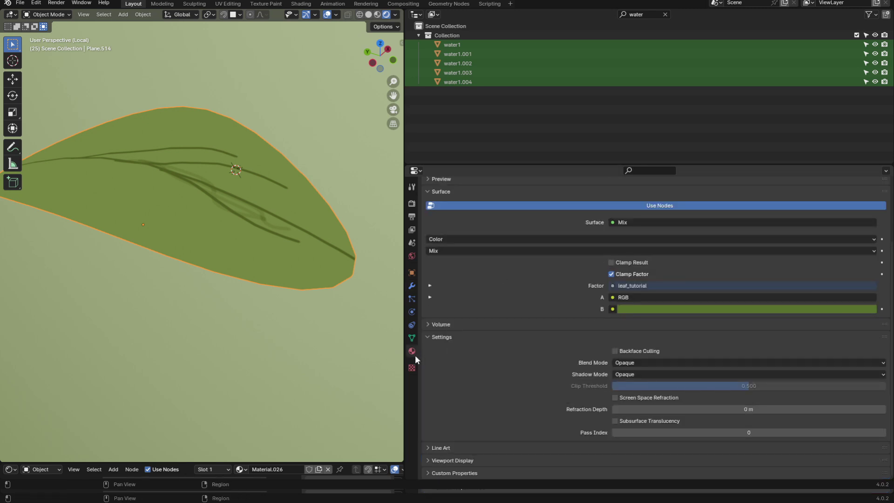
scroll(595, 329, "up", 5)
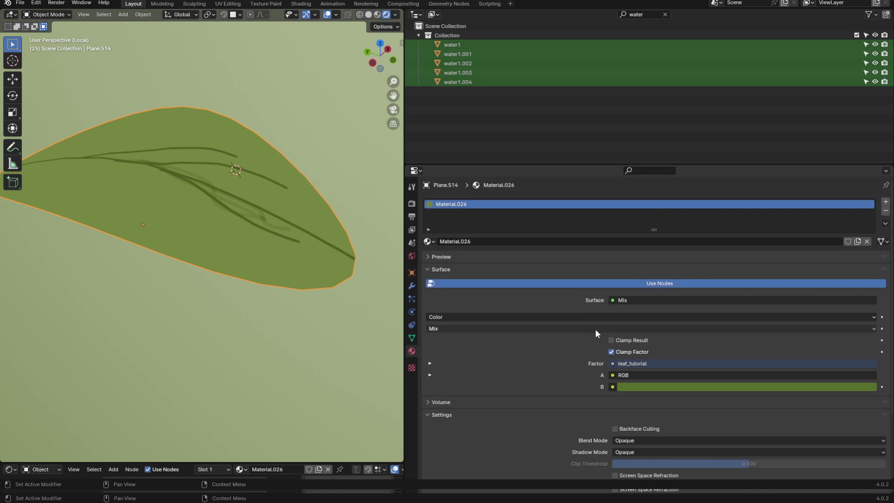
left_click(886, 201)
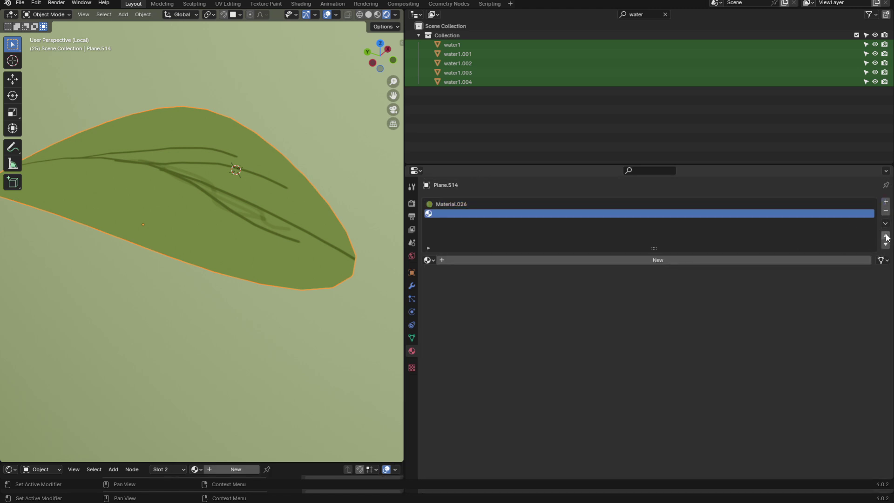
left_click(885, 235)
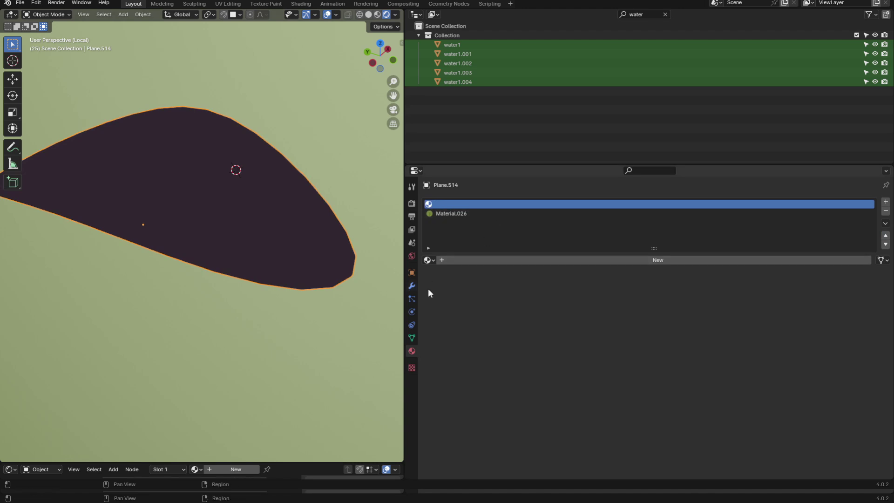
- Switch back to the Shader Editor, create a new material in the empty slot and delete its Principled BSDF
left_click(415, 170)
left_click(449, 258)
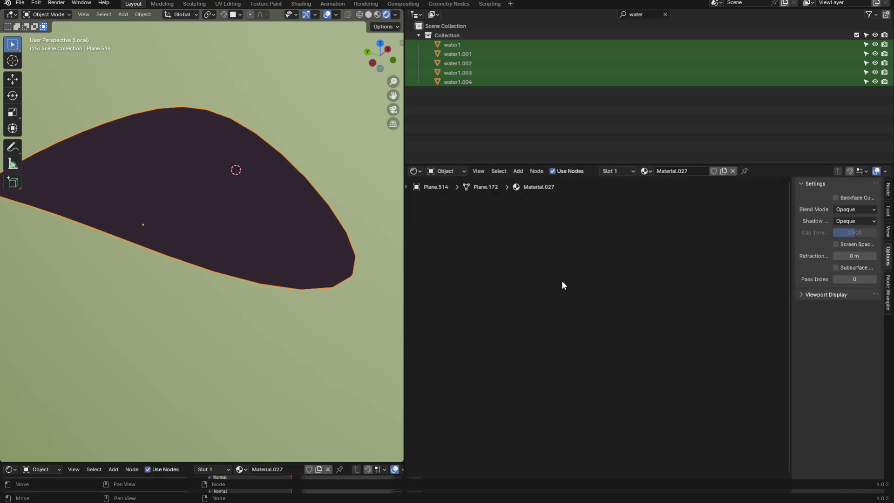
key("Home")
scroll(563, 281, "up", 1)
middle_click_drag(590, 289, 627, 277)
left_click(607, 220)
left_click_drag(522, 281, 632, 227)
key("x")
- Add an RGB node to the new material and connect it to the Material Output's Surface
key("shift+a")
type("rgb")
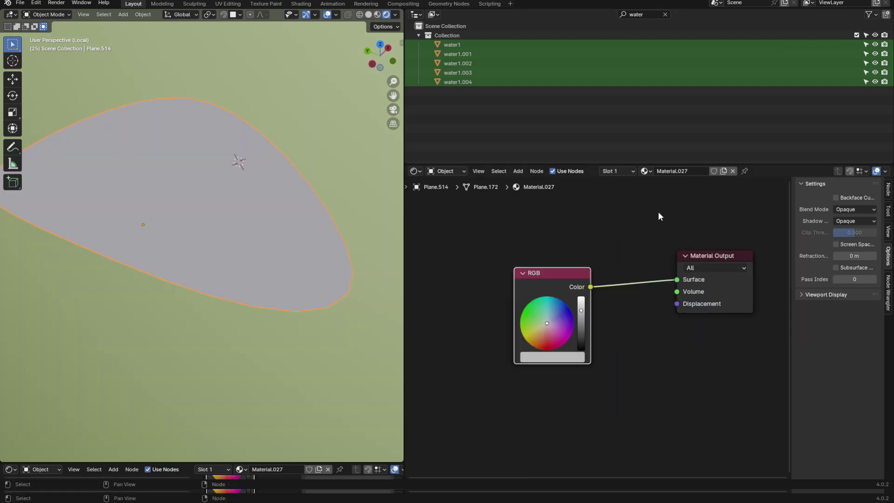
left_click(603, 238)
left_click_drag(635, 254, 548, 288)
mouse_move(565, 320)
left_mouse_down()
mouse_move(541, 313)
mouse_move(547, 323)
left_mouse_up()
- Enable Backface Culling for the new outline material and adjust its RGB node's color
left_click(835, 198)
middle_click_drag(235, 264, 229, 276)
middle_click_drag(229, 276, 238, 283, "shift")
mouse_move(548, 326)
left_mouse_down()
mouse_move(545, 348)
mouse_move(547, 323)
mouse_move(580, 350)
left_mouse_up()
- Return to the Properties editor and slightly reduce the thickness of the leaf's second Solidify modifier
key("shift+F7")
scroll(565, 295, "down", 6)
mouse_move(761, 282)
left_mouse_down()
mouse_move(791, 283)
mouse_move(733, 282)
mouse_move(754, 282)
left_mouse_up()
scroll(365, 215, "down", 3)
scroll(307, 232, "up", 2)
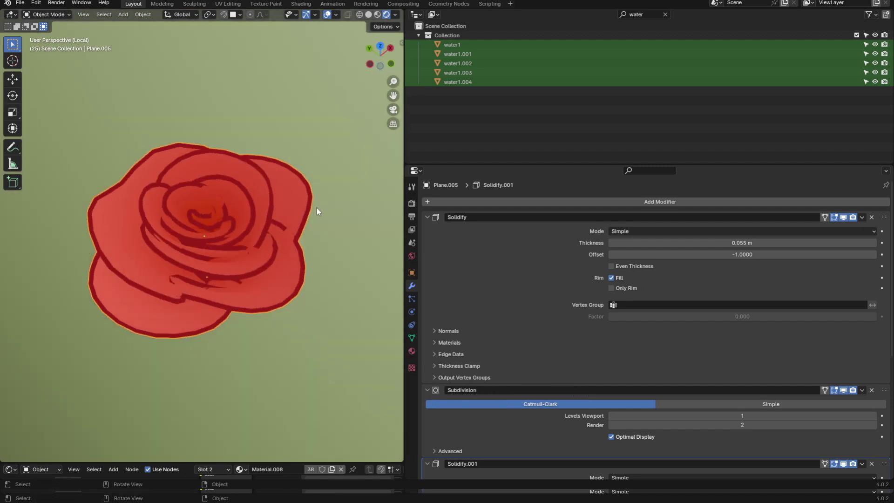
- Turn off the viewport display of the rose's two Solidify modifiers and its Subdivision modifier while inspecting its mesh
key("Tab")
middle_click_drag(311, 244, 276, 194, "shift")
key("Tab")
key("Tab")
middle_click_drag(299, 229, 310, 256)
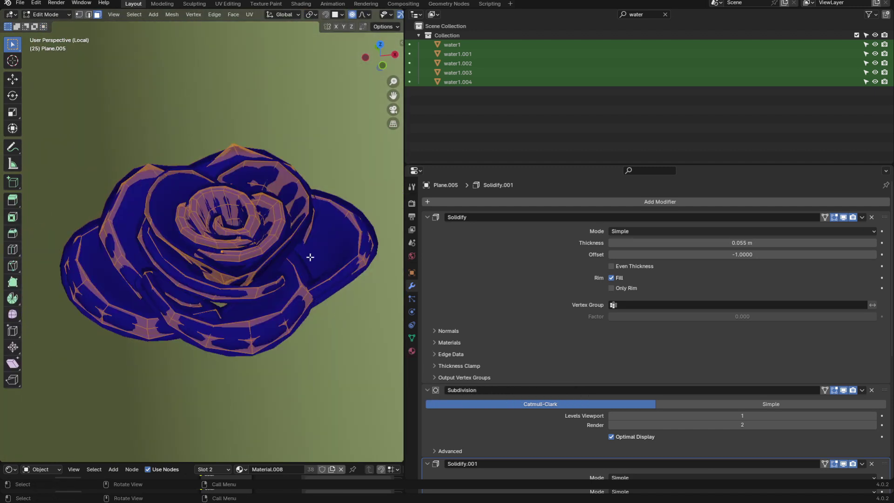
left_click(842, 218)
scroll(819, 321, "down", 5)
left_click(842, 297)
scroll(795, 330, "down", 3)
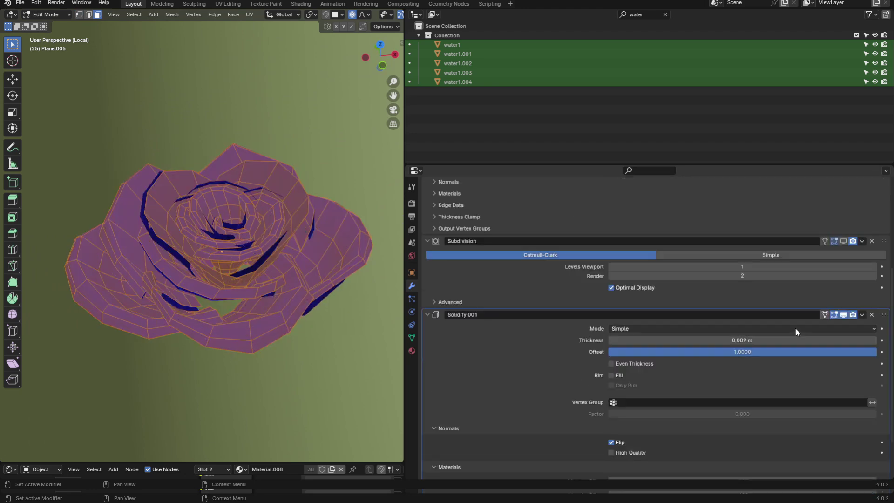
scroll(795, 329, "down", 3)
left_click(844, 259)
scroll(795, 332, "up", 11)
middle_click_drag(249, 296, 281, 293)
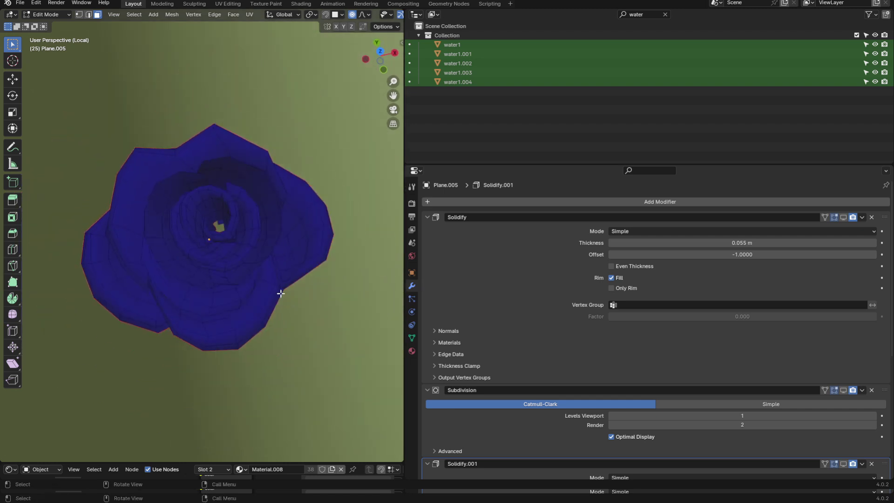
key("Tab")
- Reposition the rose, add a mesh plane and move the plane beside the rose
key("g")
left_click(264, 216)
key("shift+a")
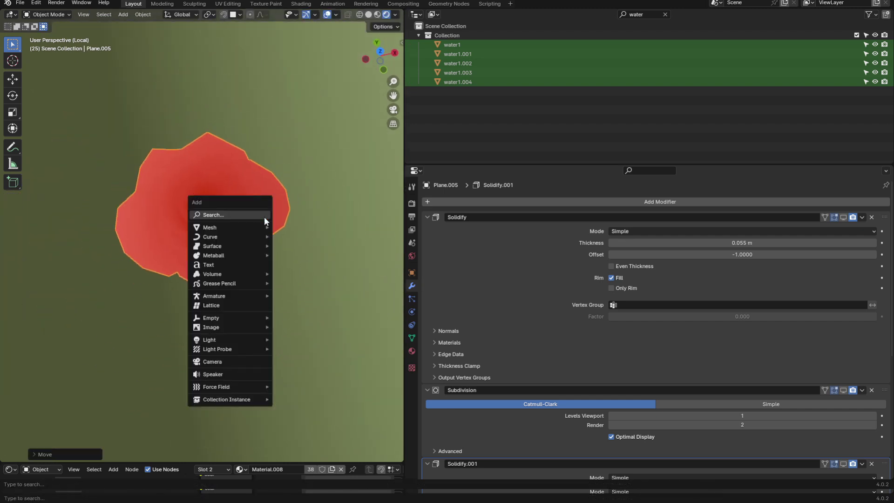
mouse_move(247, 227)
left_click(310, 227)
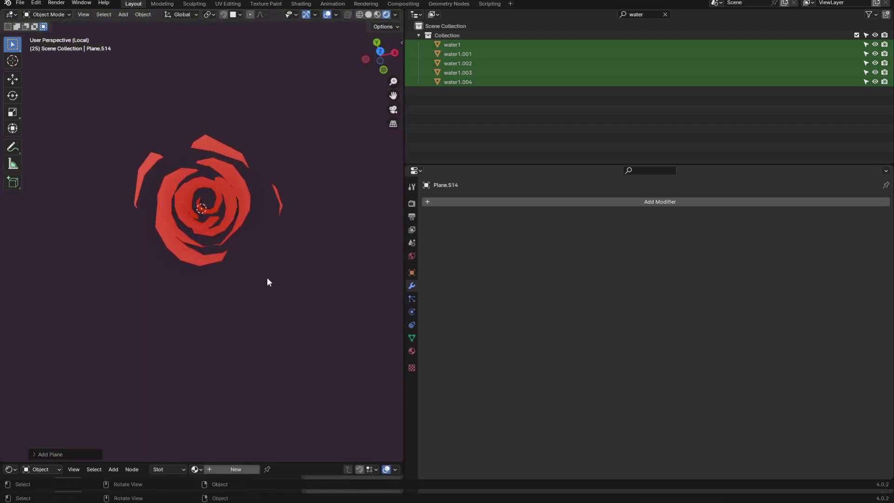
key("g")
key("z")
left_click(240, 305)
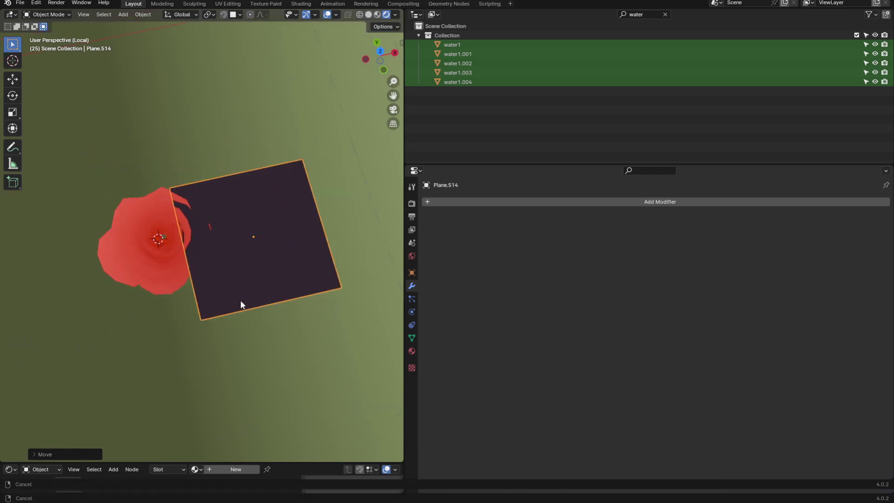
- Give the new plane a Subdivision modifier with viewport level 2 and apply it
scroll(307, 292, "up", 2)
key("ctrl+1")
key("ctrl+2")
middle_click_drag(309, 313, 443, 252)
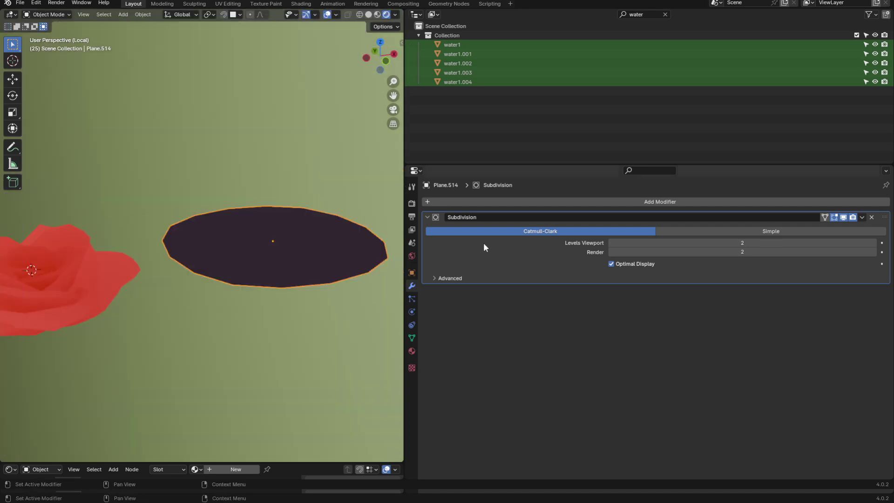
key("ctrl+a")
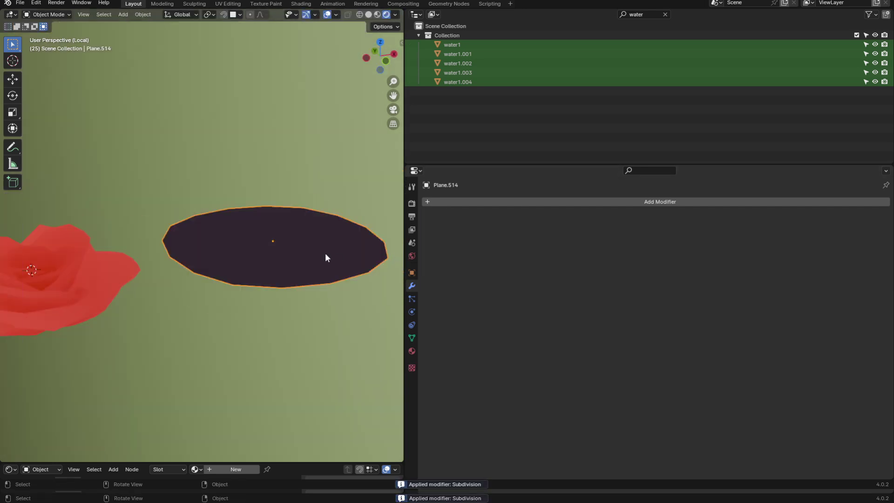
key("Tab")
middle_click_drag(324, 257, 339, 289)
key("g")
key("z")
scroll(329, 290, "up", 4)
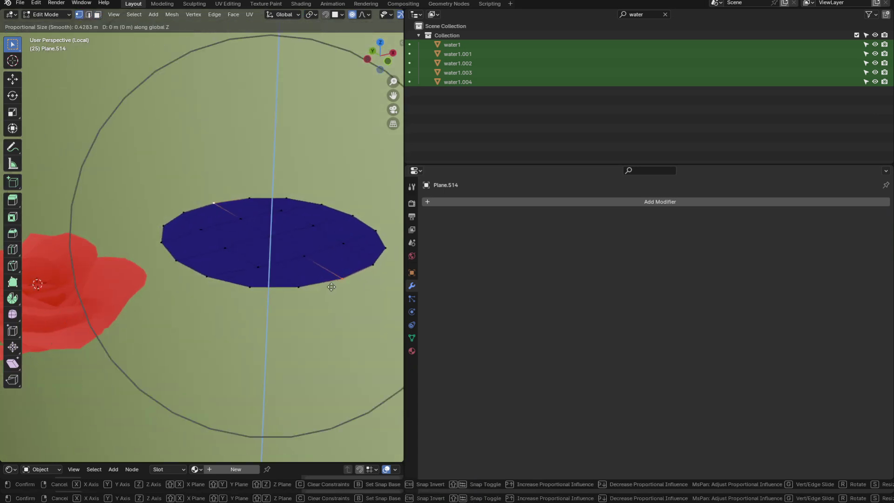
right_click(343, 260)
middle_click_drag(362, 311, 352, 313)
key("Tab")
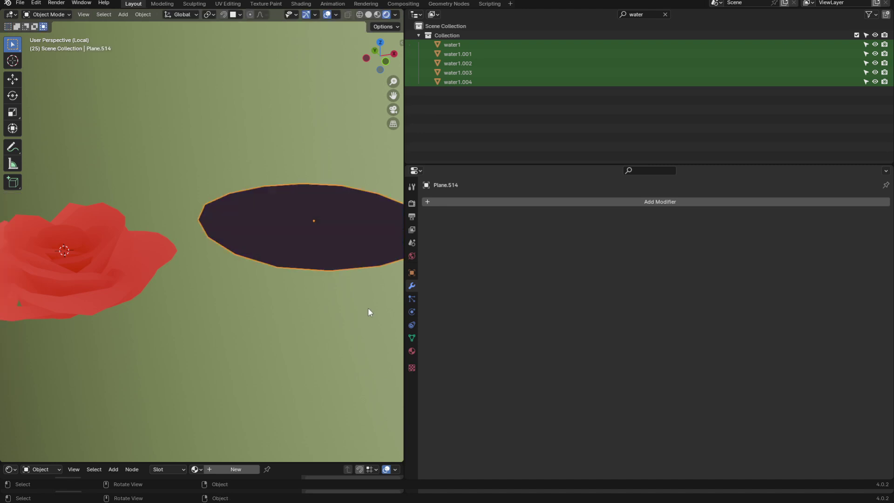
- Rotate the new rounded plane upright and shift it slightly towards the rose
key("r")
left_click(375, 194)
key("ctrl+z")
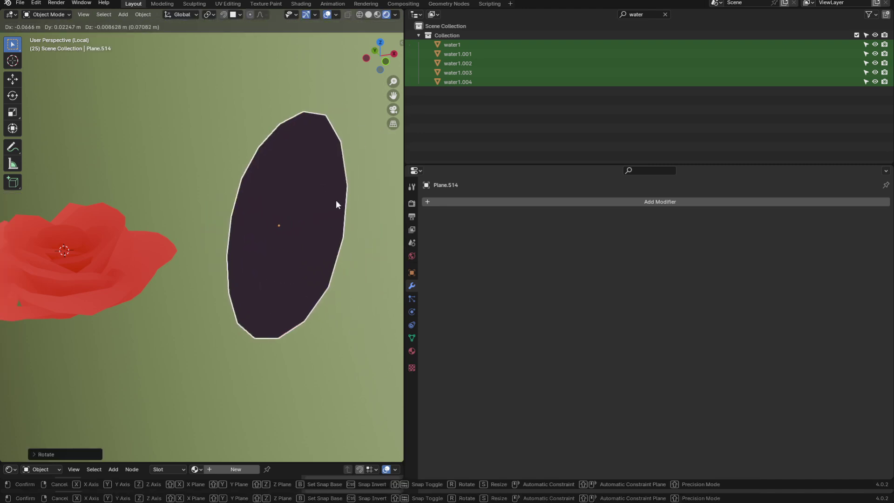
- Pull the plane's side and lower vertices inward with proportional editing to begin a narrow petal outline
key("Tab")
left_click(339, 241)
key("g")
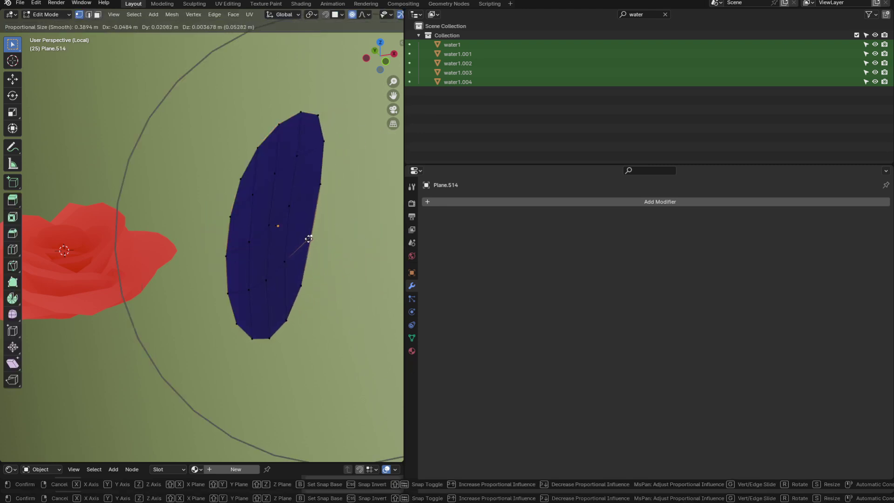
left_click(277, 240)
left_click(297, 327)
key("g")
left_click(269, 325)
left_click(229, 208)
key("g")
left_click(213, 208)
- Bend the petal into a curved shape with further proportional vertex moves and return to Object Mode
middle_click_drag(237, 210, 357, 271)
left_click(175, 214)
middle_click_drag(239, 233, 256, 238)
key("g")
scroll(238, 236, "up", 6)
left_click(228, 233)
left_click(191, 211)
key("g")
left_click(171, 198)
middle_click_drag(172, 197, 343, 262)
left_click(300, 251)
key("g")
left_click(322, 236)
key("Tab")
middle_click_drag(240, 199, 330, 241)
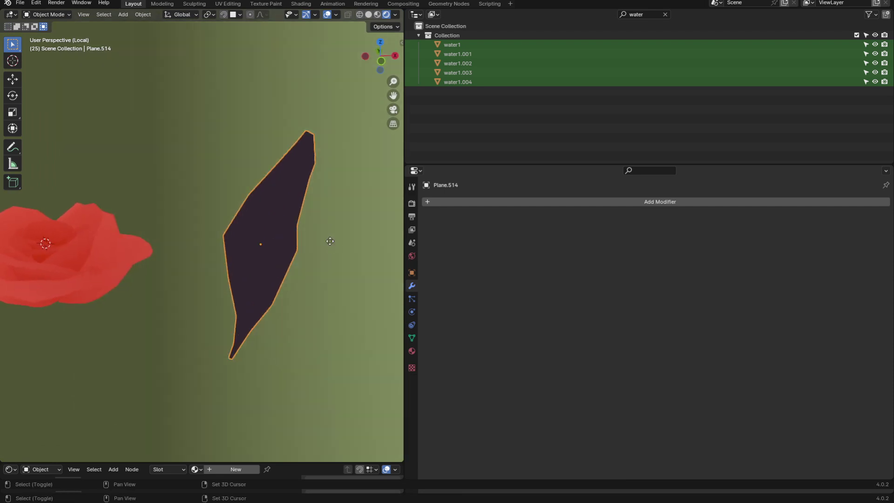
- Duplicate the petal, mirror the copy along X and place it against the original as a layered pair
key("shift+d")
left_click(245, 239)
key("ctrl+m")
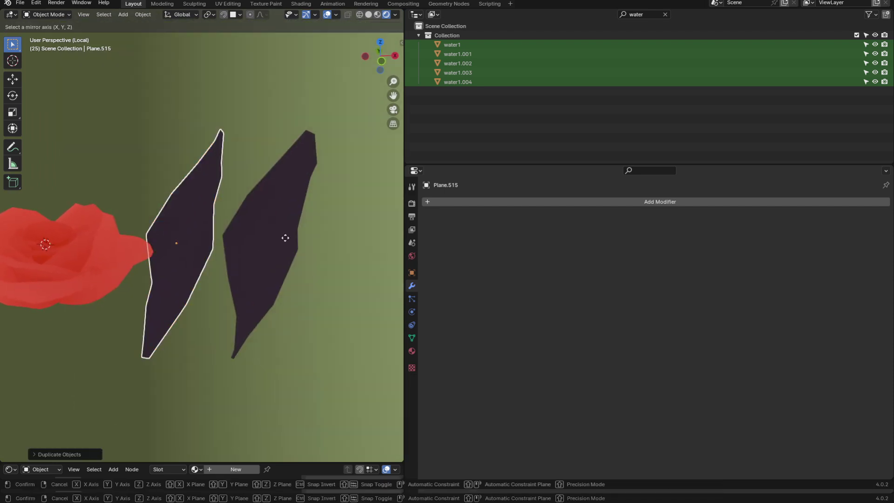
key("x")
left_click(285, 237)
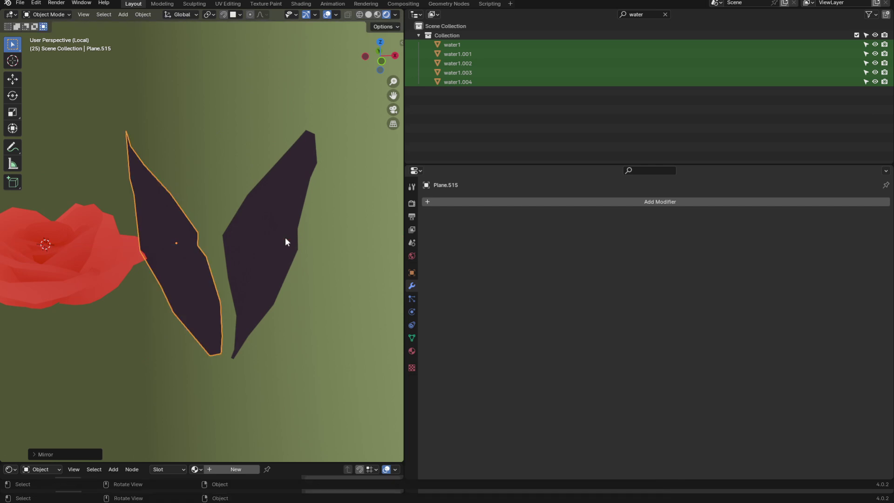
key("g")
left_click(331, 224)
mouse_move(331, 223)
middle_mouse_down()
mouse_move(327, 235)
mouse_move(265, 269)
mouse_move(178, 251)
mouse_move(162, 192)
mouse_move(326, 214)
middle_mouse_up()
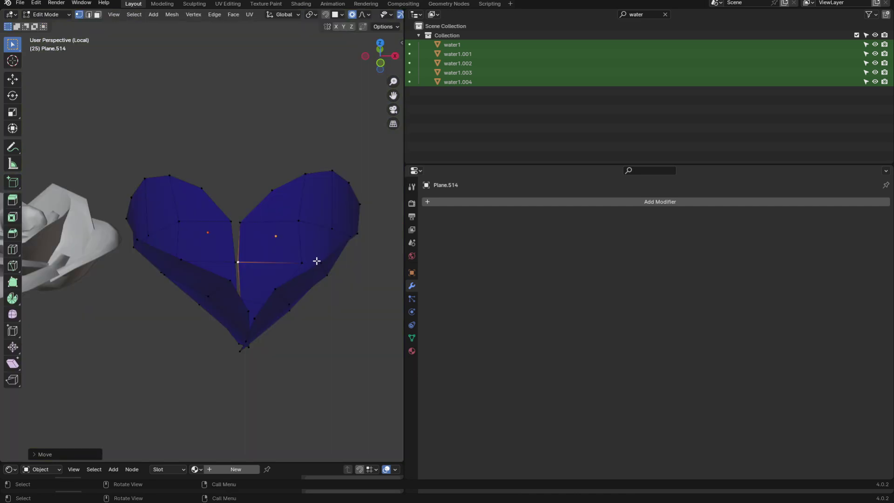
- Extrude the original petal's outer rim and lower the new edge along Z with a small proportional size
middle_click_drag(315, 259, 365, 162)
left_click(318, 189, "ctrl")
key("e")
key("g")
key("z")
scroll(365, 162, "up", 12)
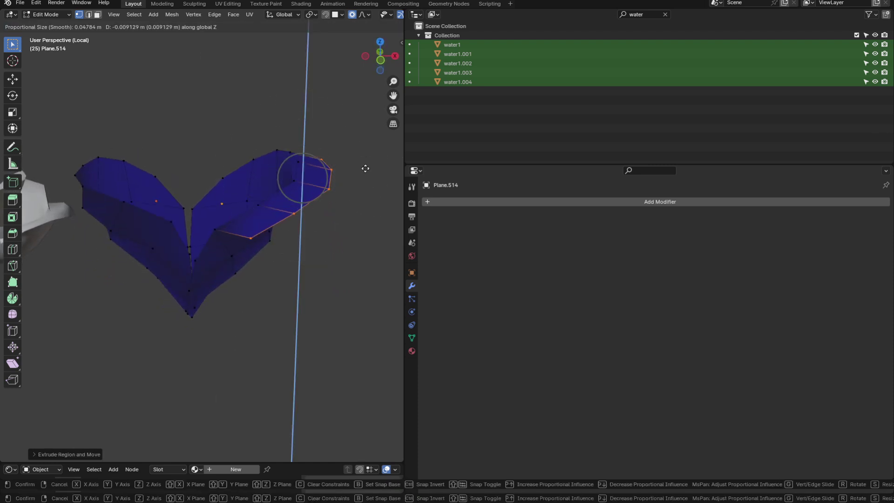
left_click(364, 178)
- Add a loop cut through the middle of the extruded rim and offset it with Shrink/Fatten
key("ctrl+r")
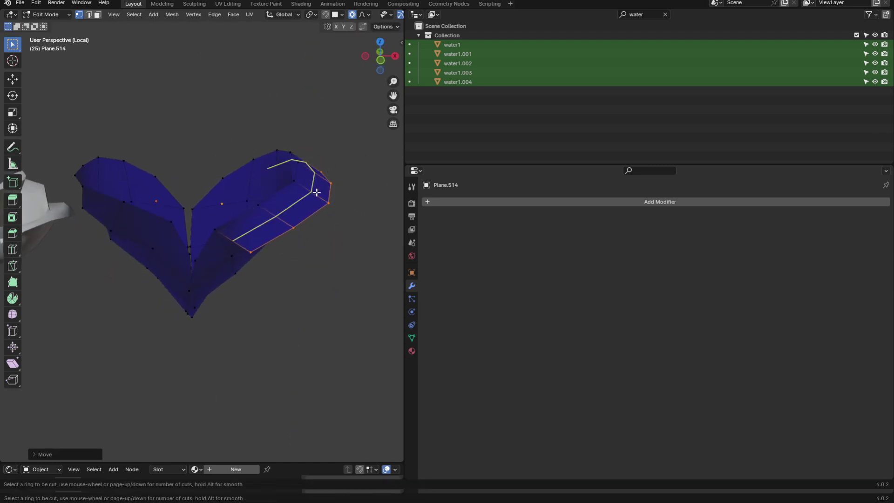
left_click(316, 193)
right_click(349, 193)
key("alt+s")
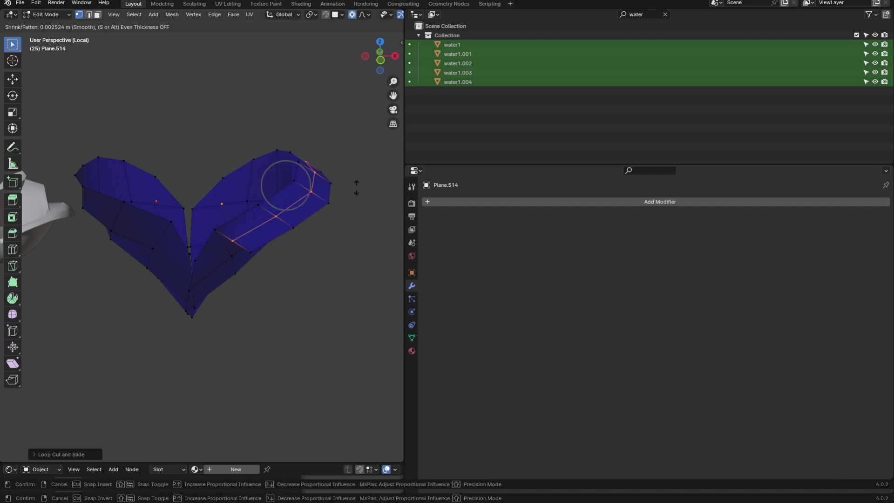
left_click(352, 93)
- Examine the curled petal rim from other angles with the overlays hidden and shown
key("shift+alt+z")
middle_click_drag(343, 158, 286, 232)
key("shift+alt+z")
key("shift+alt+z")
scroll(283, 233, "up", 4)
key("shift+alt+z")
scroll(261, 242, "down", 5)
key("Tab")
key("Tab")
- Switch mesh editing from the petal planes to the finished rose
middle_click_drag(231, 237, 234, 274, "shift")
middle_click_drag(234, 272, 355, 250, "shift")
scroll(298, 240, "up", 3)
scroll(270, 233, "up", 2)
key("alt+q")
scroll(278, 223, "up", 2)
mouse_move(279, 242)
middle_mouse_down()
mouse_move(288, 228)
mouse_move(273, 254)
middle_mouse_up()
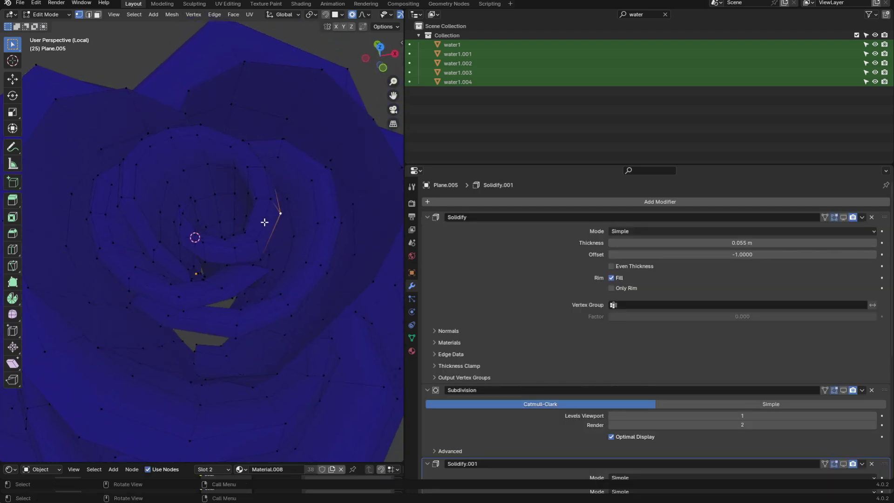
- Select the rose's innermost petal as linked geometry and try moving it along Z
key("ctrl+l")
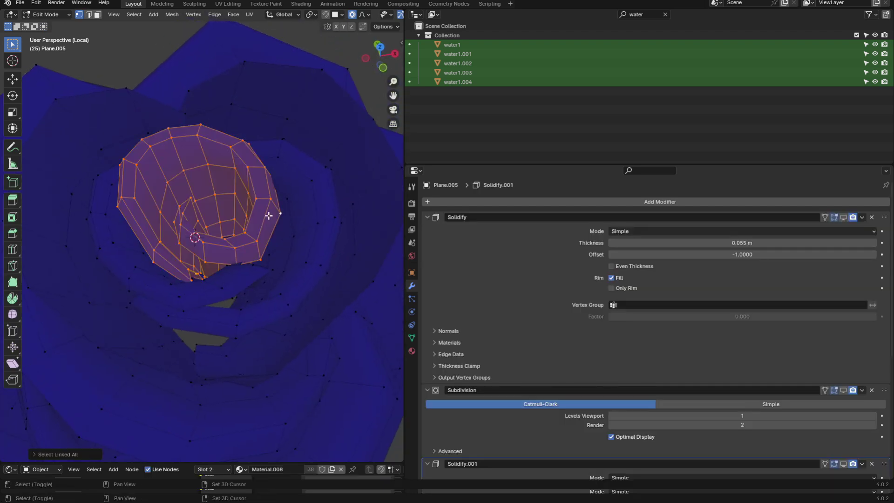
scroll(269, 216, "down", 4)
middle_click_drag(266, 273, 266, 251)
key("g")
key("z")
right_click(275, 158)
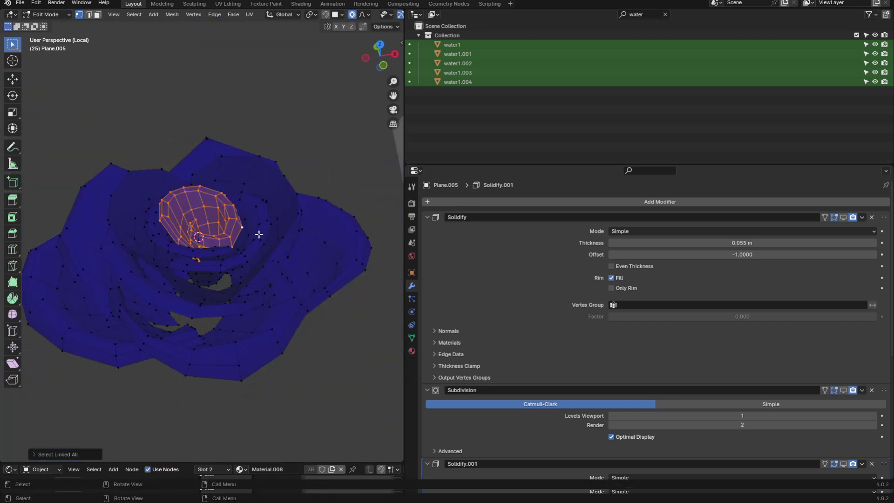
- Select the linked petals surrounding the rose's centre one at a time and try moving each along Z
scroll(258, 234, "up", 2)
left_click(280, 233)
key("ctrl+l")
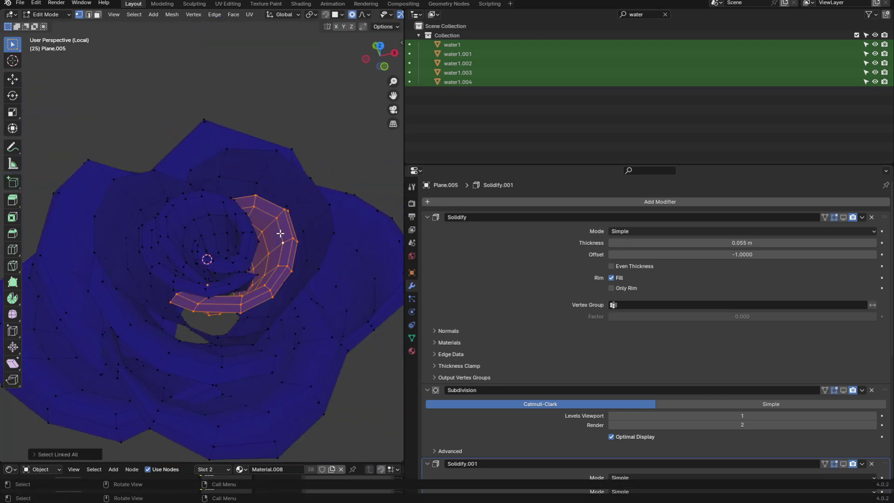
key("g")
key("z")
right_click(160, 270)
left_click(159, 261)
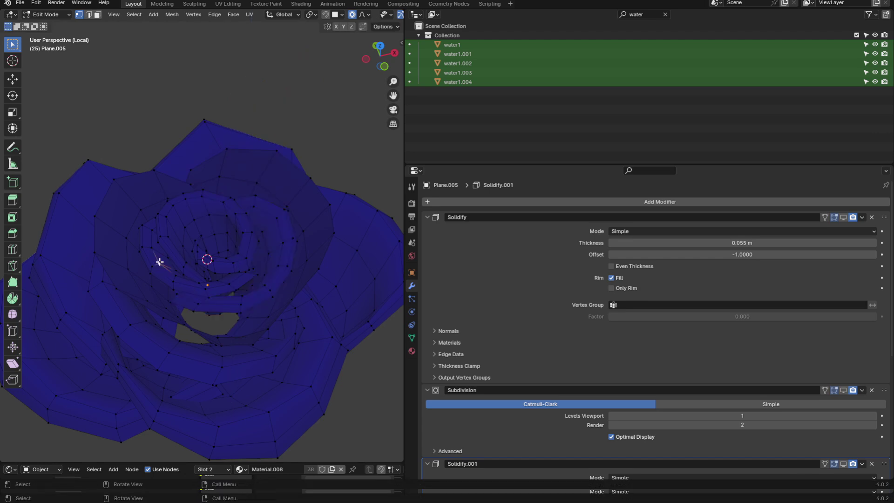
key("ctrl+l")
key("g")
key("z")
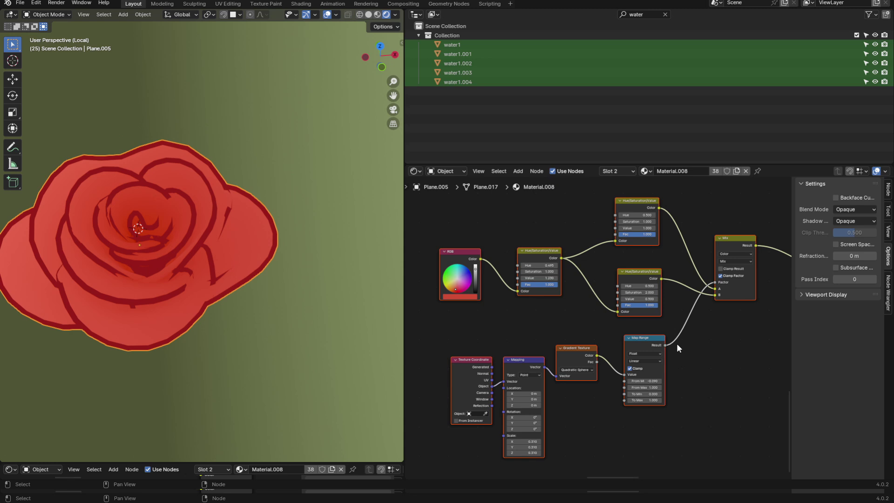
- Preview the rose material's RGB node and the first Hue/Saturation/Value node on the model
left_click(465, 255, "ctrl+shift")
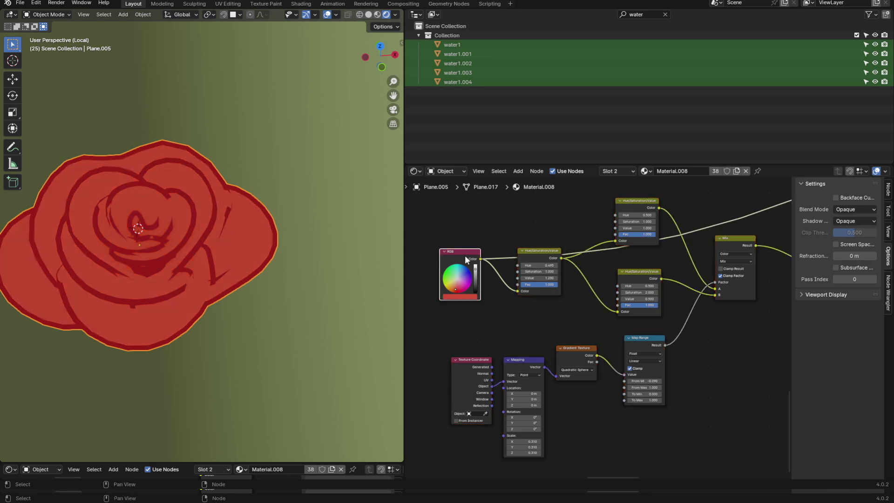
scroll(543, 252, "up", 3)
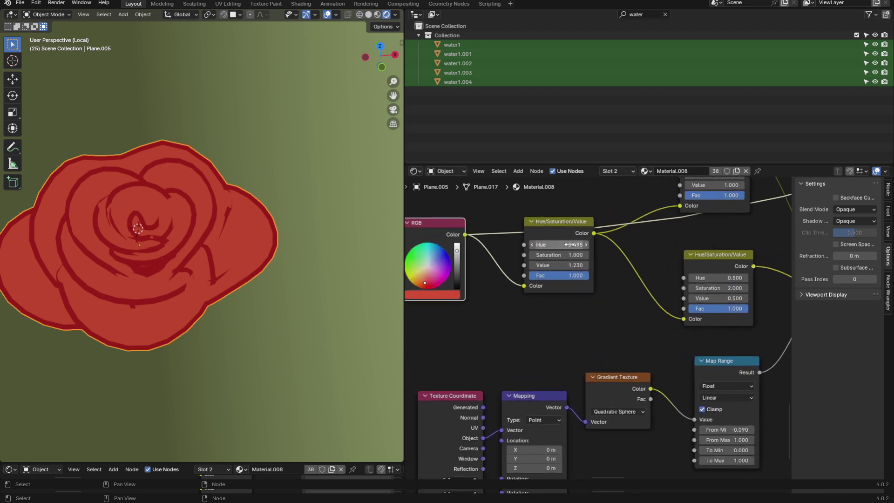
left_click(592, 280, "ctrl+shift")
middle_click_drag(592, 264, 661, 268)
scroll(661, 268, "up", 2)
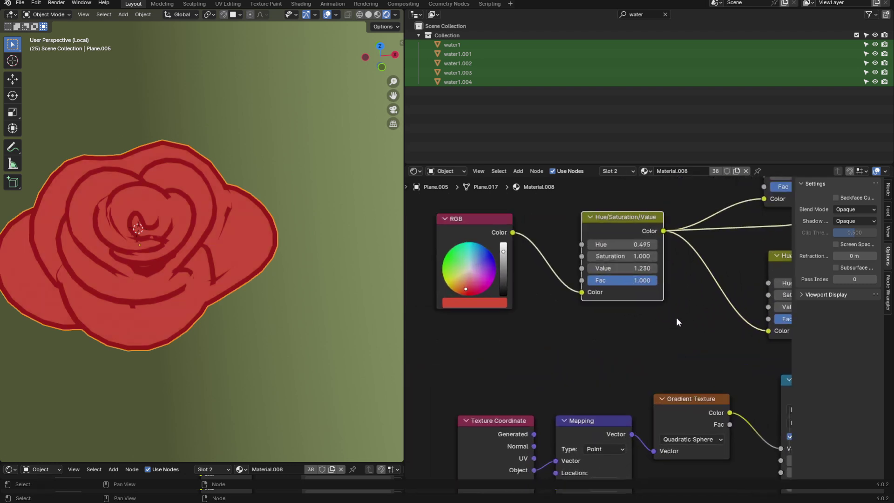
- Try lowering the Value and raising the Saturation of the first Hue/Saturation/Value node
left_click_drag(623, 268, 512, 268)
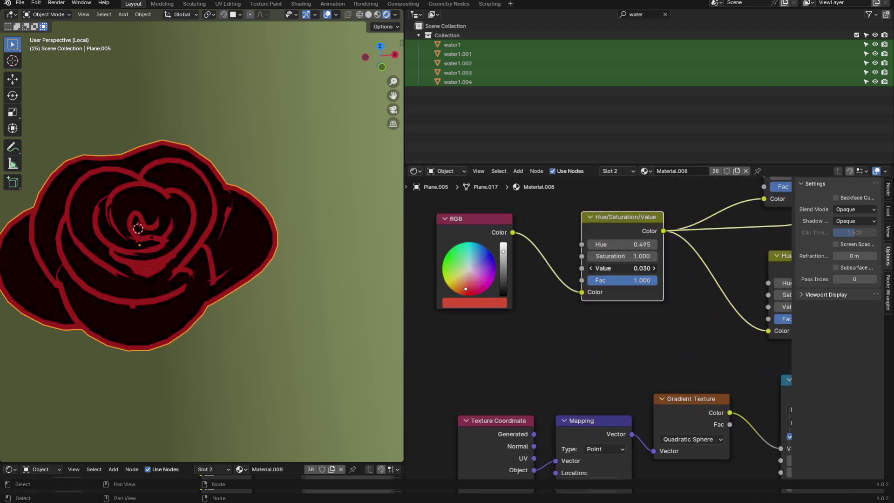
right_click(623, 268)
left_click_drag(610, 256, 707, 256)
right_click(607, 256)
- Preview the Gradient Texture and the Mix result on the rose from different angles
scroll(652, 308, "down", 5)
middle_click_drag(651, 308, 555, 289)
left_click(561, 361, "ctrl+shift")
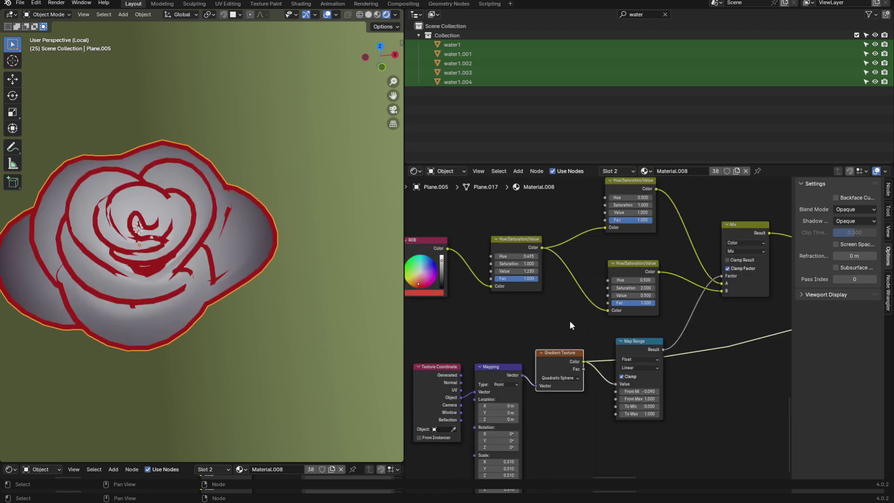
middle_click_drag(159, 265, 171, 235)
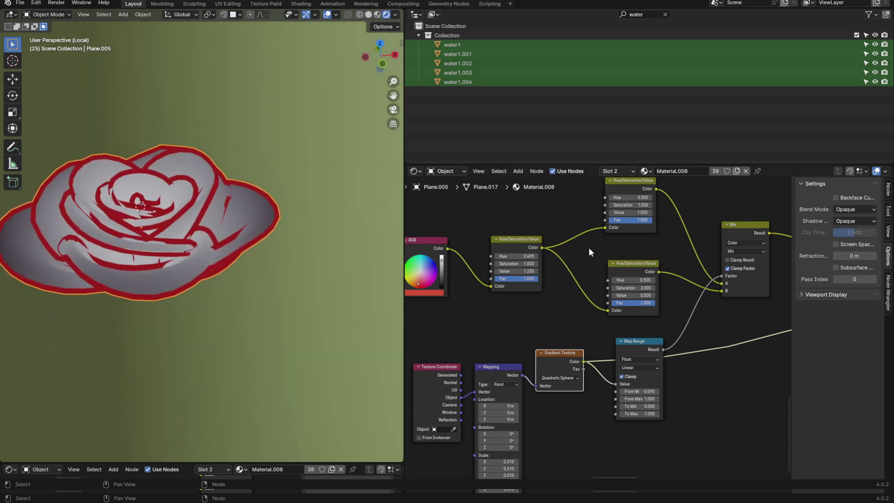
left_click(740, 230, "ctrl+shift")
mouse_move(227, 240)
middle_mouse_down()
mouse_move(228, 285)
mouse_move(227, 227)
middle_mouse_up()
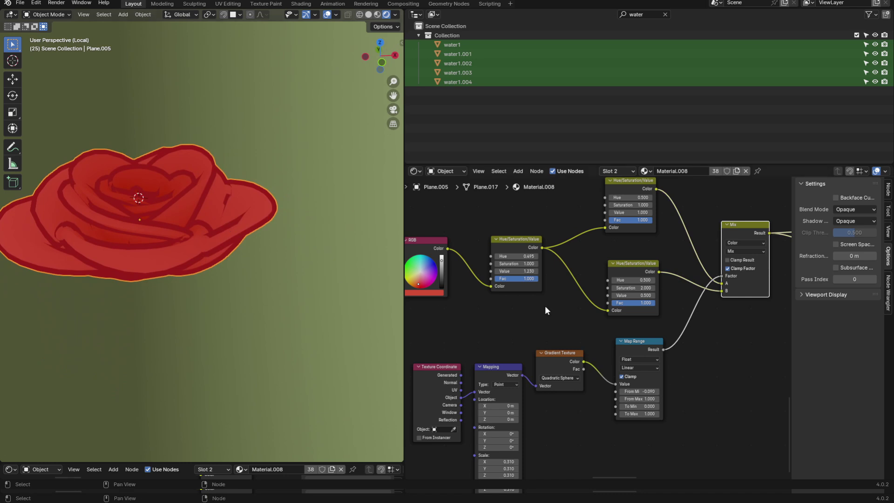
- Preview the Map Range output on the rose and examine how it drives the Mix node's factor
left_click(654, 347, "ctrl+shift")
middle_click_drag(242, 281, 247, 300)
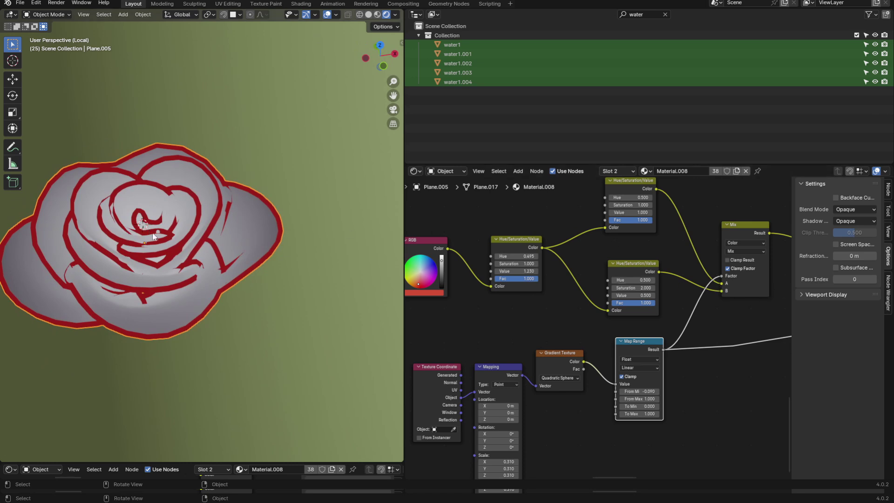
scroll(687, 306, "up", 3)
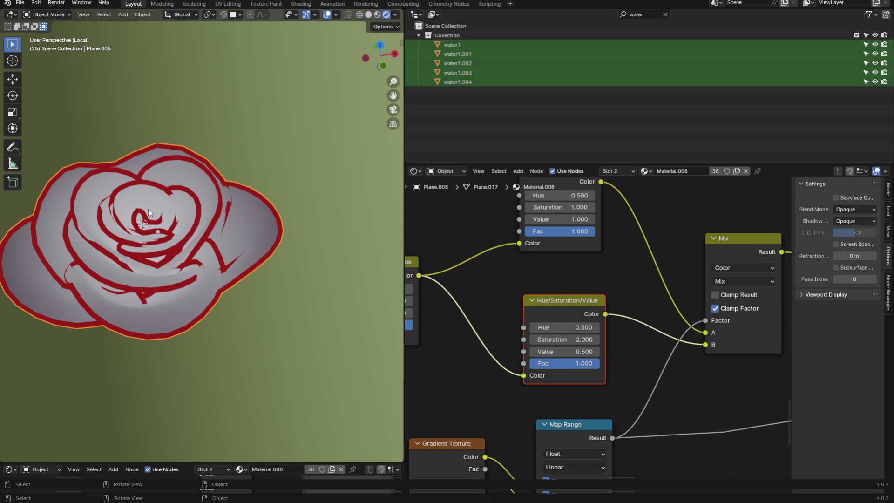
left_click_drag(726, 369, 689, 337)
left_click_drag(631, 274, 493, 338)
scroll(689, 382, "down", 1)
middle_click_drag(688, 381, 677, 315)
scroll(601, 365, "up", 1)
left_click_drag(606, 363, 660, 294)
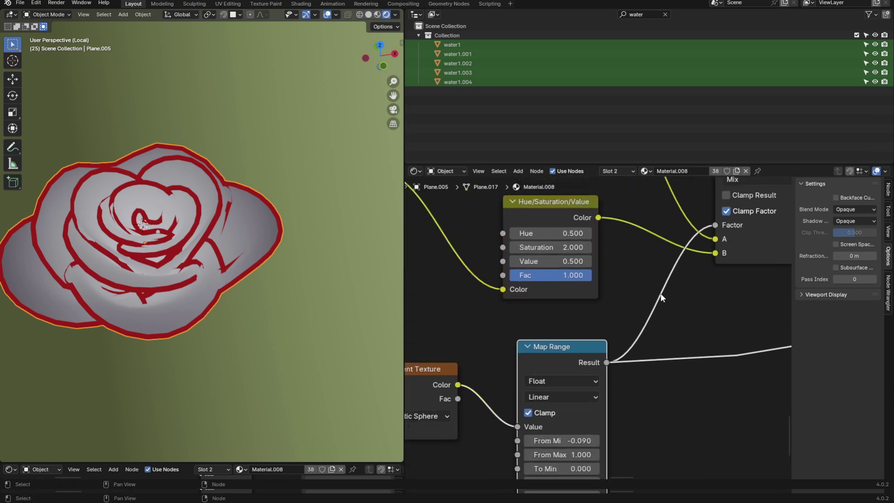
middle_click_drag(727, 224, 660, 293)
scroll(647, 294, "down", 3)
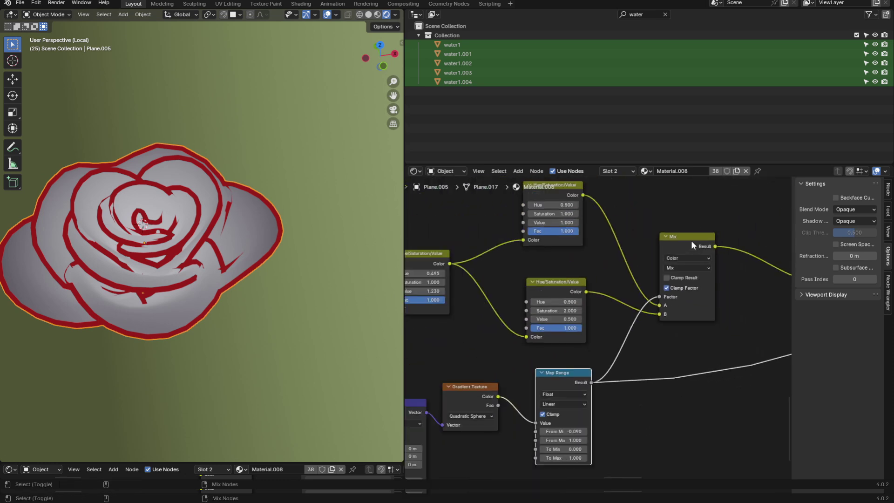
- Preview the Mix node on the rose again and examine the centre gradient node group
left_click(691, 240, "ctrl+shift")
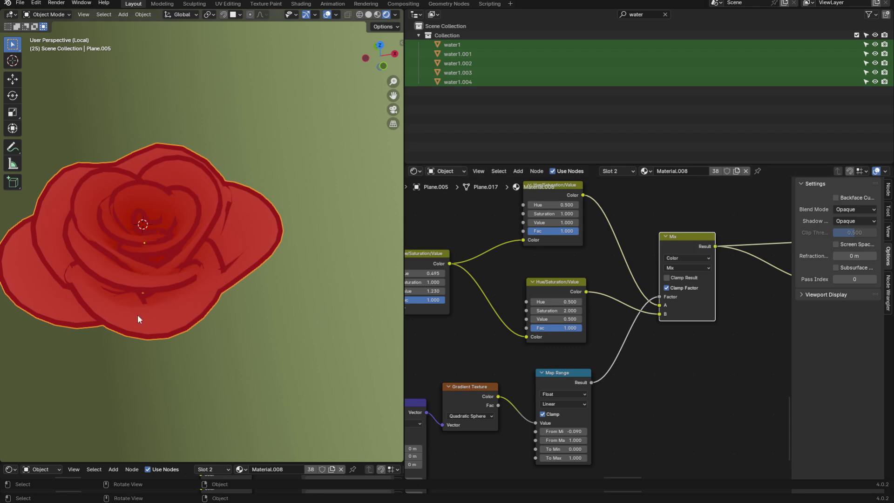
middle_click_drag(138, 319, 224, 319)
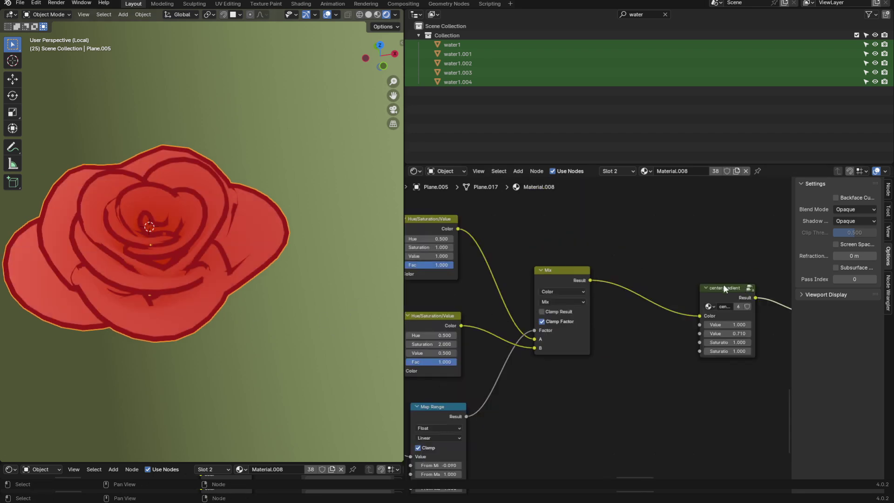
left_click_drag(747, 250, 647, 398)
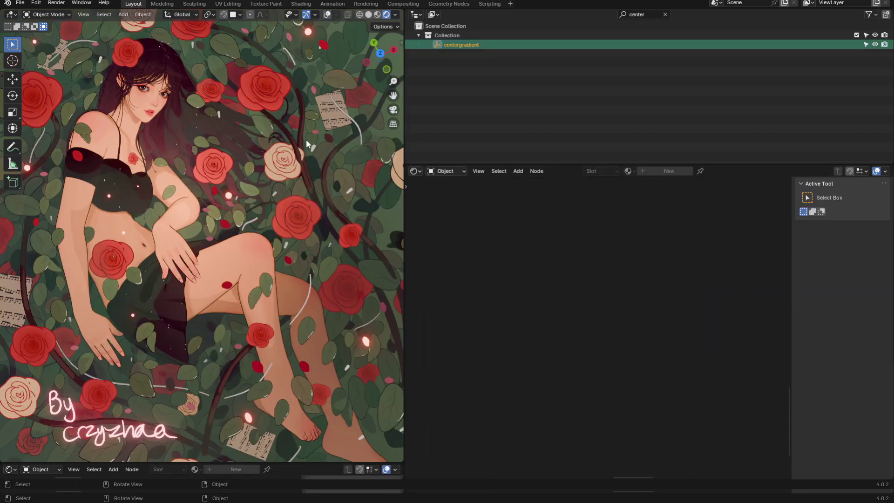
- Move the centergradient empty across the character scene
key("g")
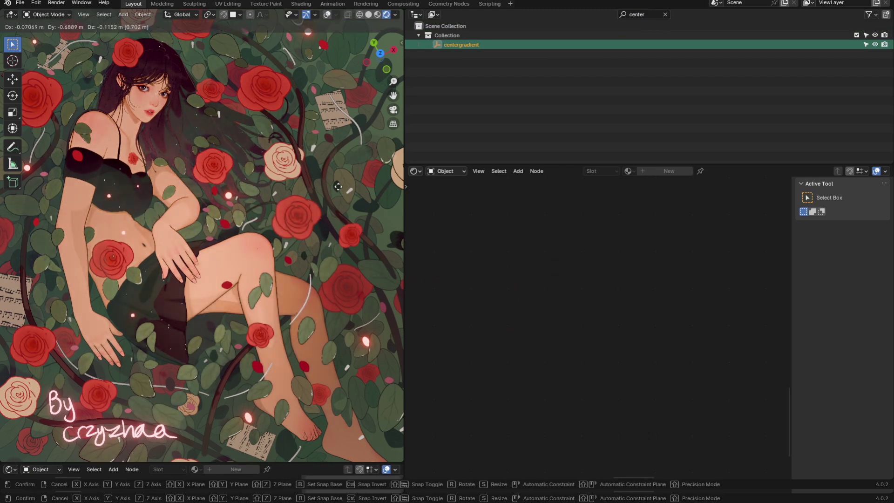
left_click(250, 149)
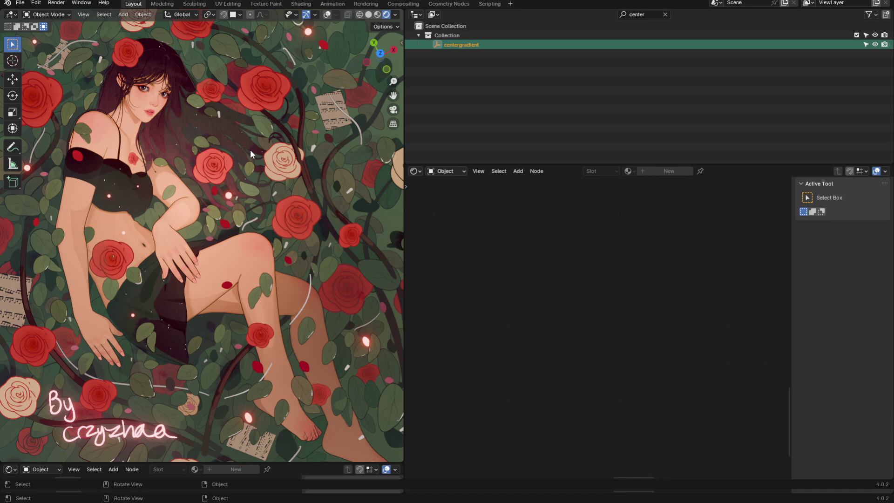
- Show the overlays and select the stem curves together with the signature plane
key("shift+alt+z")
left_click(261, 326)
left_click(58, 360, "shift")
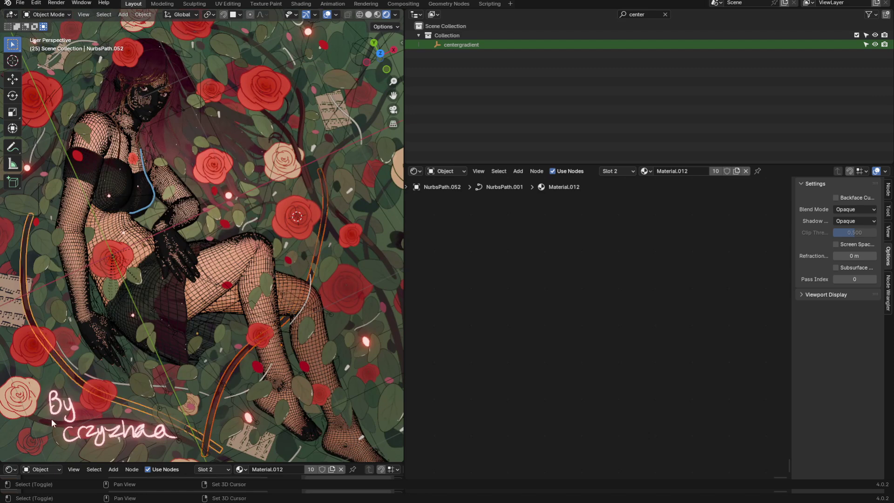
left_click(43, 418, "shift")
- Inspect the legs and stems with the overlays hidden, and select the dark stem curve beneath the knee-side rose
scroll(281, 343, "up", 5)
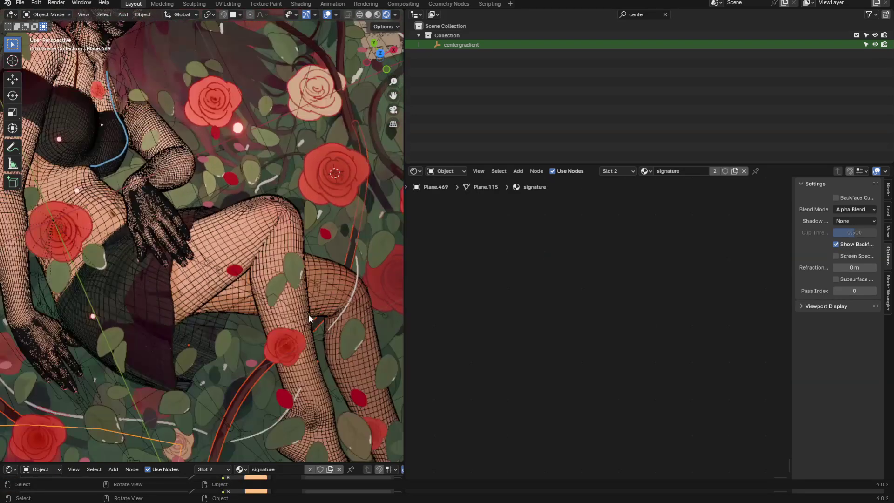
scroll(287, 241, "down", 4)
scroll(268, 247, "up", 4)
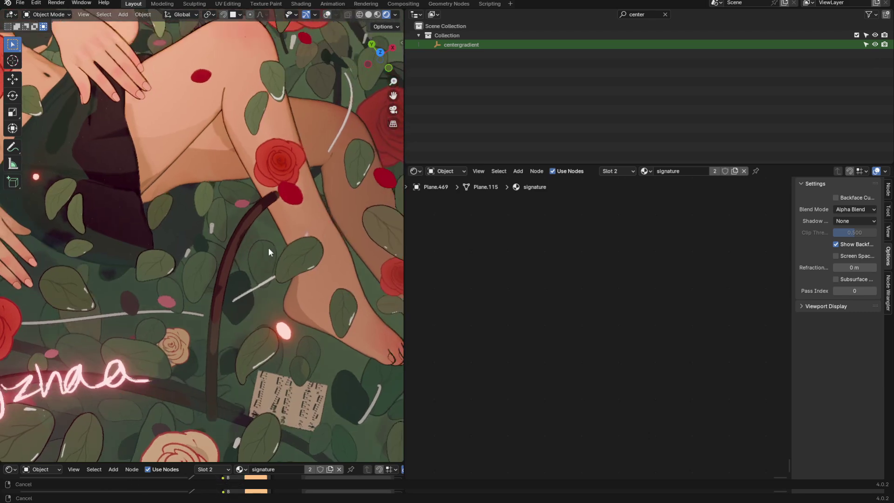
left_click(239, 243)
scroll(238, 243, "down", 8)
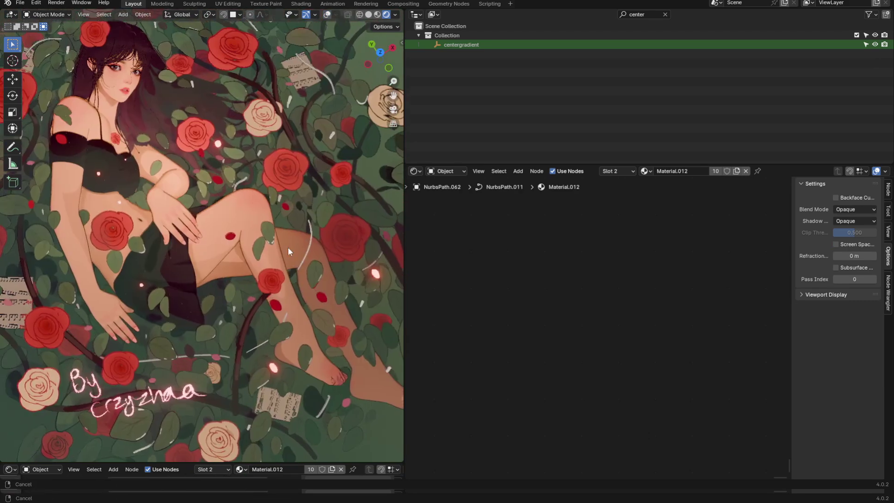
- Add a NURBS path to the character scene and raise it along the Z axis
scroll(295, 240, "up", 2)
key("shift+a")
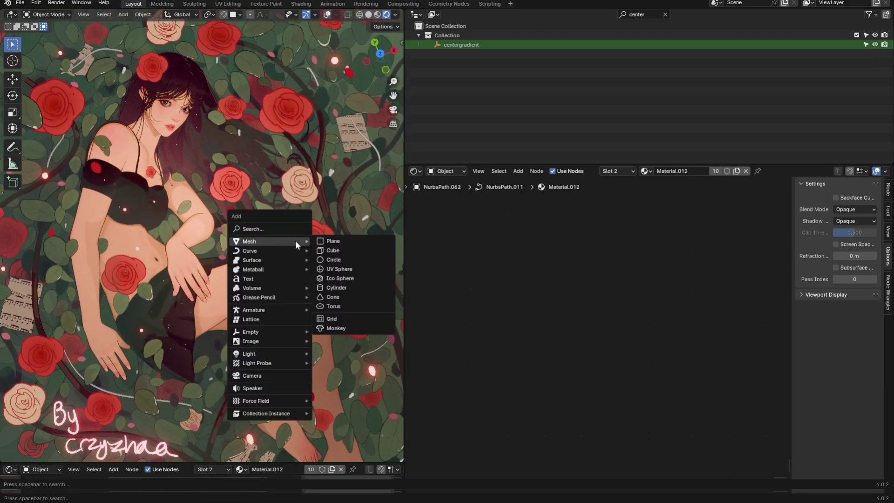
mouse_move(259, 250)
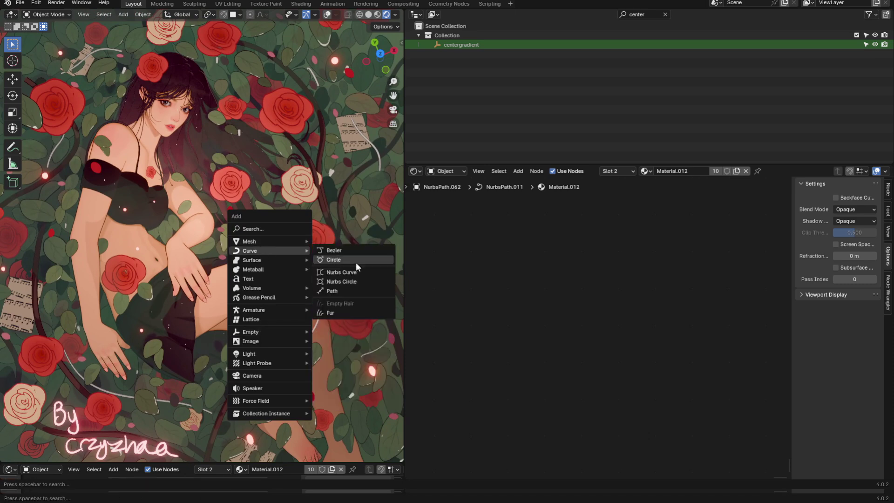
left_click(340, 303)
key("g")
key("z")
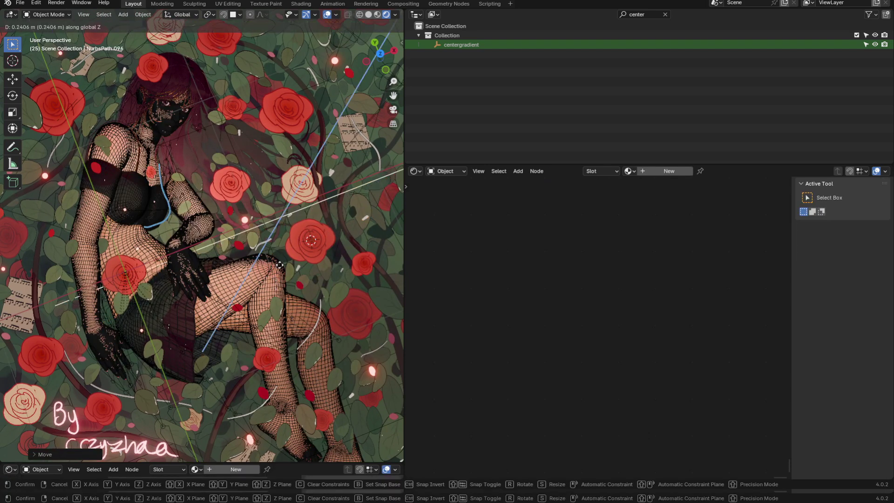
left_click(286, 241)
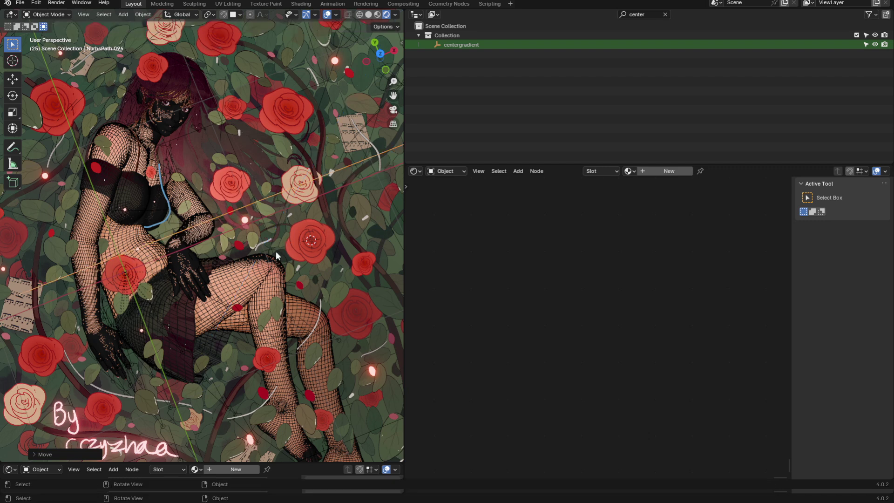
- Give the path a round bevel with a depth of about 0.031 m in its curve geometry settings
left_click(413, 171)
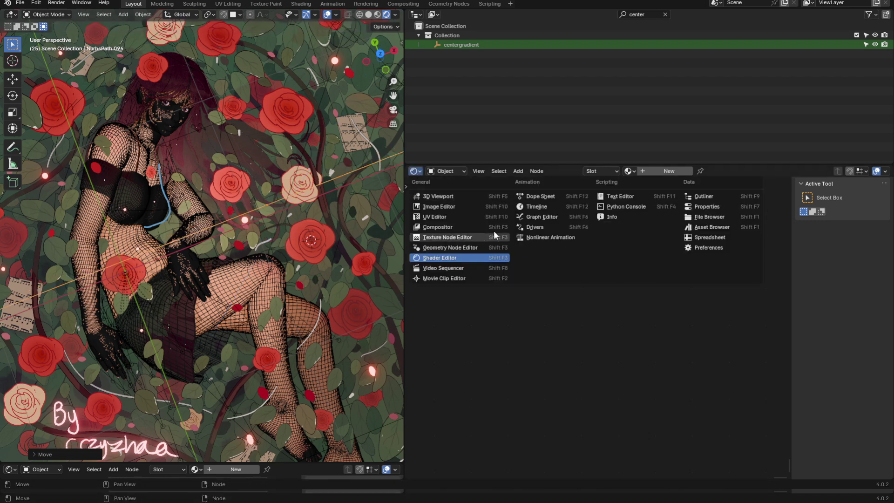
left_click(734, 205)
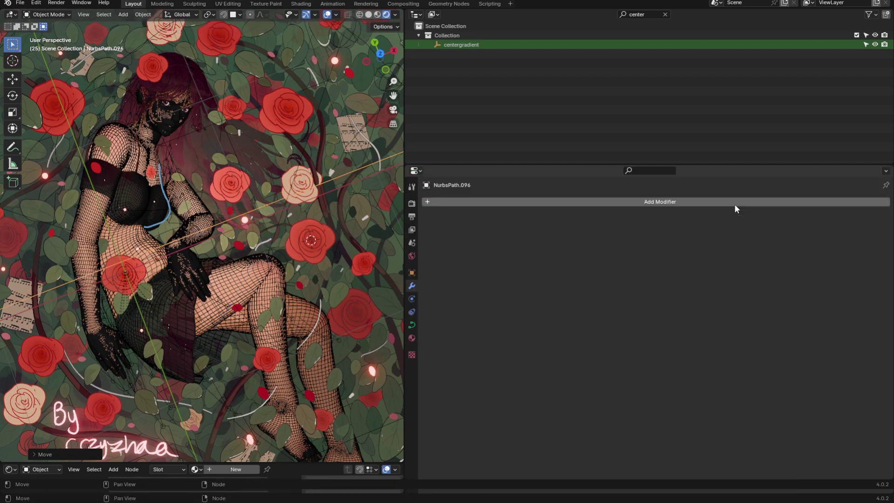
left_click(412, 324)
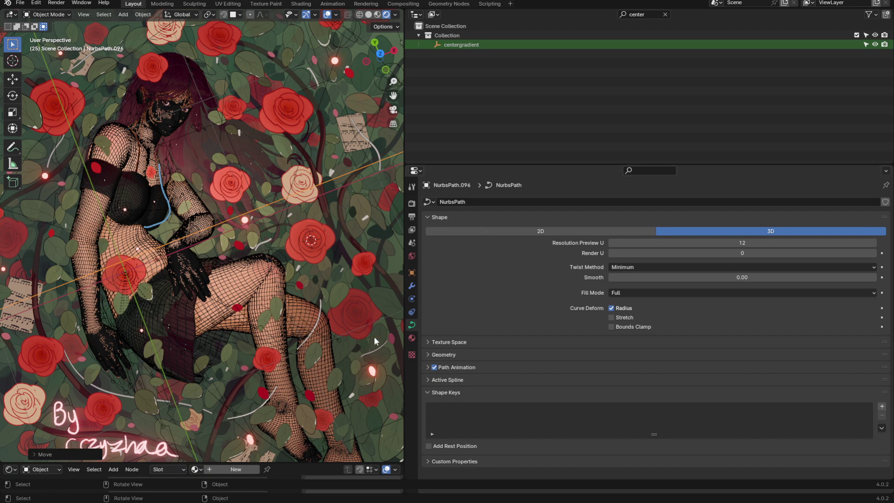
left_click(412, 313)
left_click(413, 324)
left_click(443, 354)
scroll(636, 331, "down", 5)
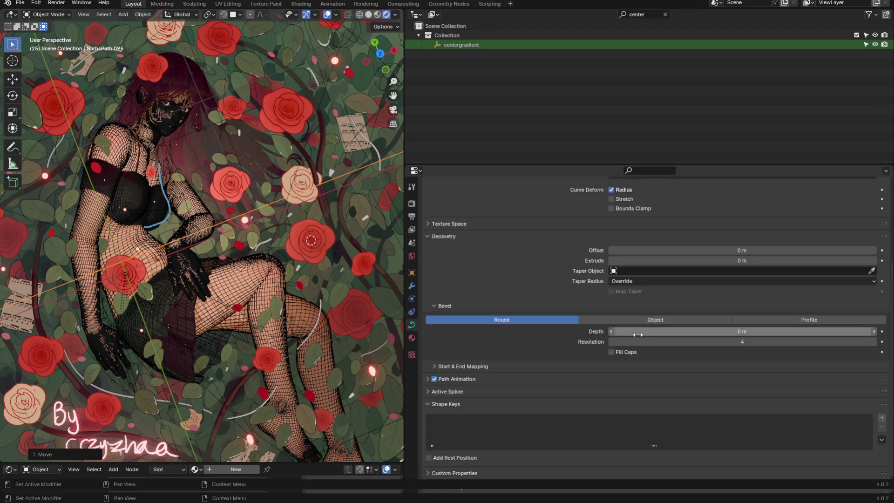
left_click_drag(716, 330, 735, 331)
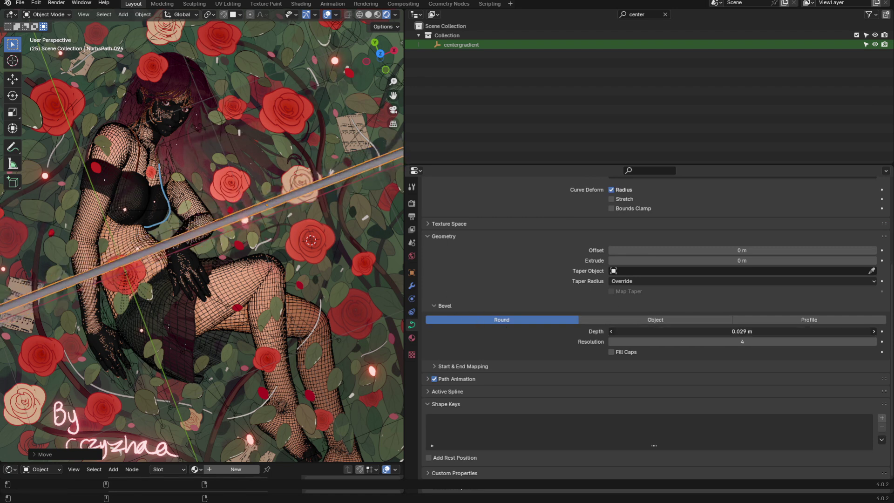
- Bend the path into a gentle S-curve by moving its control points in Edit Mode
key("Tab")
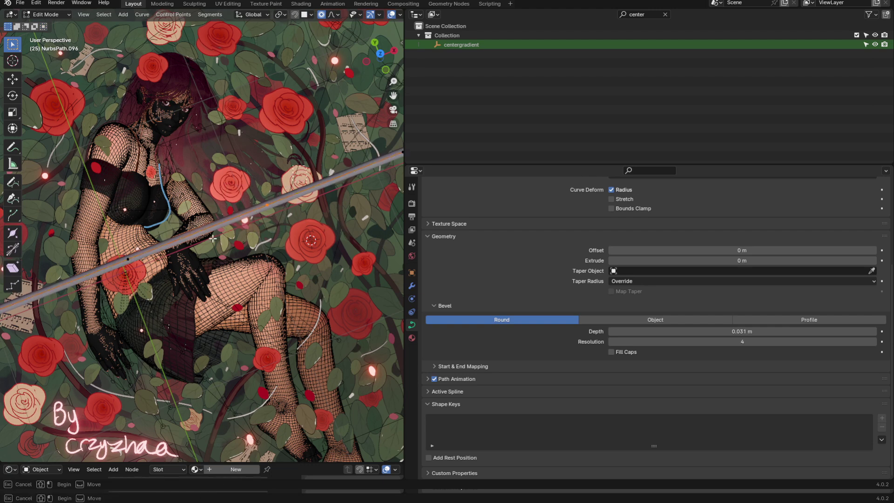
key("g")
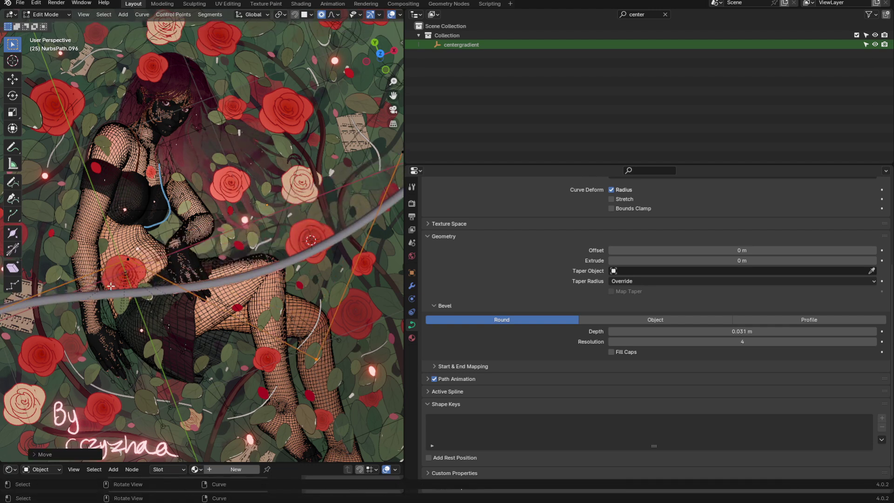
left_click(310, 152)
key("Tab")
key("Tab")
key("Tab")
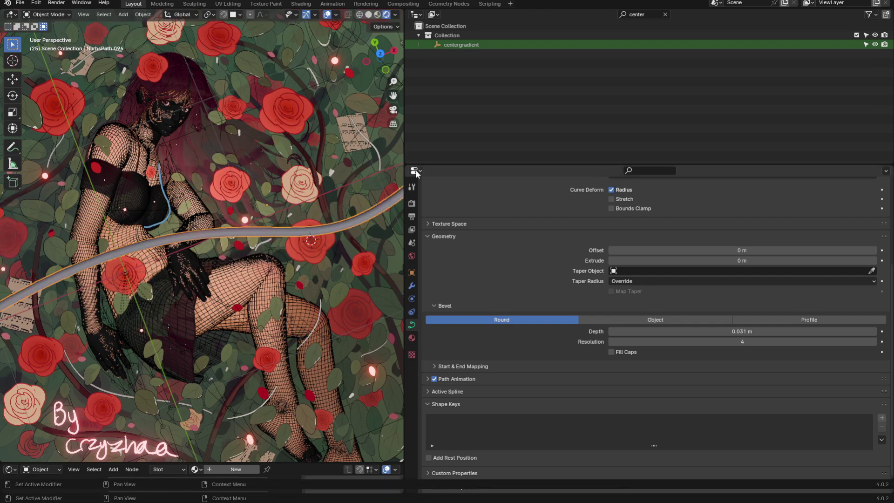
- Switch from the curve properties to the Shader Editor and give the path a new material
left_click(415, 171)
left_click(442, 259)
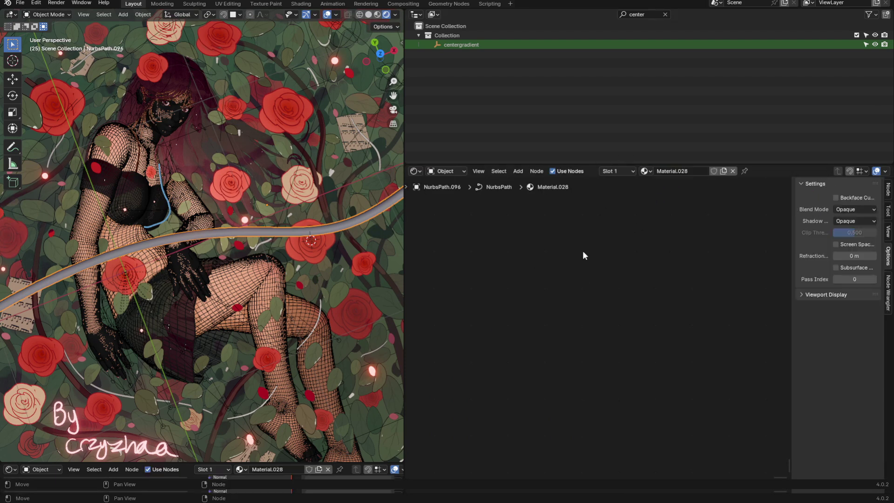
key("Home")
scroll(541, 276, "up", 2)
middle_click_drag(541, 275, 613, 259)
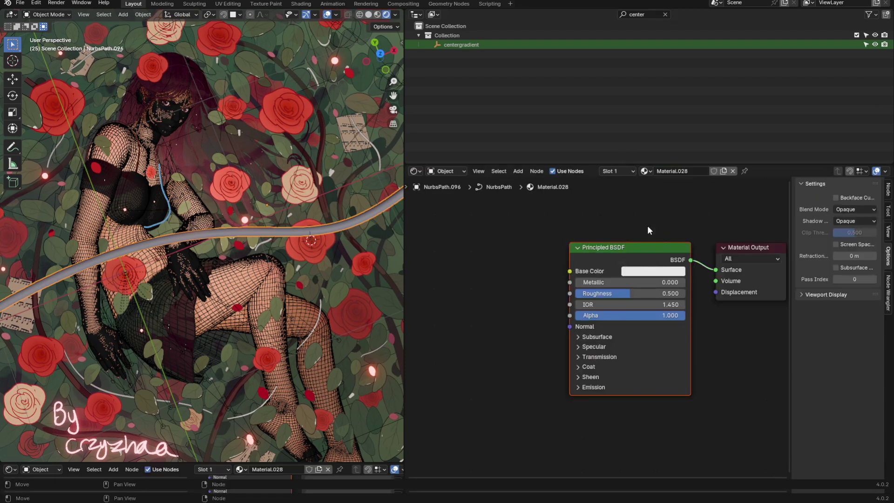
- Replace the material's Principled BSDF with a Diffuse BSDF, placed well ahead of the Material Output
key("Delete")
key("shift+a")
type("diffuse")
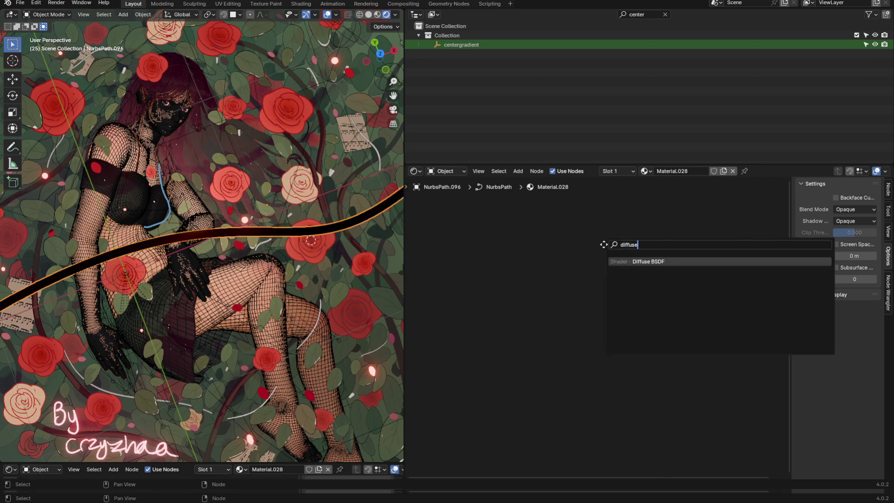
key("Return")
left_click(487, 308)
- Add a Shader to RGB node fed by the Diffuse BSDF
scroll(475, 302, "up", 1)
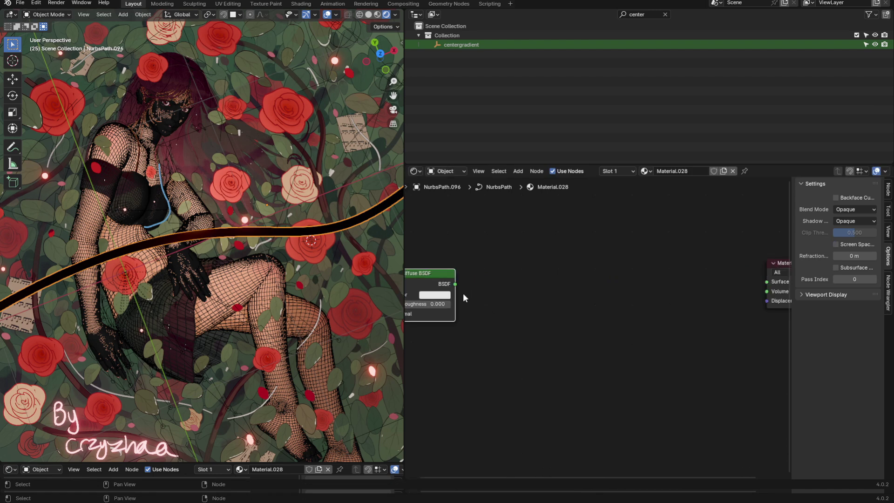
left_click_drag(483, 288, 486, 288)
type("shader")
key("Return")
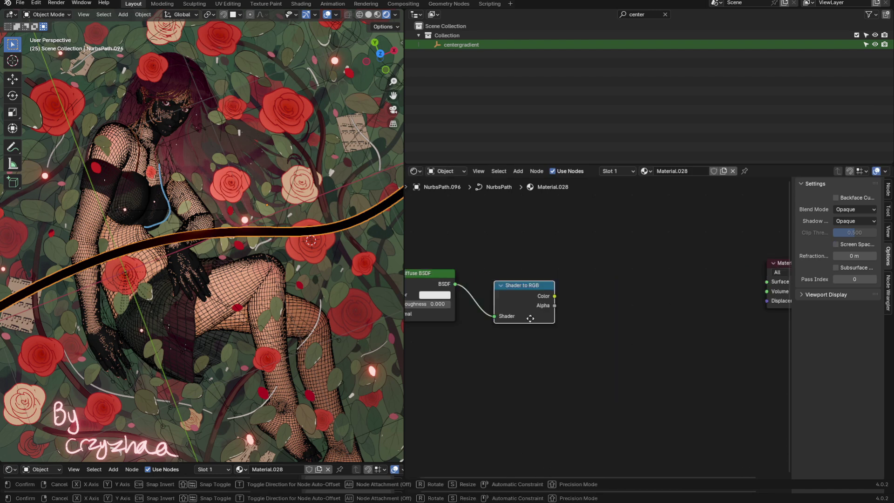
left_click(533, 300)
- Connect a Color Ramp to the Shader to RGB colour output and set its interpolation to Constant
left_click_drag(527, 279, 597, 273)
type("color ramp")
key("Return")
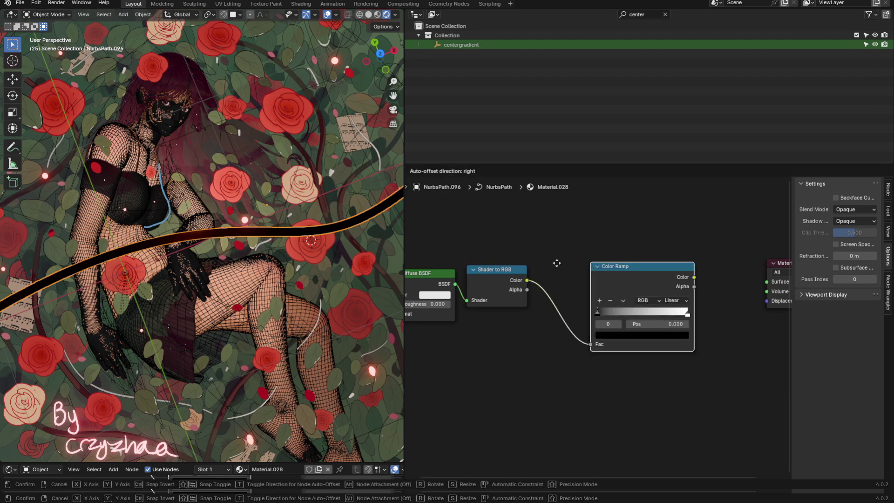
left_click(527, 257)
left_click(642, 292)
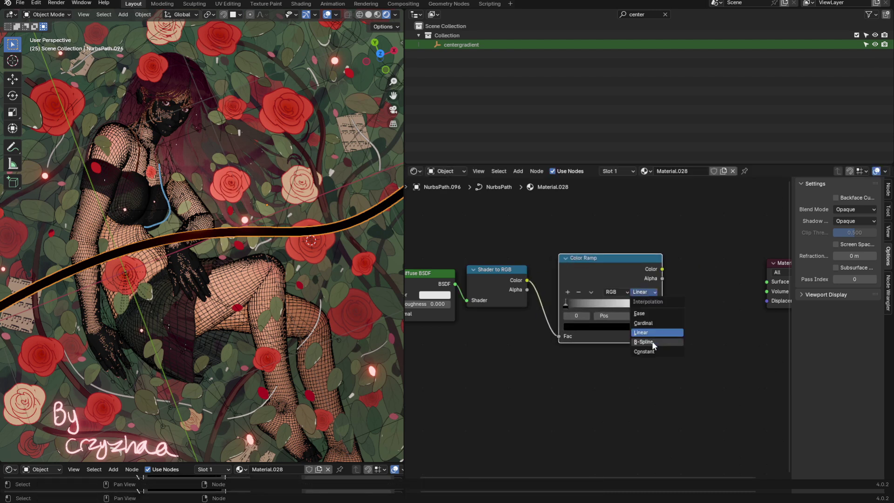
left_click(645, 351)
scroll(642, 298, "up", 3)
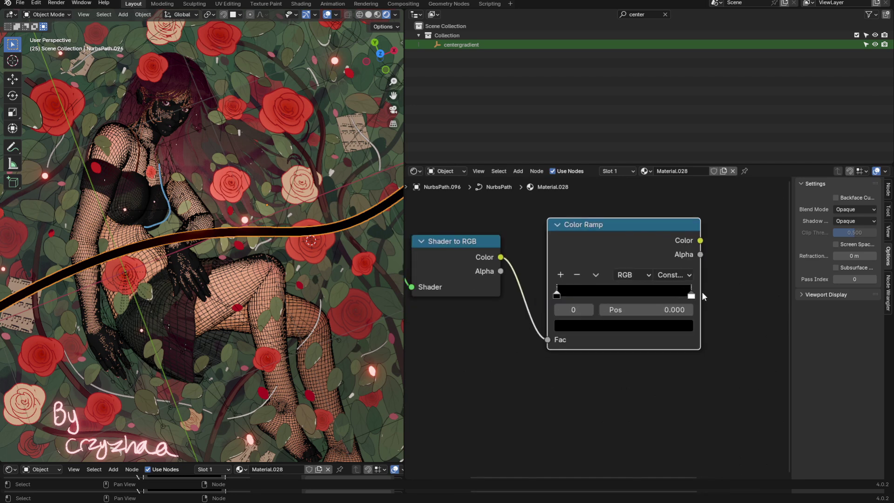
- Preview the Color Ramp on the path, move its light stop to about 0.236, and colour the stops light peach and brown
left_click_drag(687, 294, 564, 293)
left_click(635, 244, "ctrl+shift")
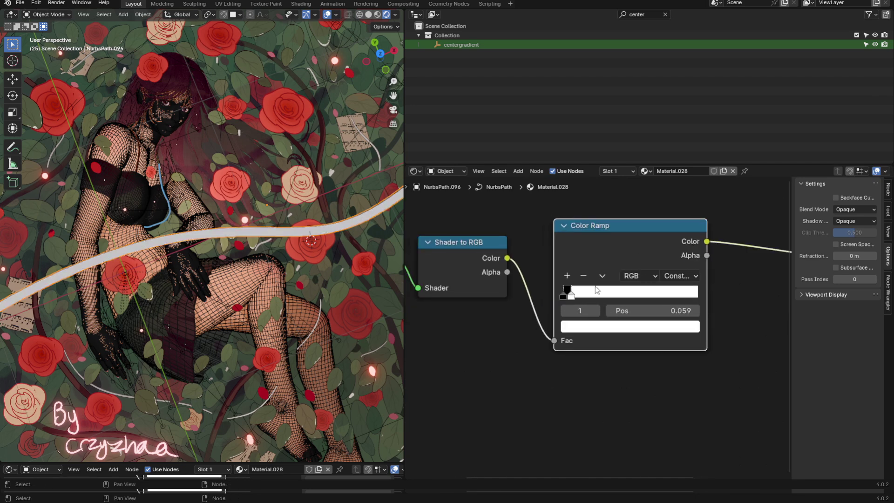
left_click_drag(599, 294, 615, 307)
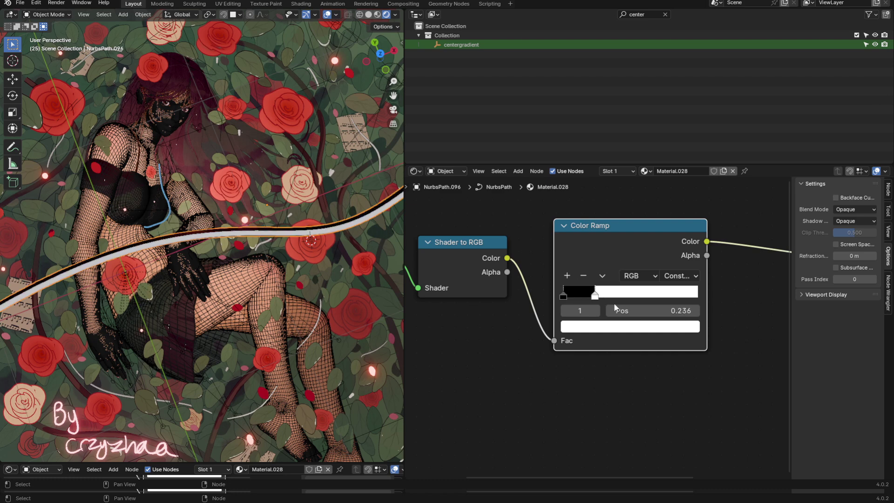
left_click(601, 326)
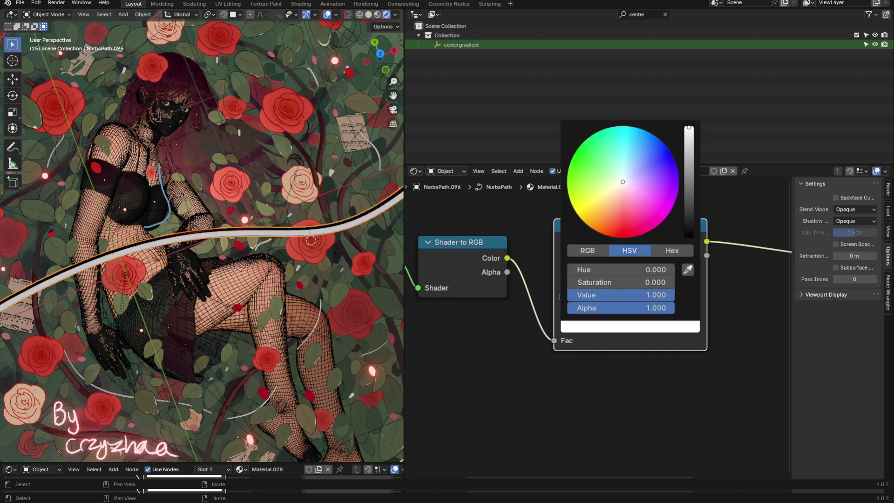
left_click(615, 203)
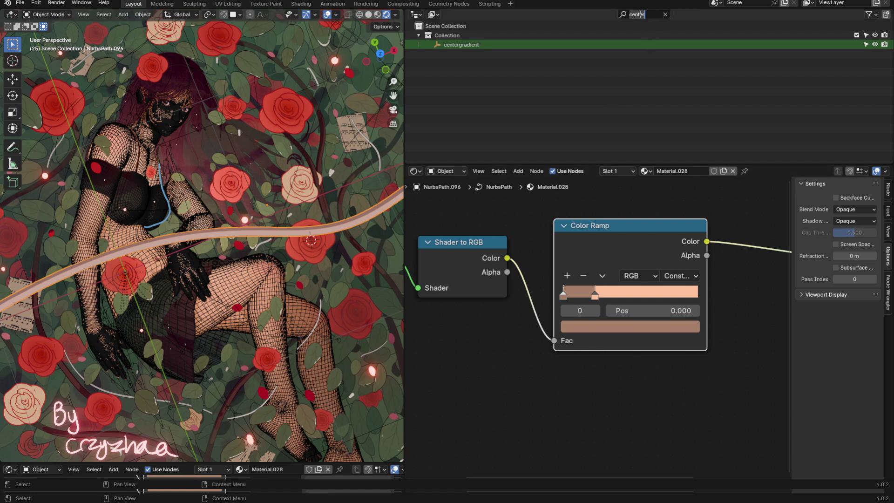
- Filter the outliner for "sun" to find the Sun light
type("sun")
key("Return")
left_click(491, 46)
- Rotate the path freely, scale it down, and move it between the waist rose and the pale rose
key("r")
key("r")
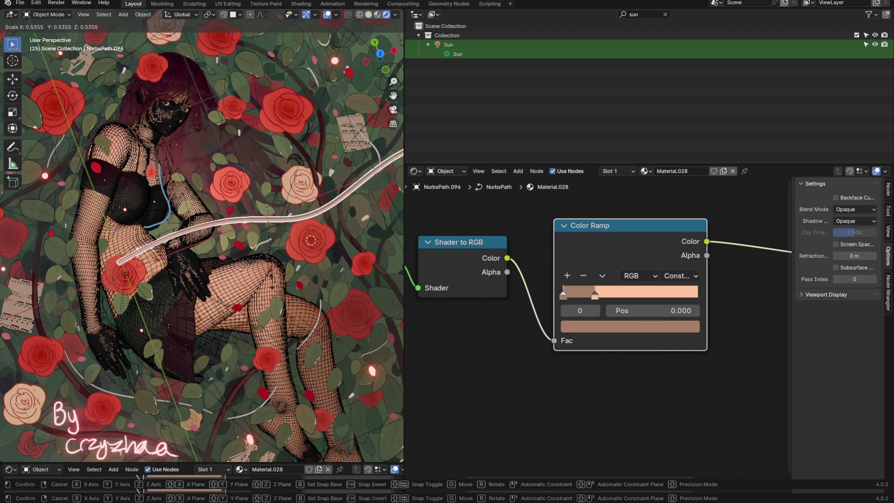
left_click(279, 258)
key("g")
left_click(259, 283)
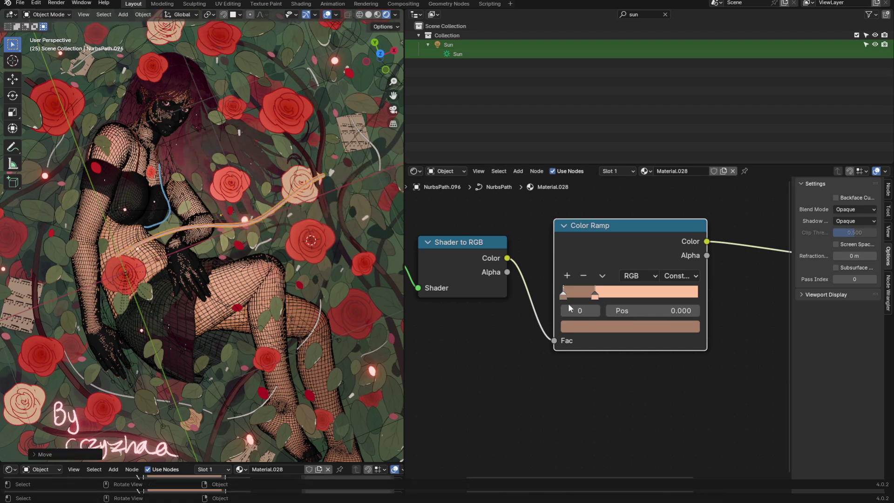
- Darken the peach stop of the path's Color Ramp
left_click(596, 294)
left_click(601, 326)
left_click_drag(688, 128, 688, 168)
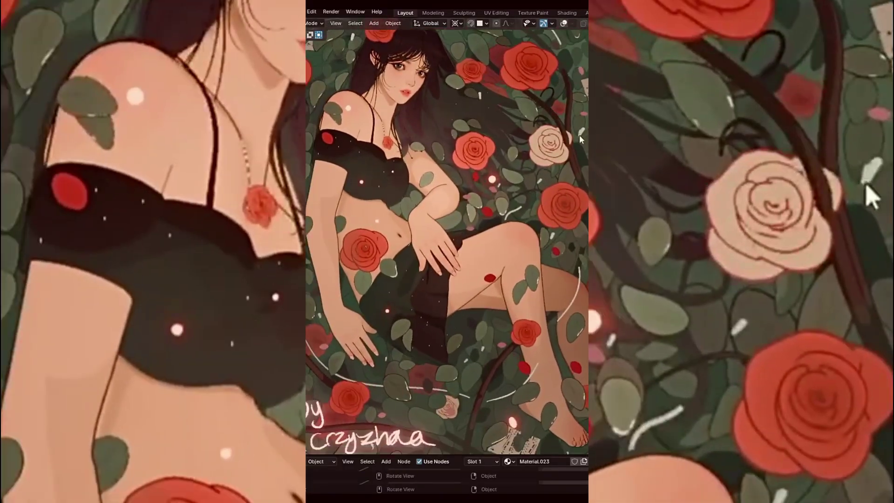
- Move the selected object freely across the finished rose scene
middle_click_drag(579, 135, 579, 148)
scroll(543, 148, "up", 3)
middle_click_drag(512, 128, 540, 170, "shift")
scroll(533, 193, "up", 1)
scroll(557, 154, "up", 2)
scroll(546, 182, "up", 1)
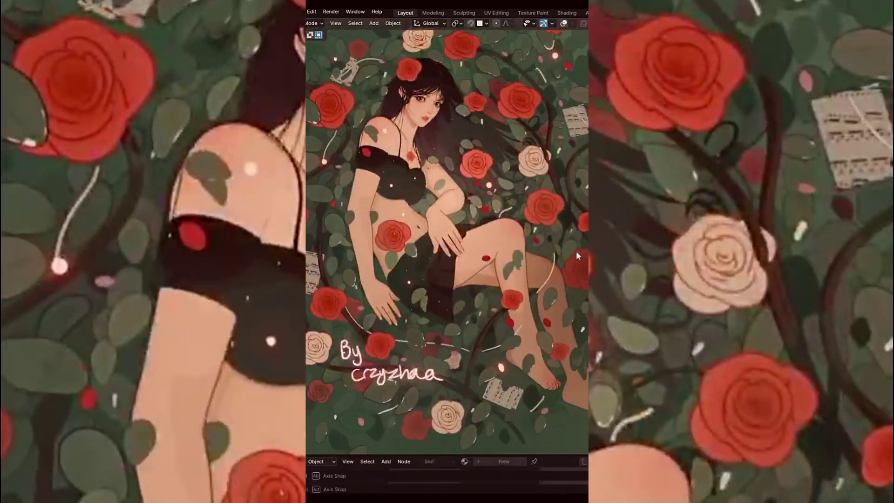
key("g")
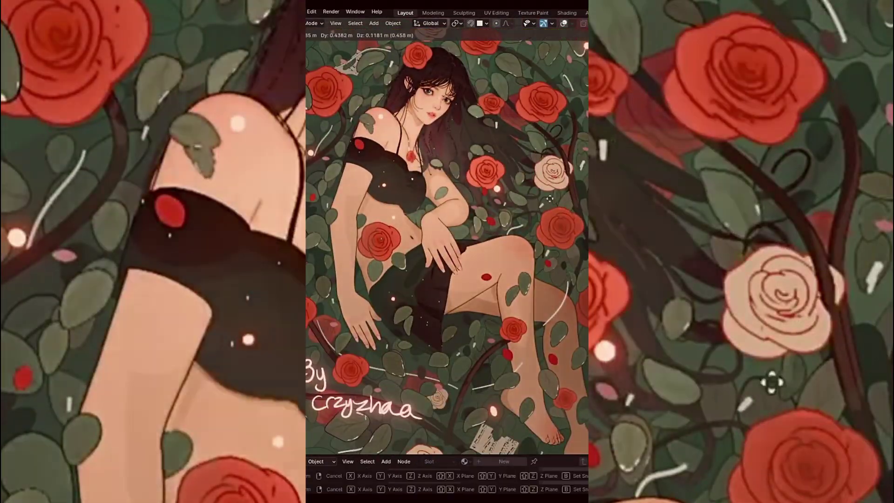